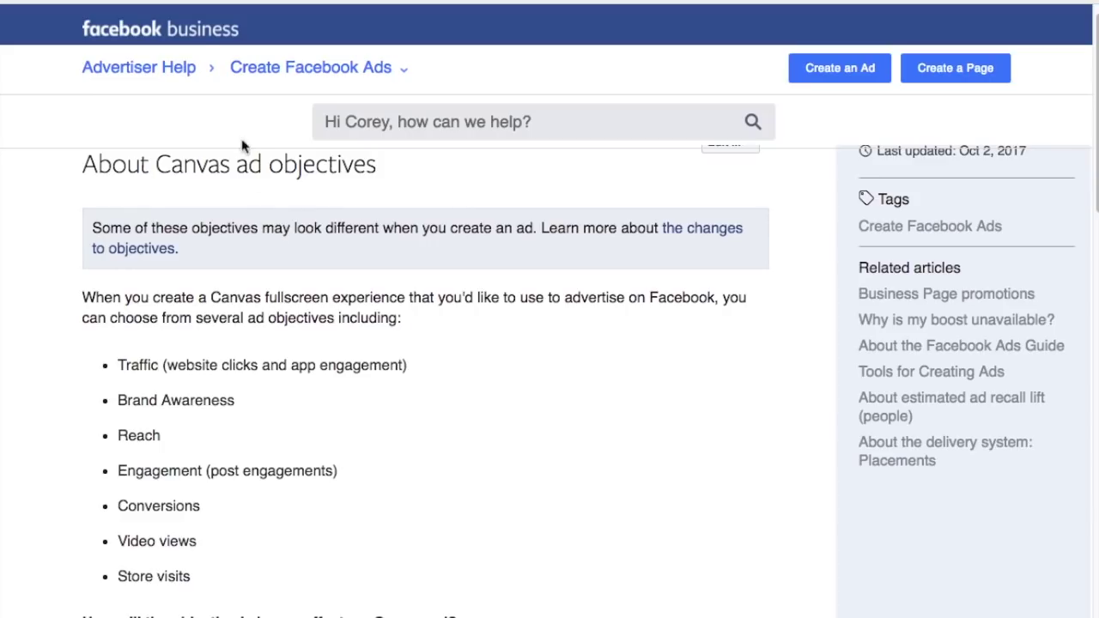
Step: Switch to the Facebook Page's Canvas list, start a new canvas and look through the available layouts
{"action": "left_click", "coordinate": [189, 2]}
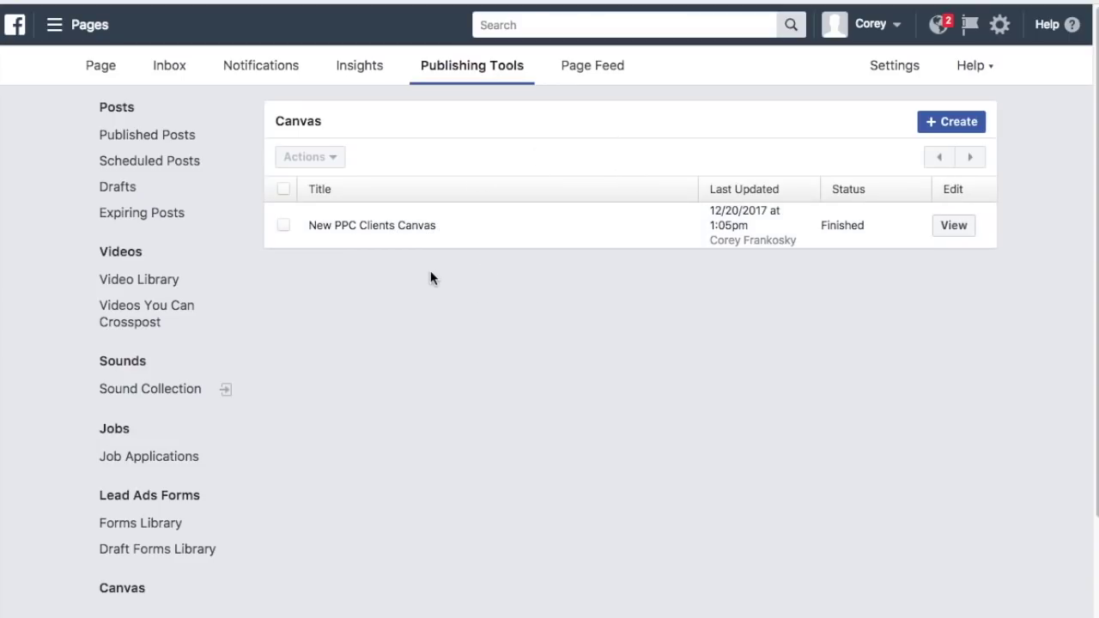
{"action": "left_click", "coordinate": [960, 126]}
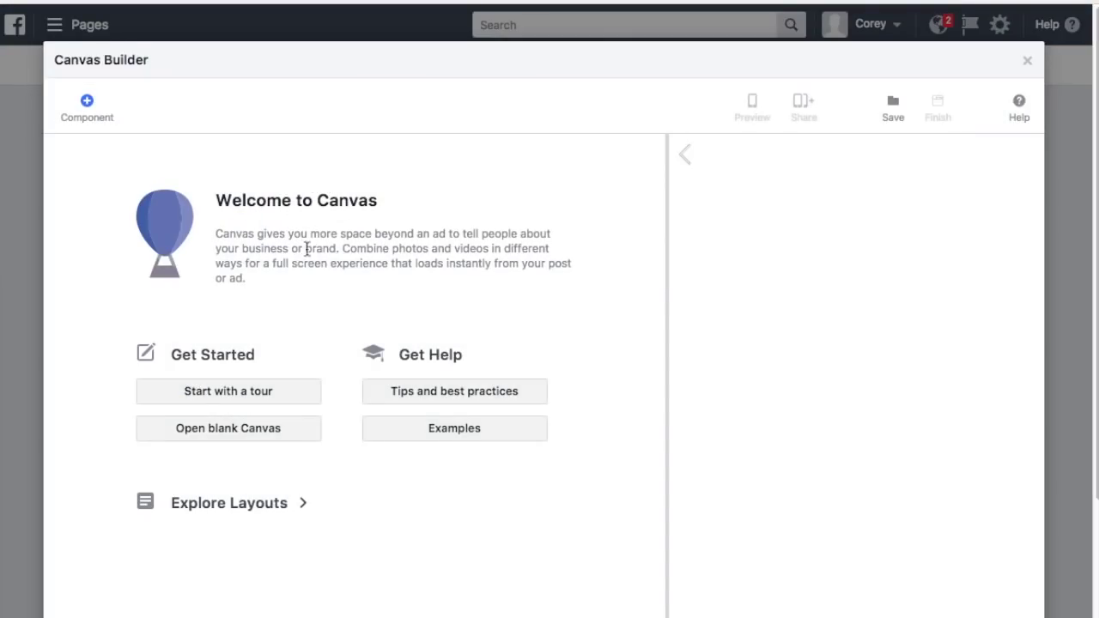
{"action": "scroll", "coordinate": [313, 249], "scroll_direction": "down", "scroll_amount": 1}
{"action": "left_click", "coordinate": [238, 471]}
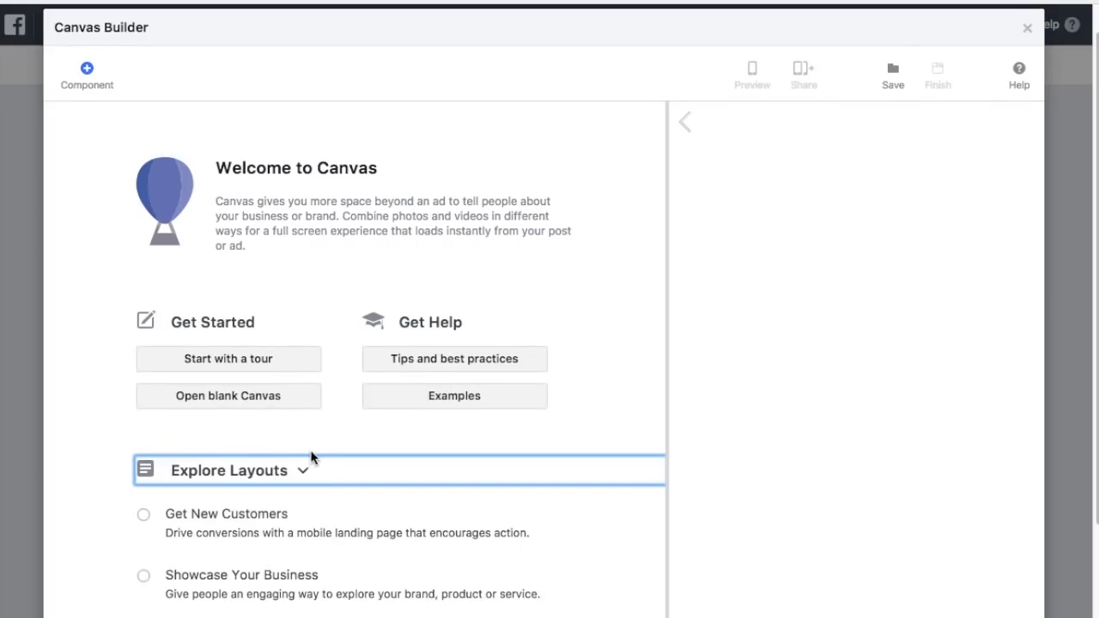
{"action": "scroll", "coordinate": [292, 442], "scroll_direction": "down", "scroll_amount": 3}
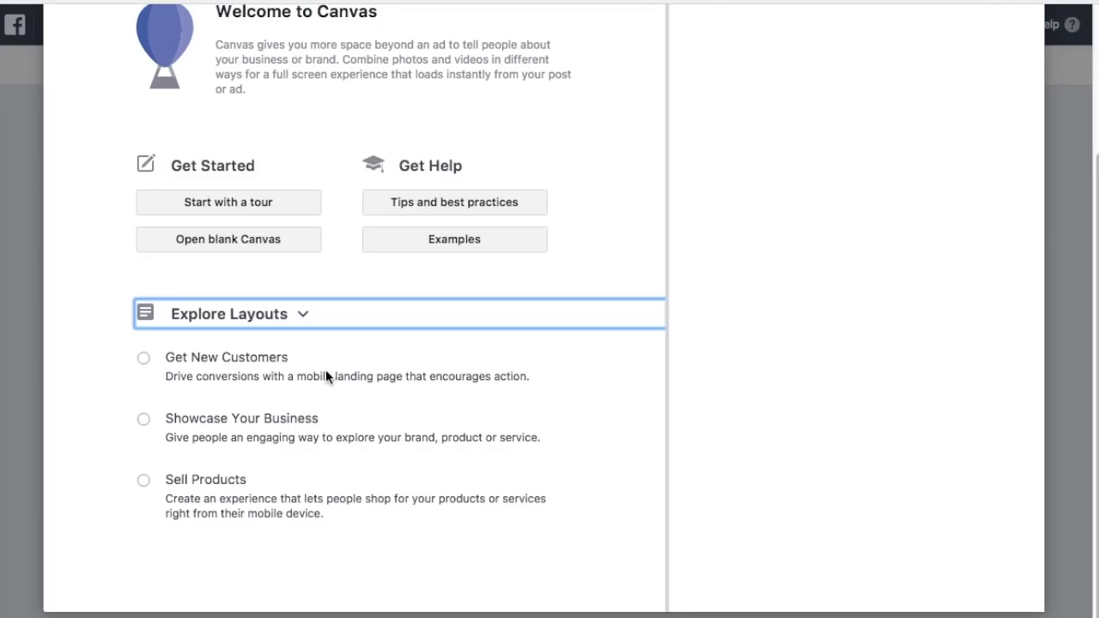
{"action": "left_click", "coordinate": [273, 316]}
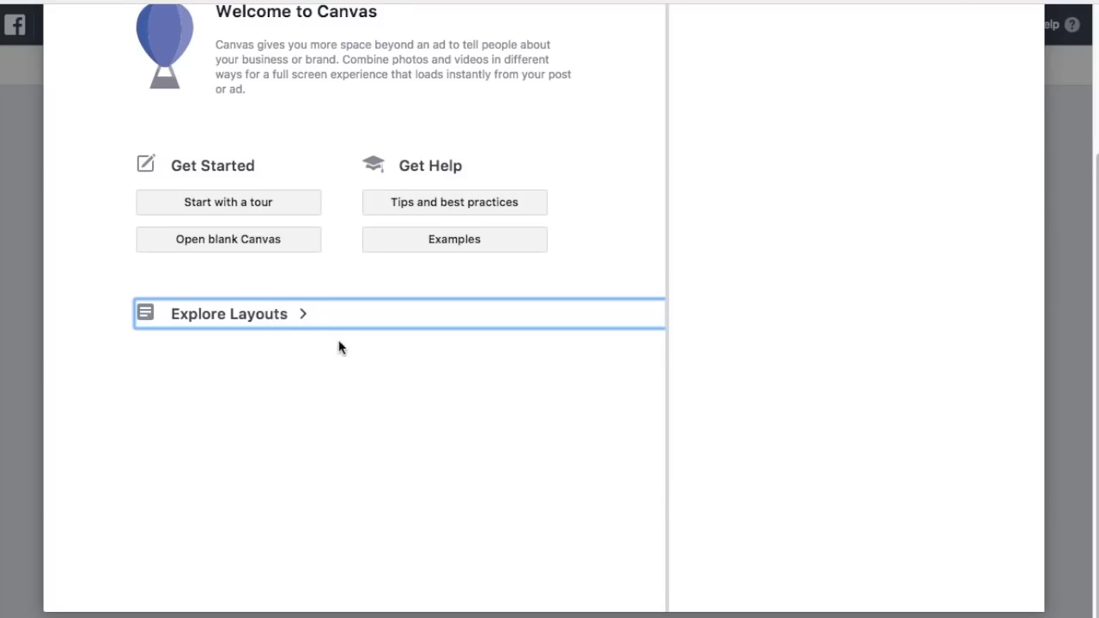
{"action": "scroll", "coordinate": [419, 395], "scroll_direction": "up", "scroll_amount": 5}
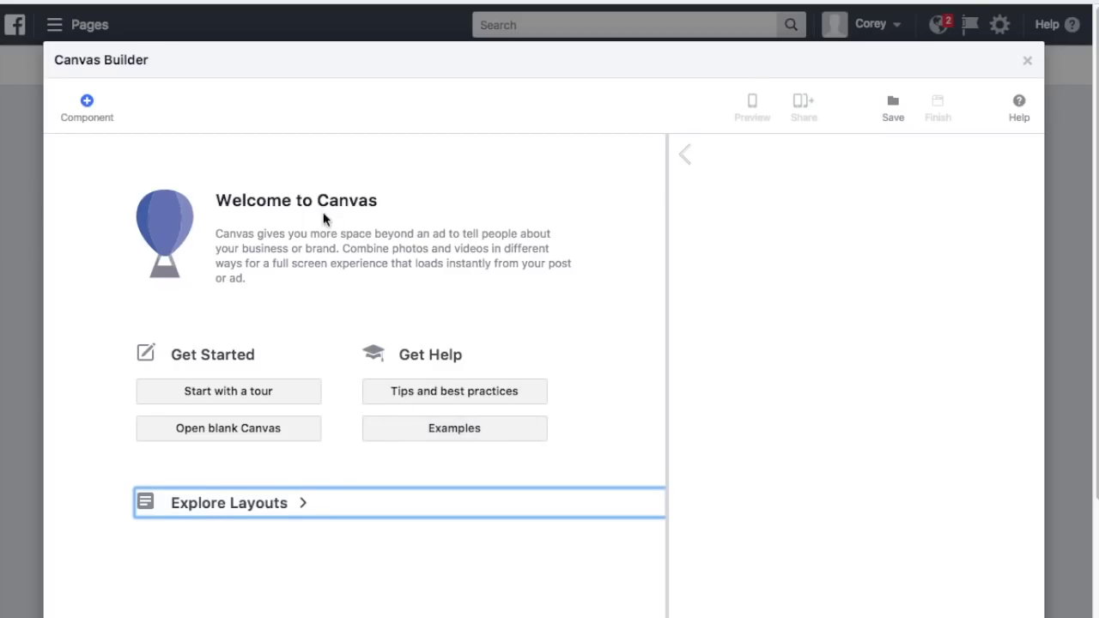
Step: Add a Header component and title the canvas "PPC Clients - AdWords, Bing, Facebook"
{"action": "left_click", "coordinate": [99, 116]}
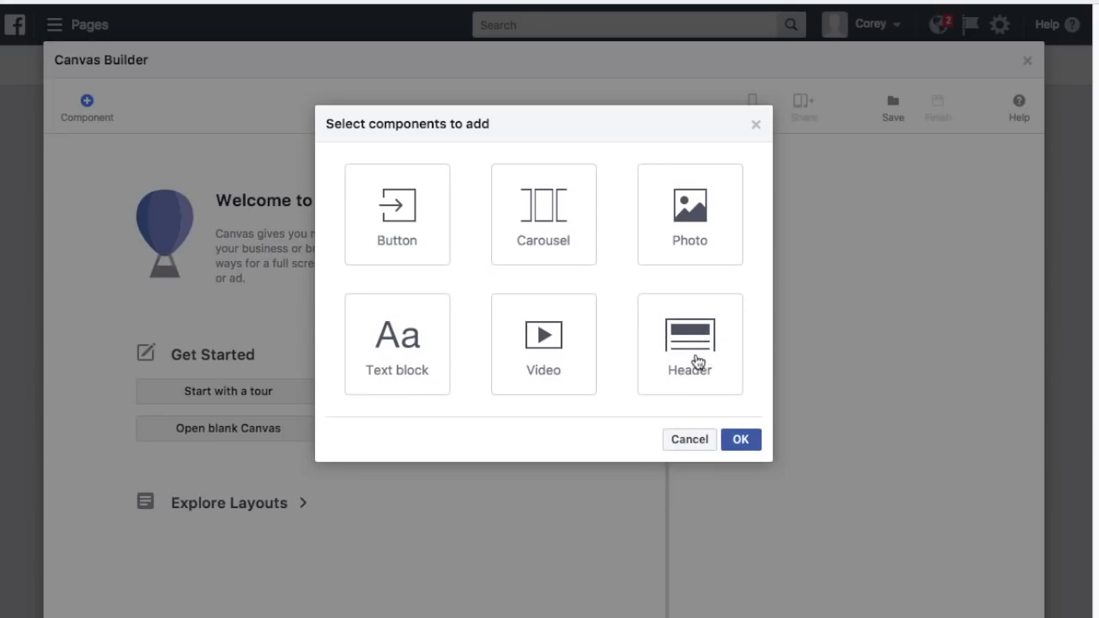
{"action": "left_click", "coordinate": [704, 345]}
{"action": "left_click", "coordinate": [739, 442]}
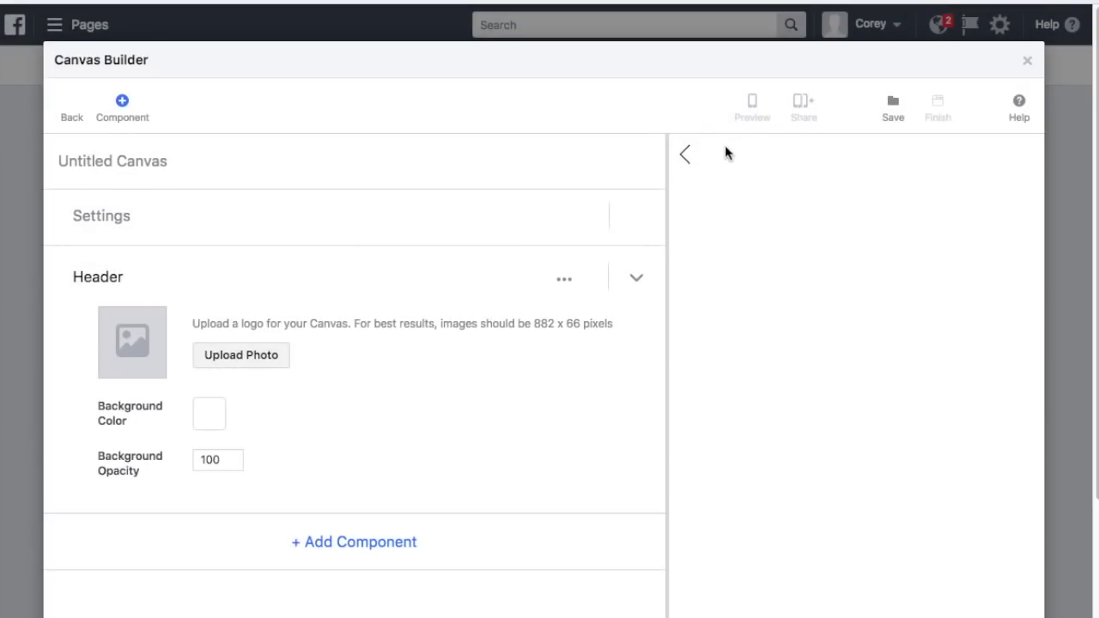
{"action": "triple_click", "coordinate": [115, 163]}
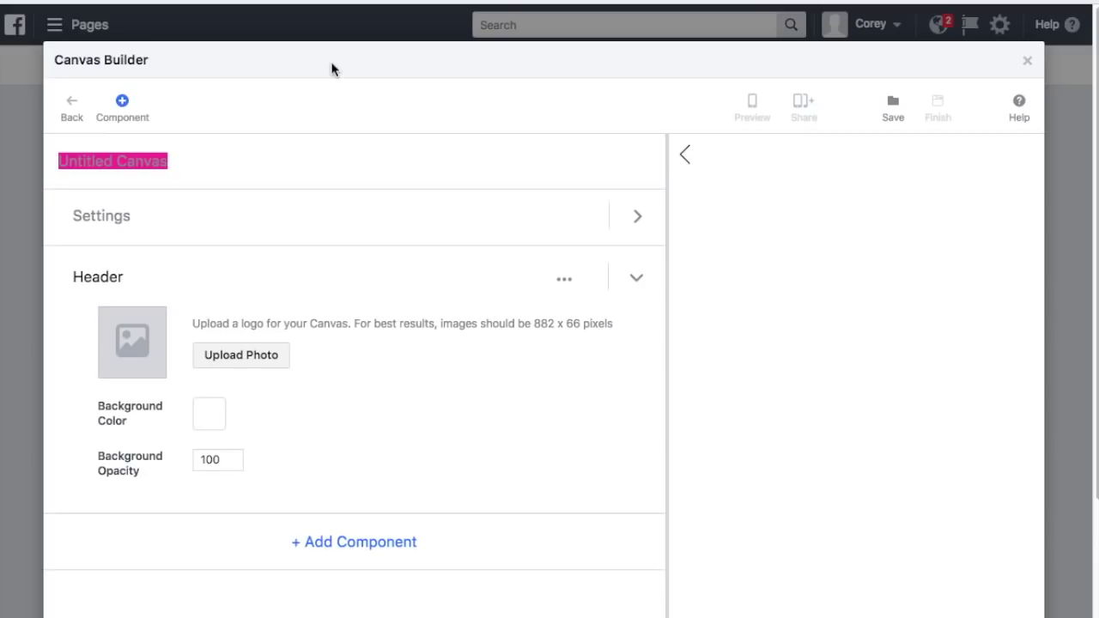
{"action": "type", "text": "PPC Clients - AdWords, Bing, Facebook"}
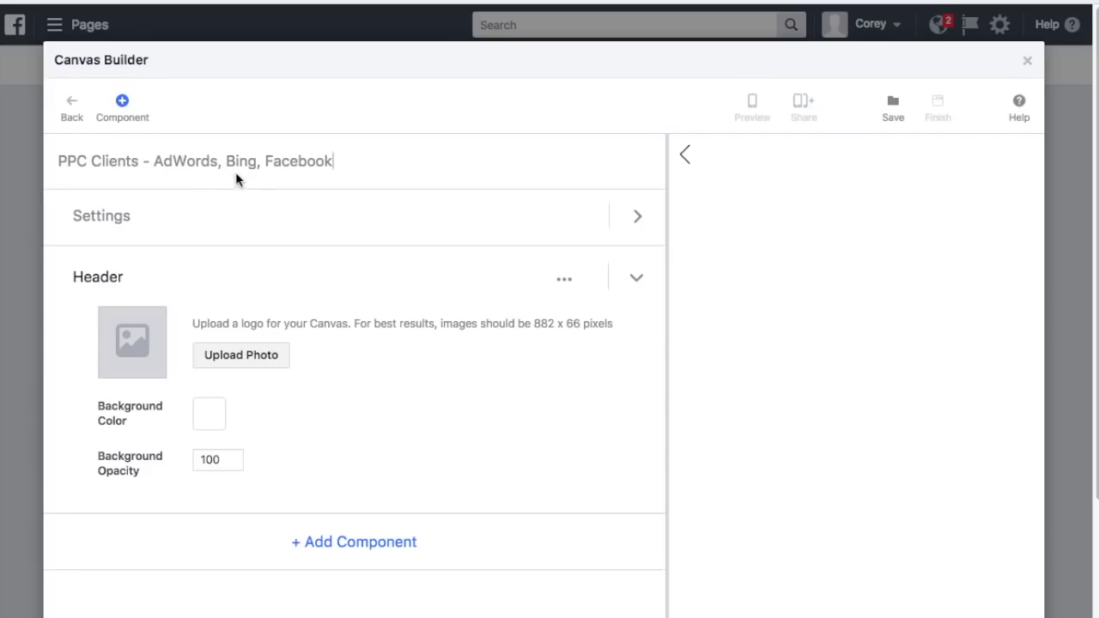
Step: Try the custom and dark themes, return the canvas to the white theme and turn on Instagram support
{"action": "left_click", "coordinate": [346, 221]}
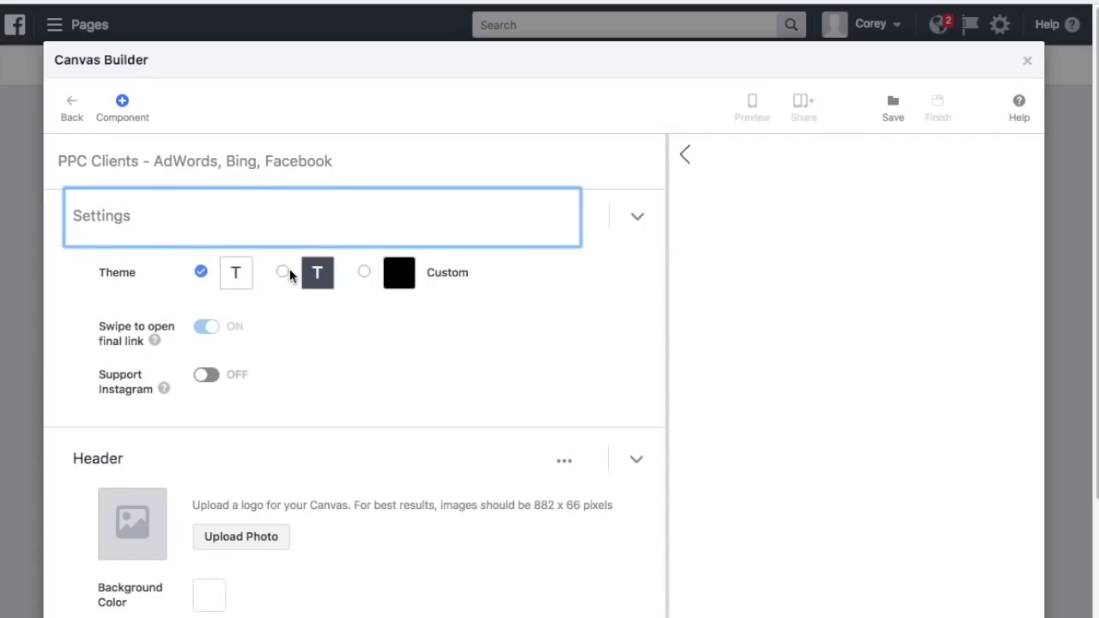
{"action": "left_click", "coordinate": [365, 275]}
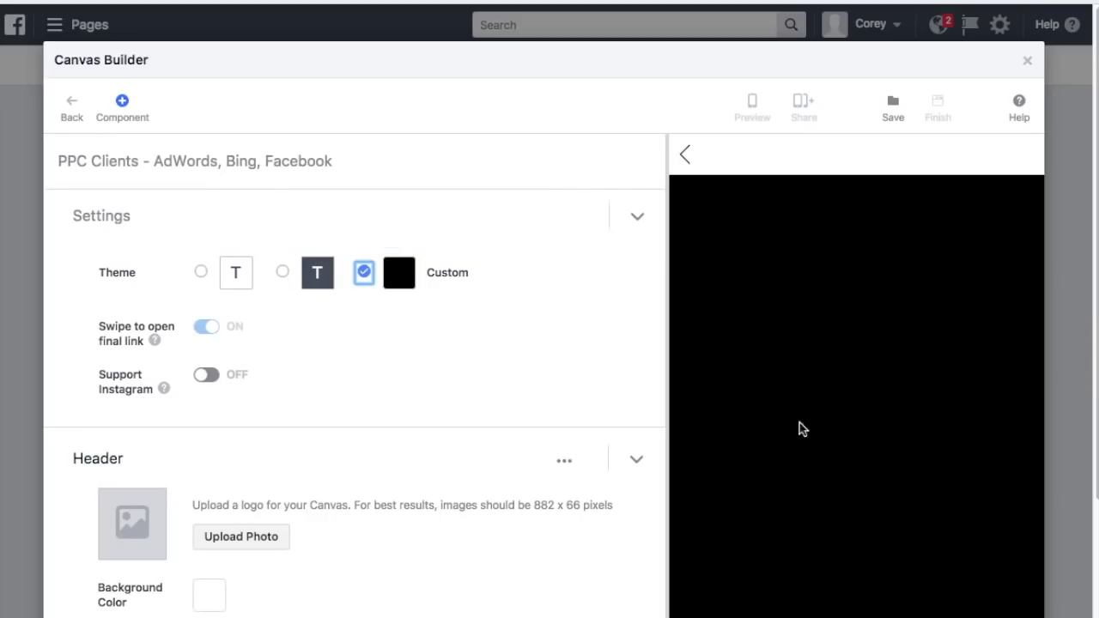
{"action": "left_click", "coordinate": [283, 273]}
{"action": "left_click", "coordinate": [201, 274]}
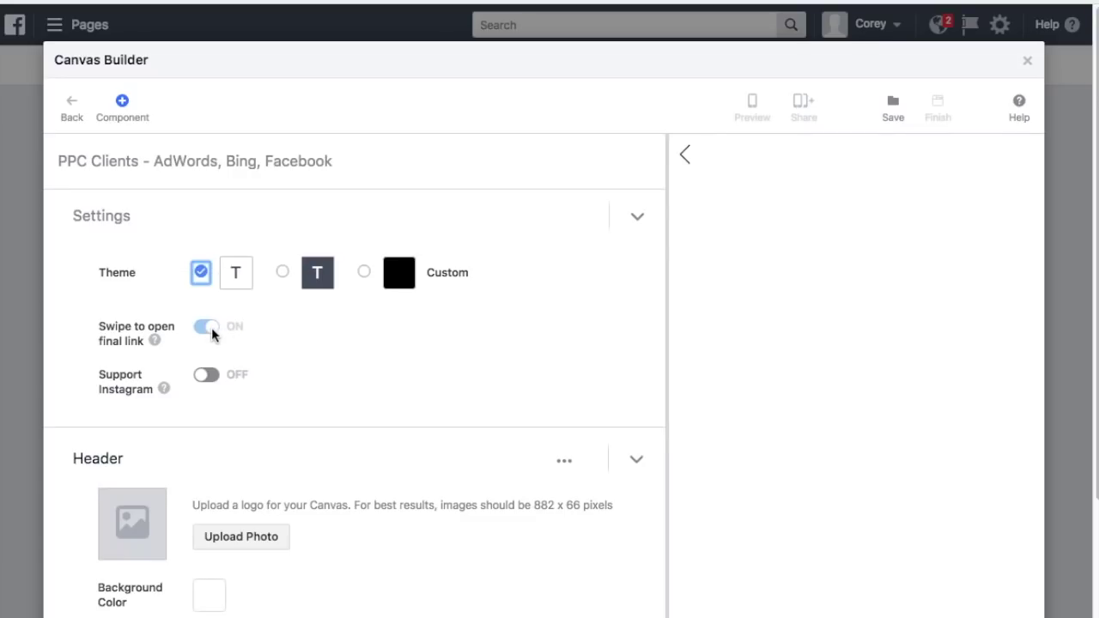
{"action": "left_click", "coordinate": [211, 379]}
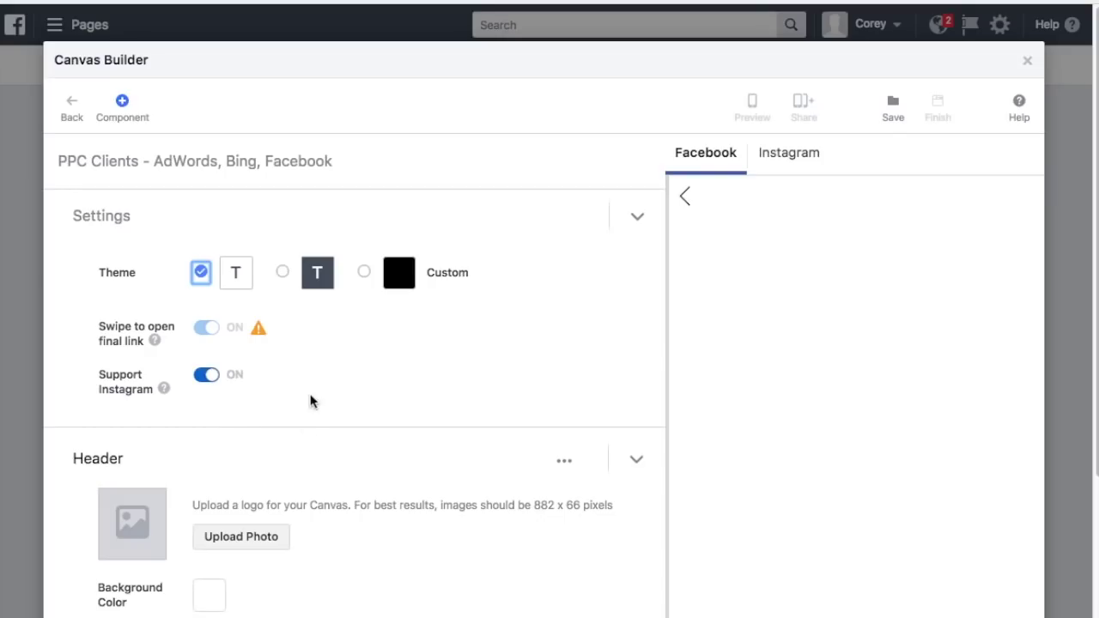
{"action": "mouse_move", "coordinate": [259, 332]}
Step: Upload the Surfside PPC logo to the header and check it in the Instagram and Facebook previews
{"action": "scroll", "coordinate": [417, 375], "scroll_direction": "down", "scroll_amount": 5}
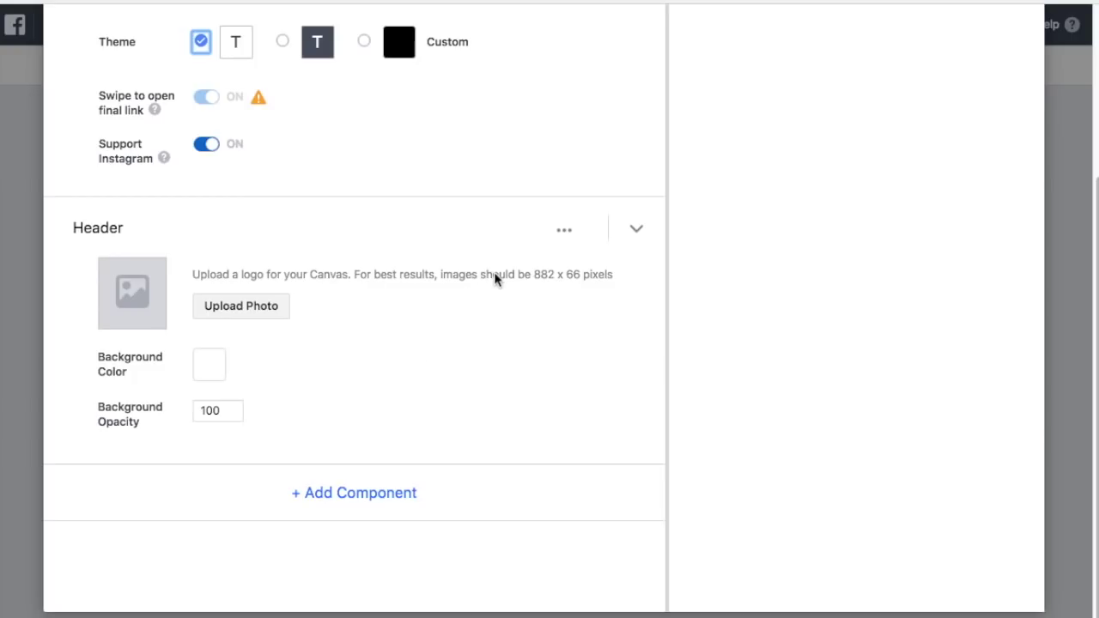
{"action": "left_click_drag", "start_coordinate": [533, 275], "coordinate": [547, 277]}
{"action": "scroll", "coordinate": [284, 324], "scroll_direction": "up", "scroll_amount": 3}
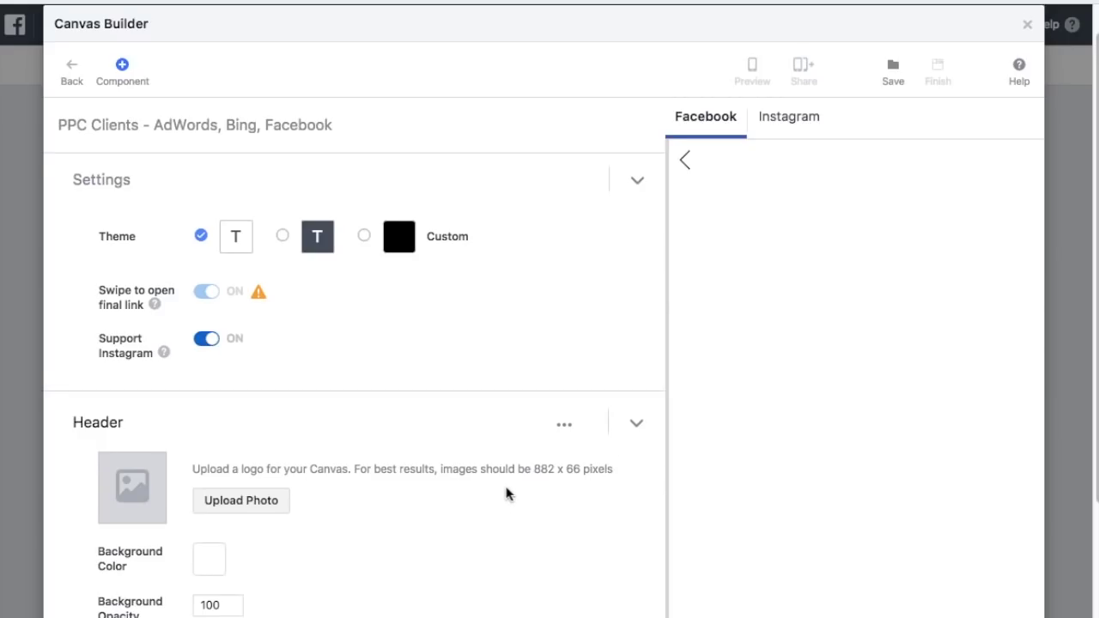
{"action": "scroll", "coordinate": [498, 491], "scroll_direction": "down", "scroll_amount": 2}
{"action": "left_click", "coordinate": [242, 444]}
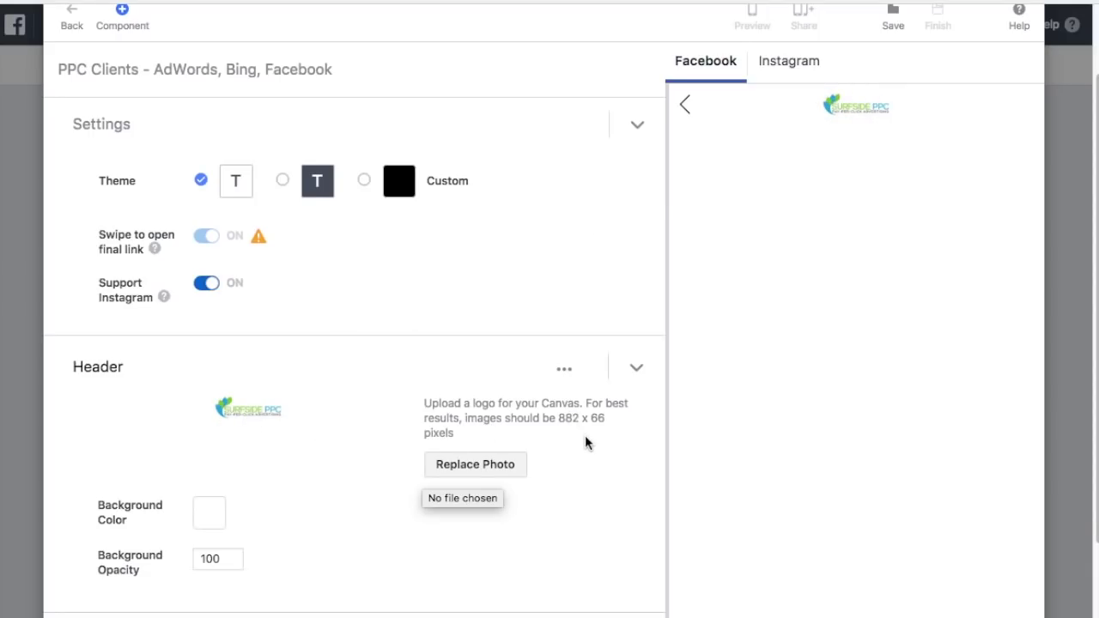
{"action": "scroll", "coordinate": [584, 442], "scroll_direction": "down", "scroll_amount": 3}
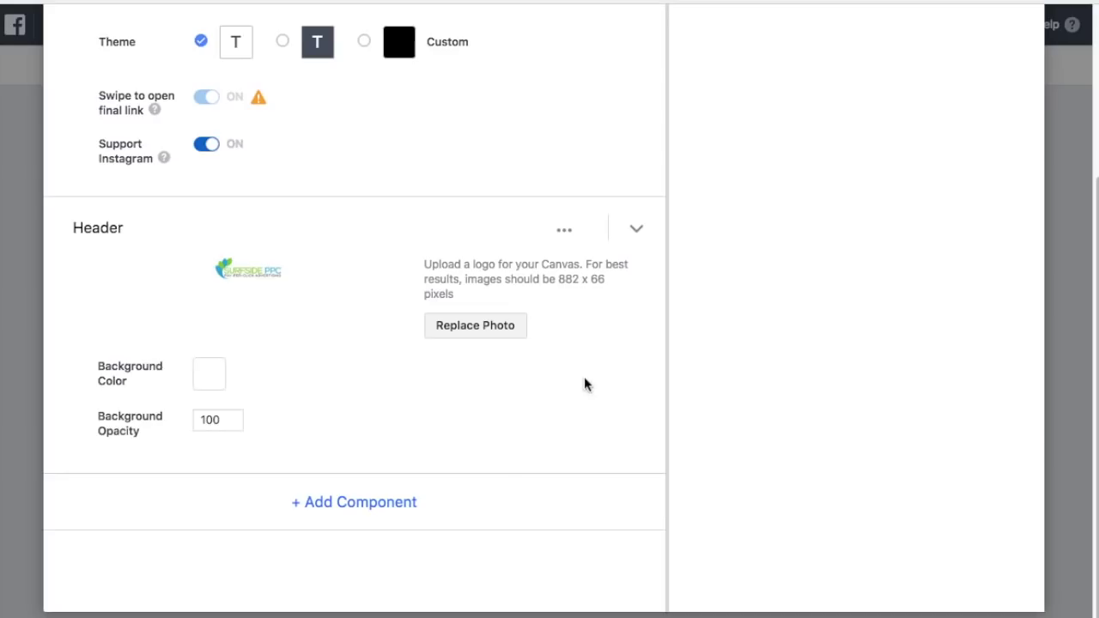
{"action": "scroll", "coordinate": [856, 355], "scroll_direction": "up", "scroll_amount": 5}
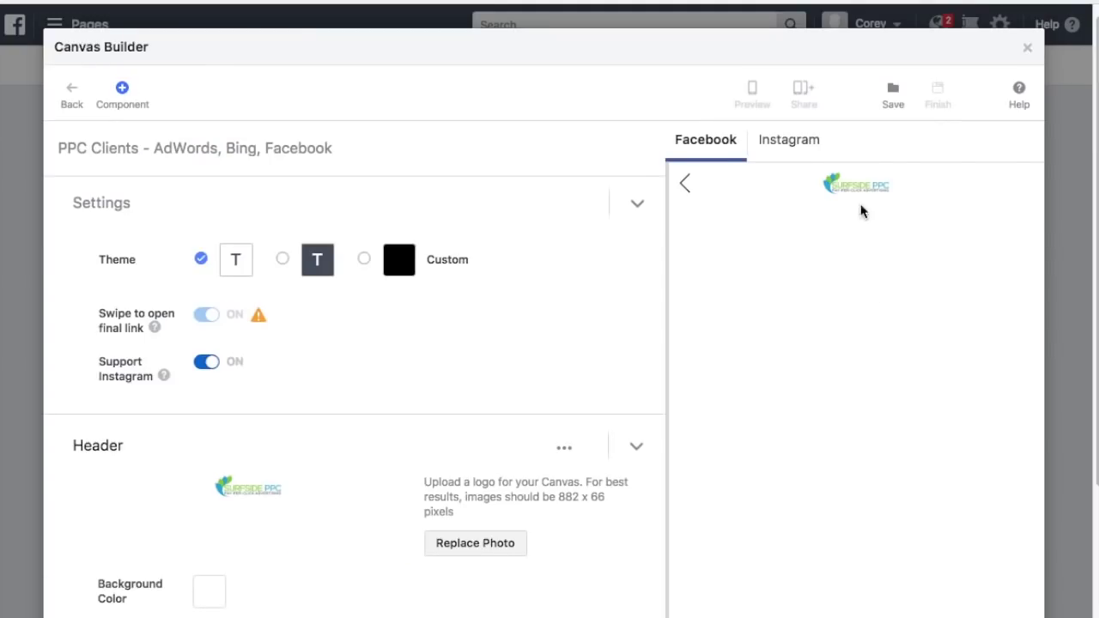
{"action": "left_click", "coordinate": [812, 152]}
{"action": "left_click", "coordinate": [719, 151]}
Step: Add a Photo component below the header
{"action": "scroll", "coordinate": [532, 315], "scroll_direction": "down", "scroll_amount": 5}
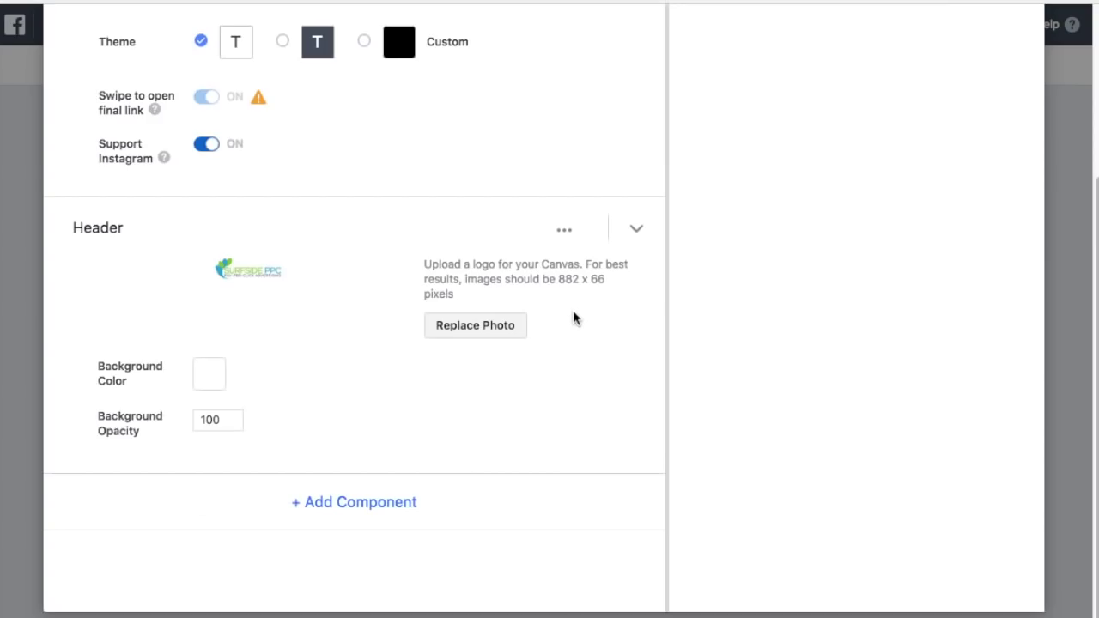
{"action": "left_click", "coordinate": [361, 507]}
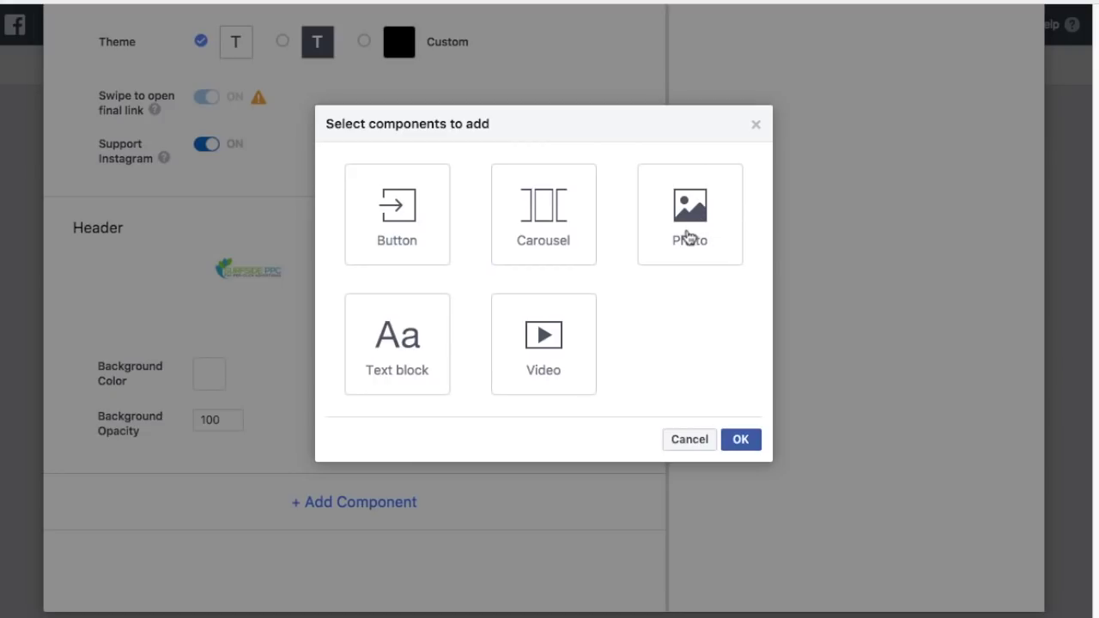
{"action": "left_click", "coordinate": [688, 230]}
{"action": "left_click", "coordinate": [739, 440]}
{"action": "scroll", "coordinate": [581, 372], "scroll_direction": "down", "scroll_amount": 1}
{"action": "scroll", "coordinate": [581, 371], "scroll_direction": "down", "scroll_amount": 4}
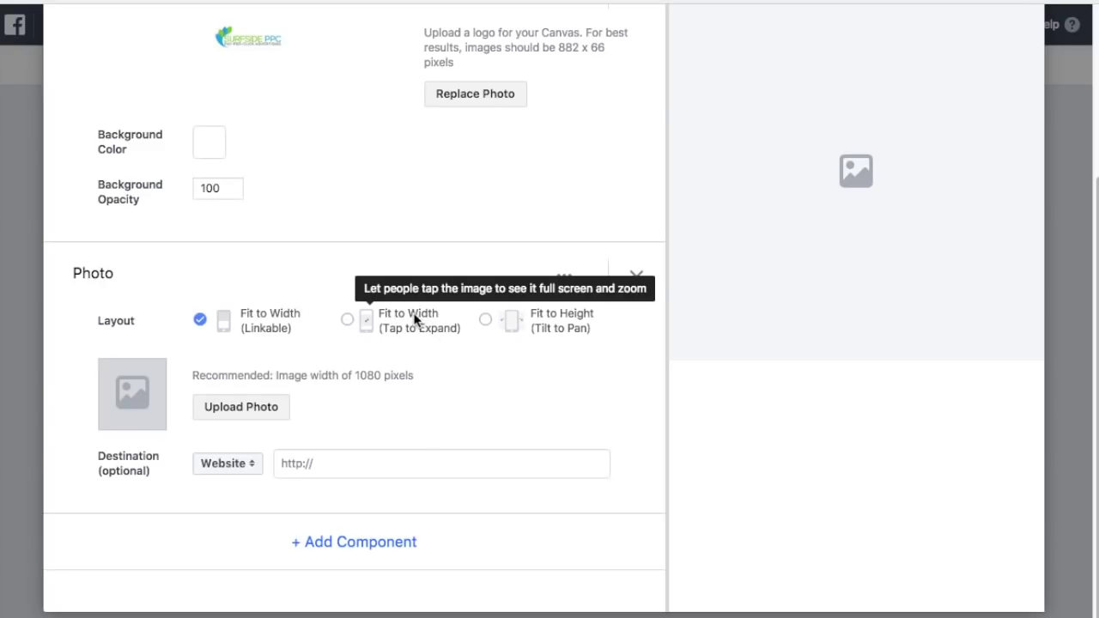
{"action": "left_click", "coordinate": [566, 326]}
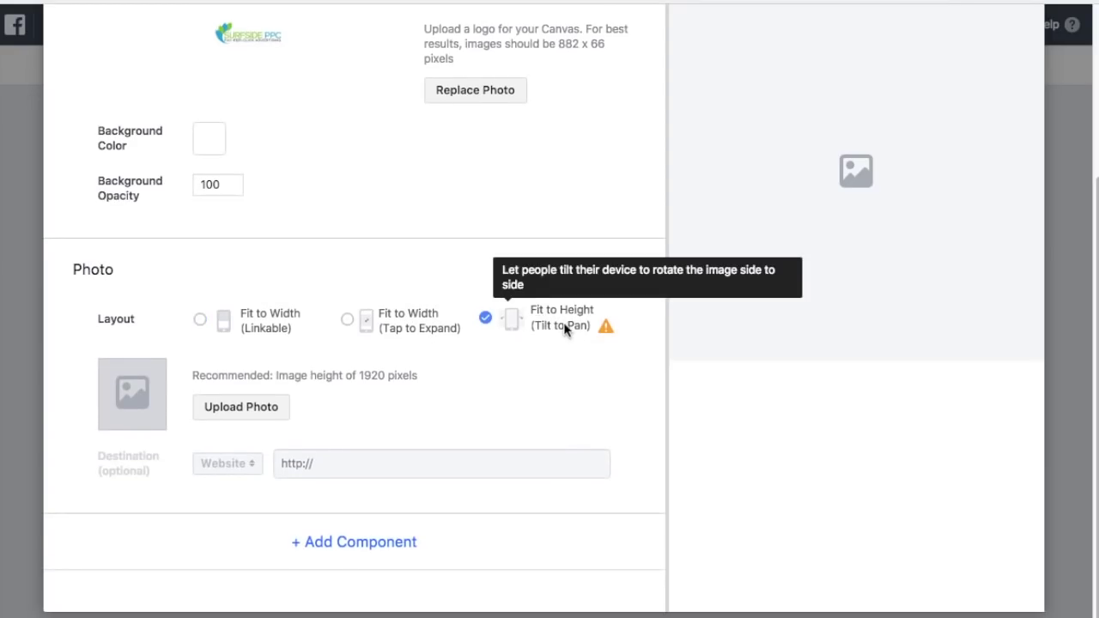
{"action": "left_click", "coordinate": [198, 321]}
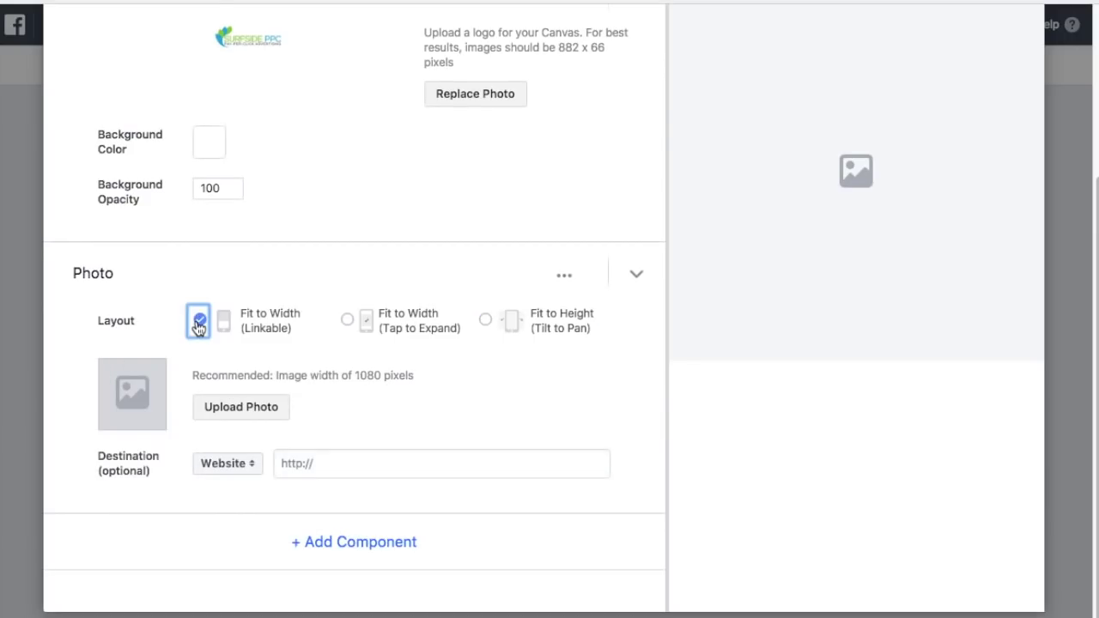
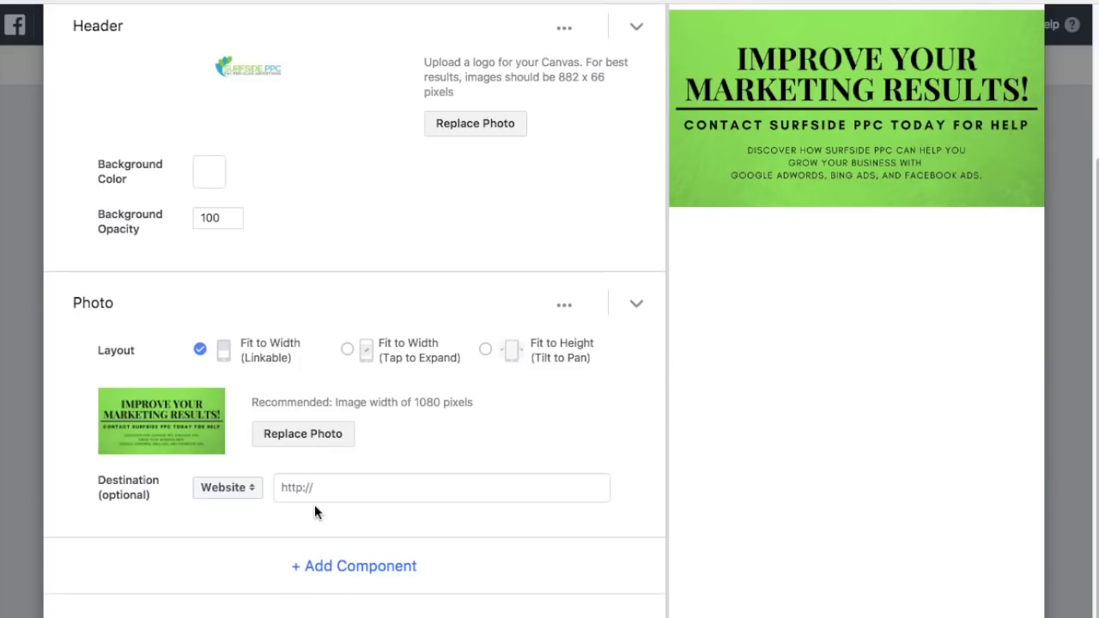
{"action": "type", "text": "http://www.surfsideppc.com/improve-your-marketing/"}
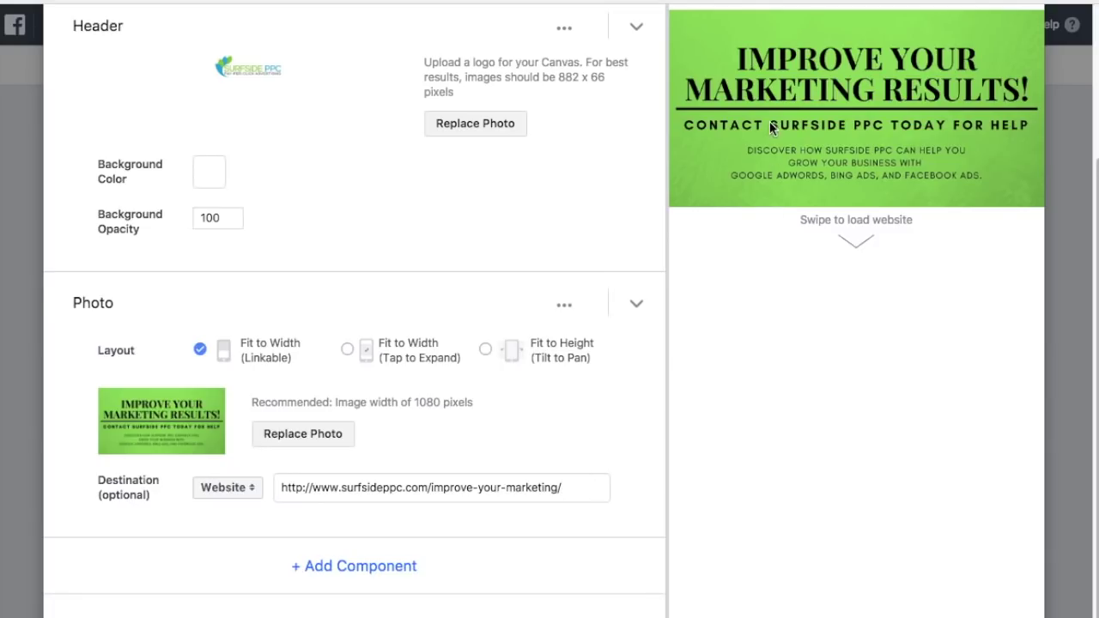
Step: Add a Button component below the photo with the text "Improve Your Marketing Result Today!"
{"action": "left_click", "coordinate": [389, 571]}
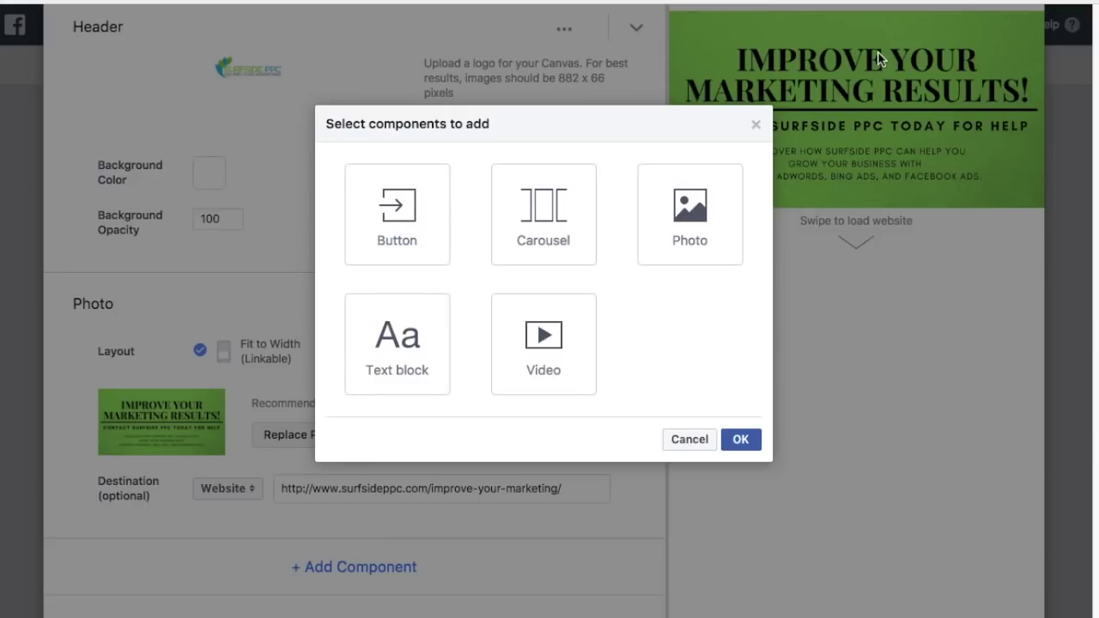
{"action": "left_click", "coordinate": [427, 204]}
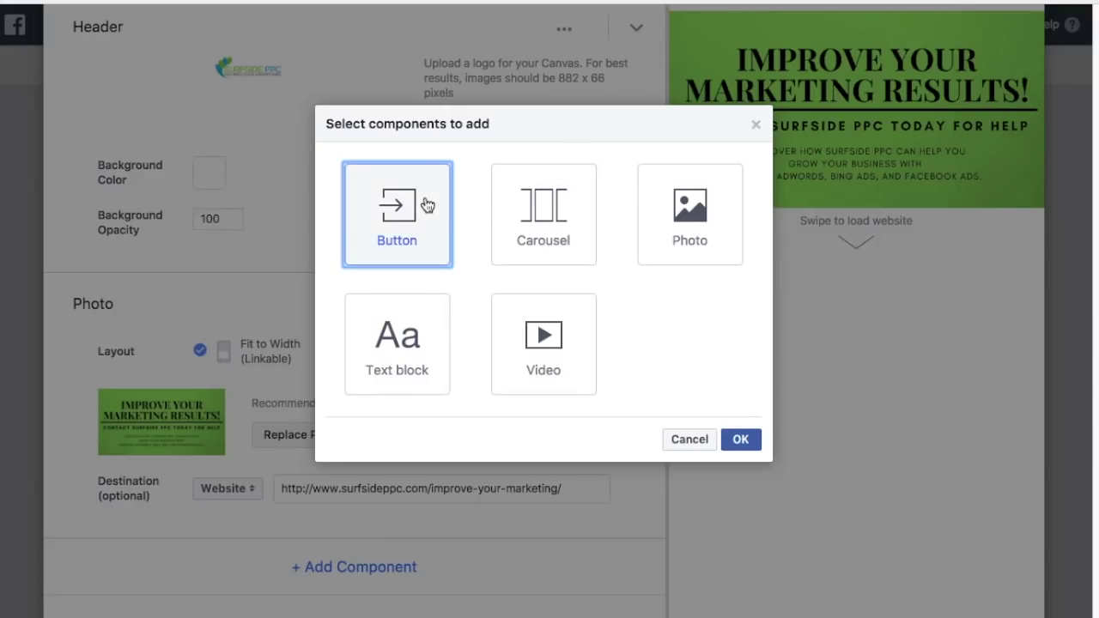
{"action": "left_click", "coordinate": [739, 438]}
{"action": "scroll", "coordinate": [369, 352], "scroll_direction": "down", "scroll_amount": 3}
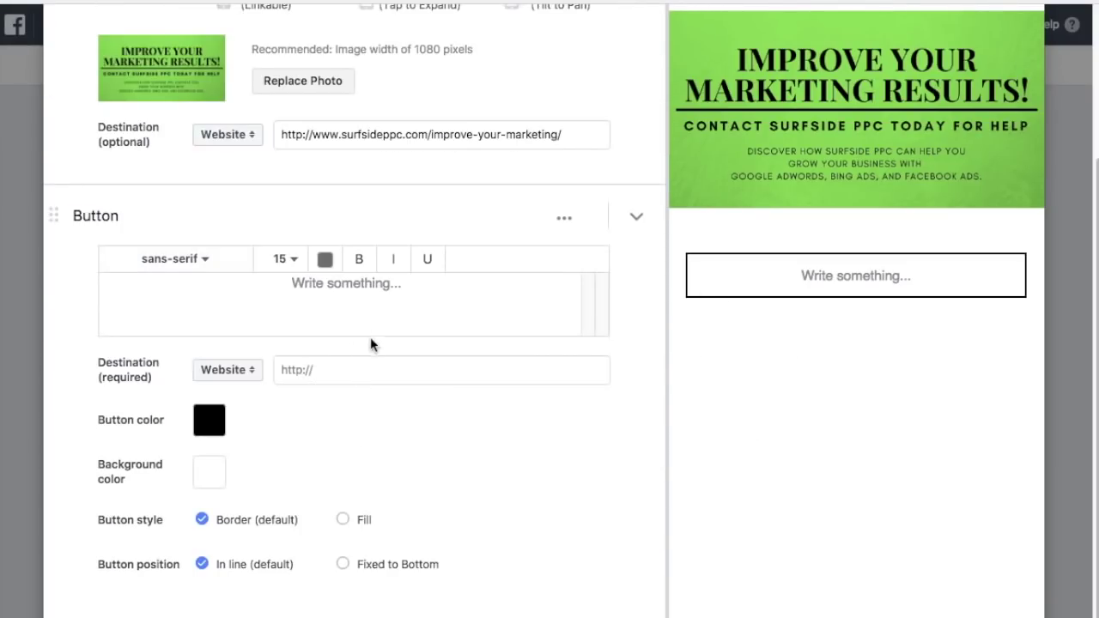
{"action": "type", "text": "Imp"}
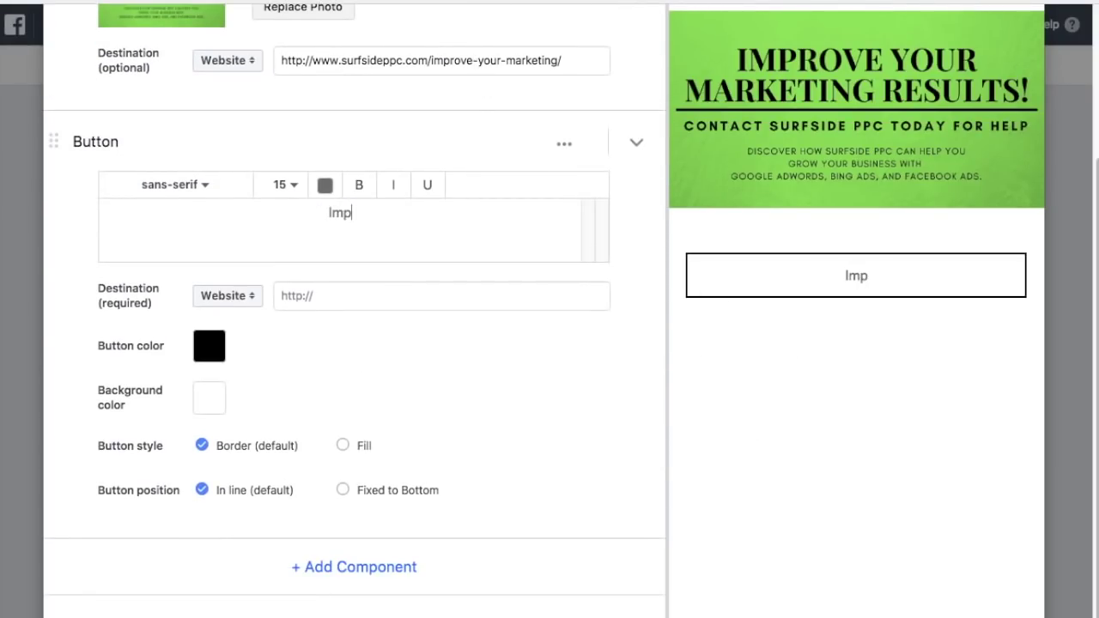
{"action": "type", "text": "rove Your Marketi"}
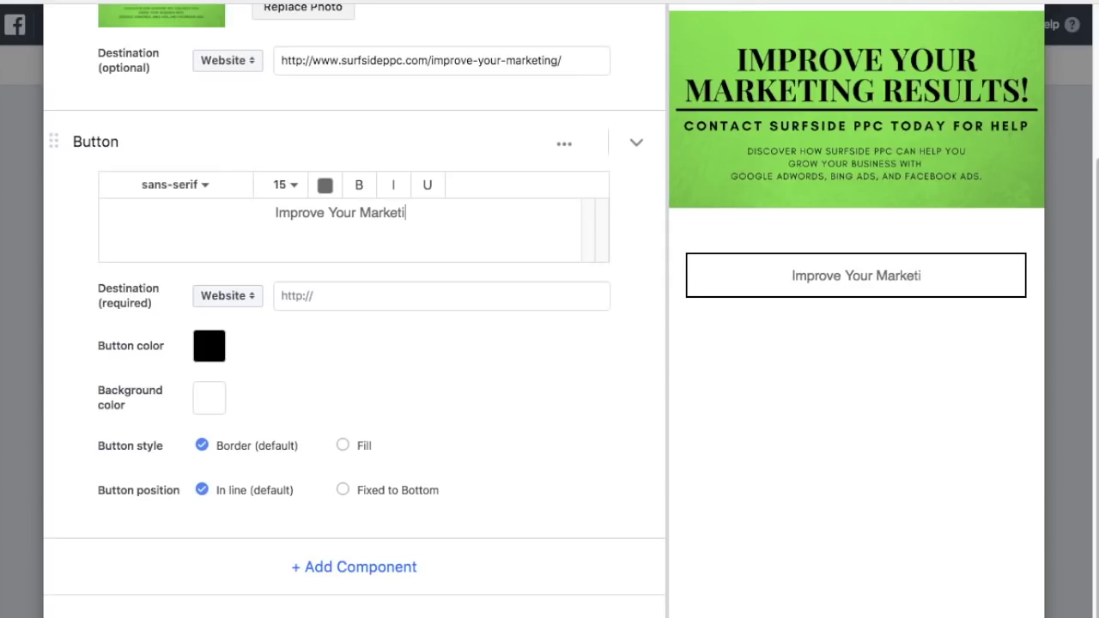
{"action": "type", "text": "ng Result Today!"}
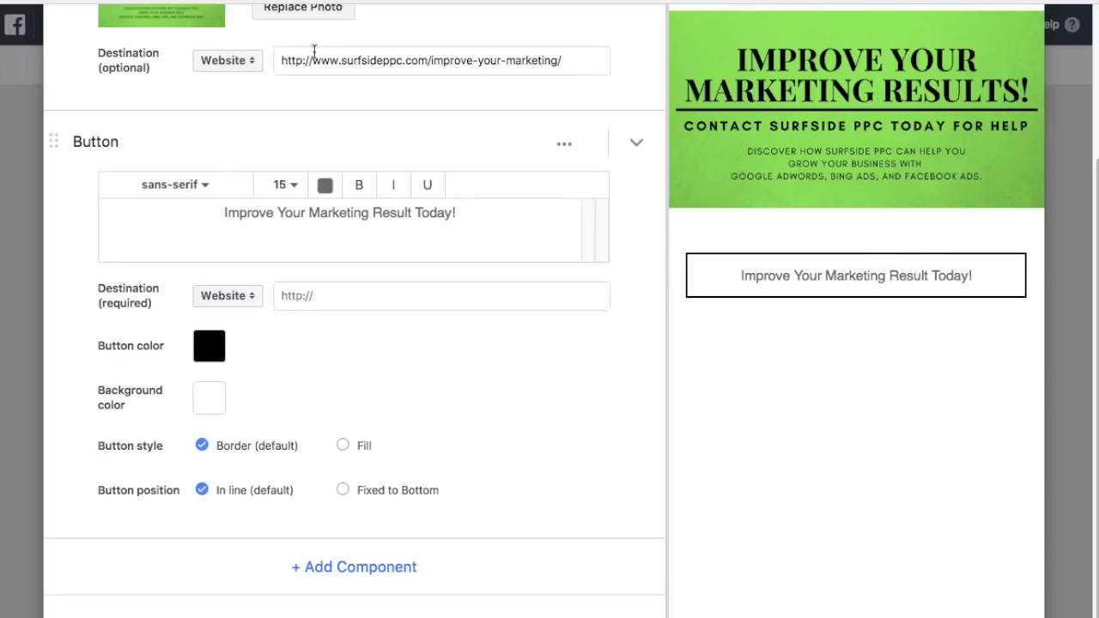
{"action": "triple_click", "coordinate": [443, 66]}
{"action": "key", "text": "ctrl+c"}
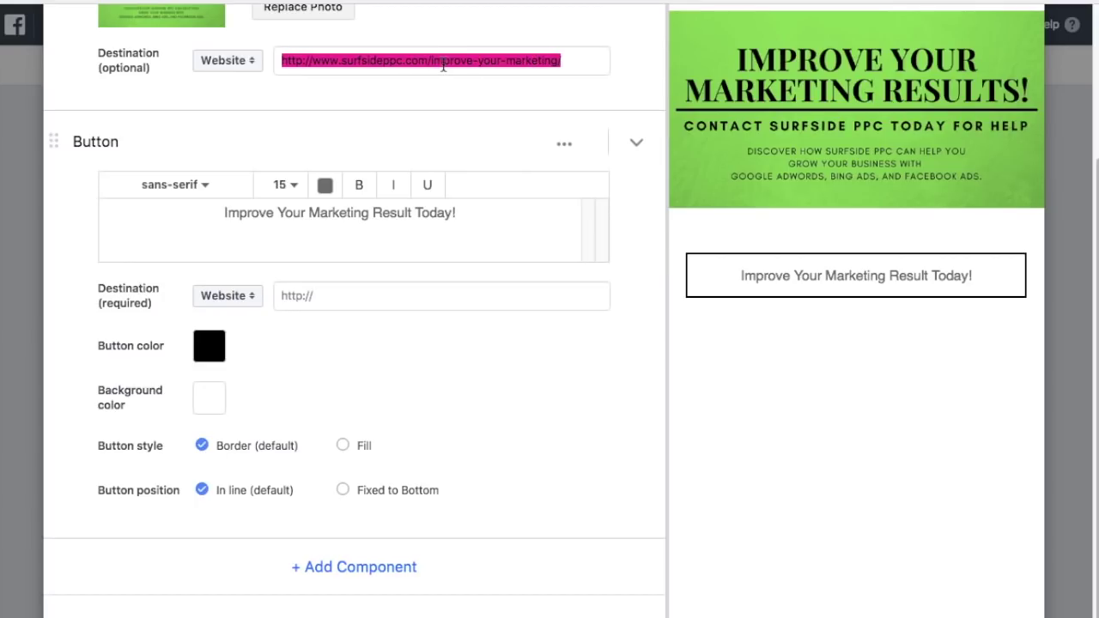
{"action": "left_click", "coordinate": [375, 301]}
{"action": "key", "text": "ctrl+v"}
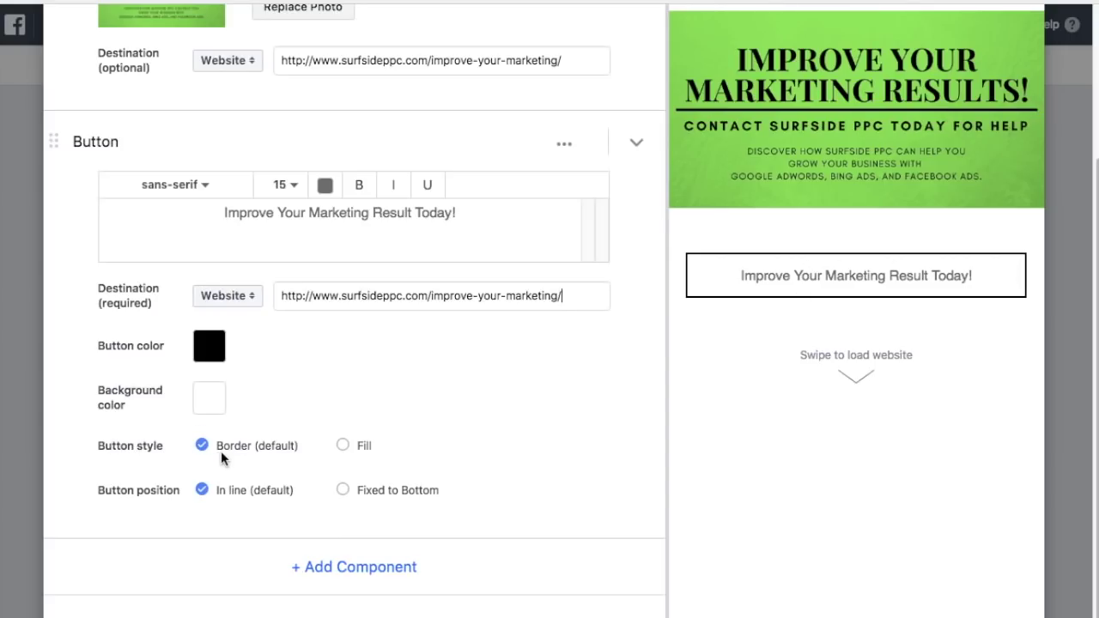
{"action": "left_click", "coordinate": [343, 447]}
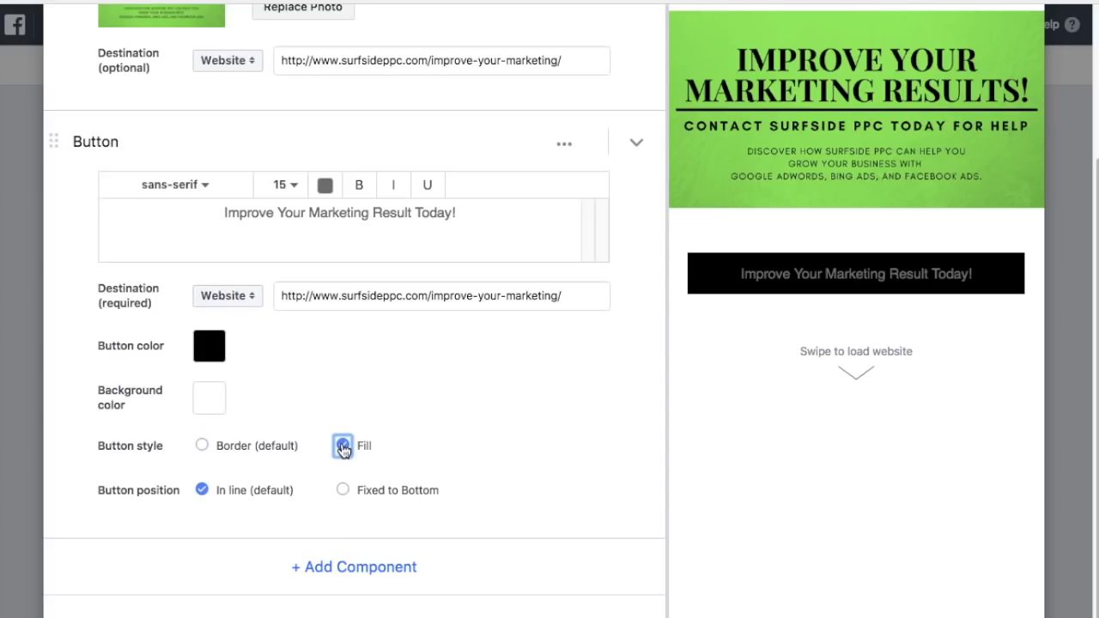
Step: Set the text color of the "Improve Your Marketing Result Today!" button to near-white, #fdfdfd
{"action": "left_click", "coordinate": [326, 186]}
{"action": "left_click", "coordinate": [332, 240]}
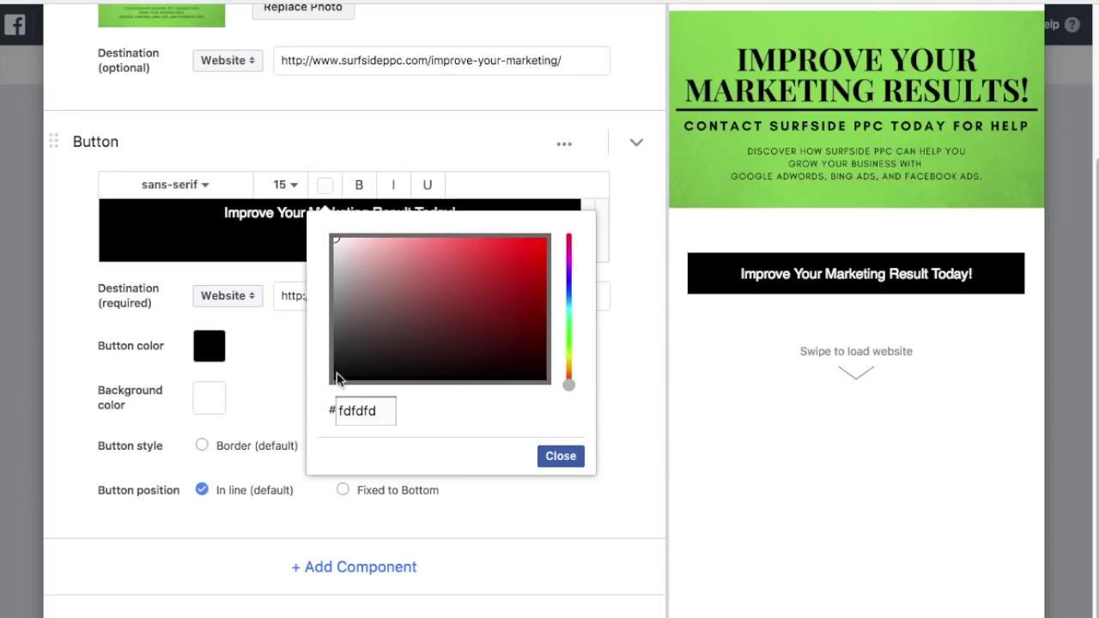
{"action": "left_click", "coordinate": [559, 456]}
{"action": "scroll", "coordinate": [799, 311], "scroll_direction": "up", "scroll_amount": 1}
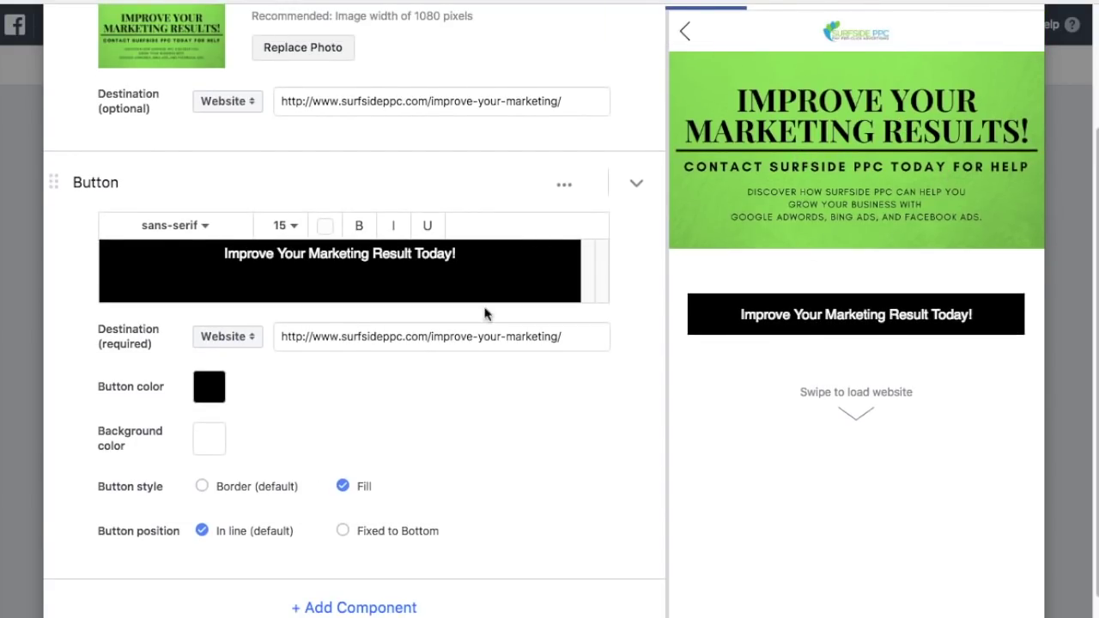
Step: Set the button color to blue, #347dc9
{"action": "scroll", "coordinate": [489, 294], "scroll_direction": "down", "scroll_amount": 2}
{"action": "left_click", "coordinate": [213, 320]}
{"action": "left_click_drag", "start_coordinate": [455, 507], "coordinate": [454, 470]}
{"action": "left_click", "coordinate": [387, 429]}
{"action": "mouse_move", "coordinate": [387, 430]}
{"action": "left_mouse_down"}
{"action": "mouse_move", "coordinate": [363, 427]}
{"action": "mouse_move", "coordinate": [376, 407]}
{"action": "left_mouse_up"}
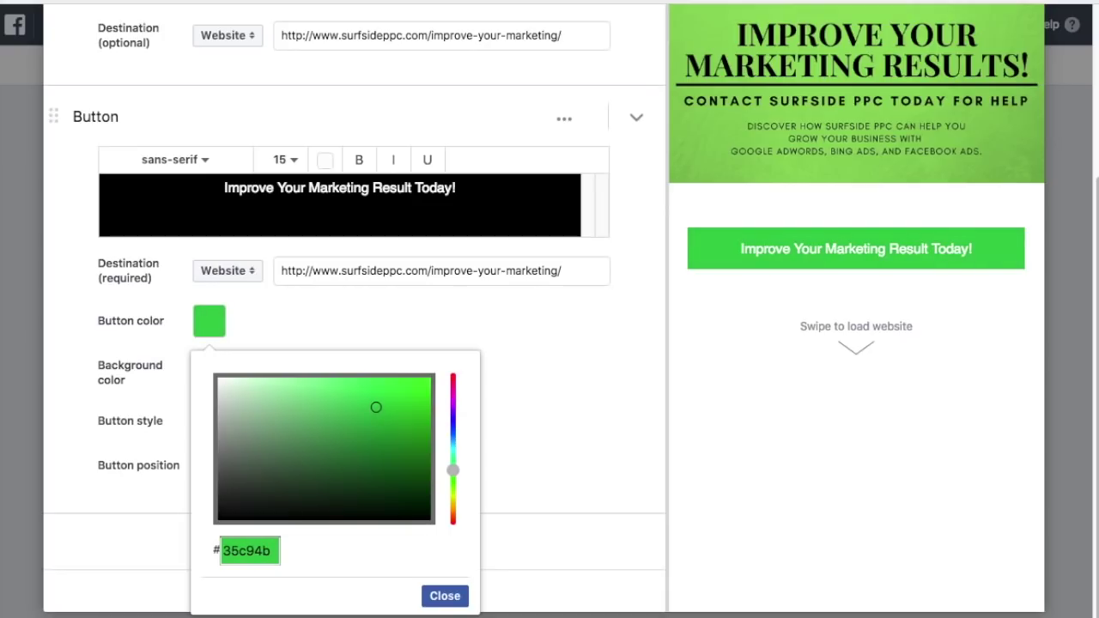
{"action": "mouse_move", "coordinate": [453, 440]}
{"action": "left_mouse_down"}
{"action": "mouse_move", "coordinate": [454, 453]}
{"action": "mouse_move", "coordinate": [453, 437]}
{"action": "left_mouse_up"}
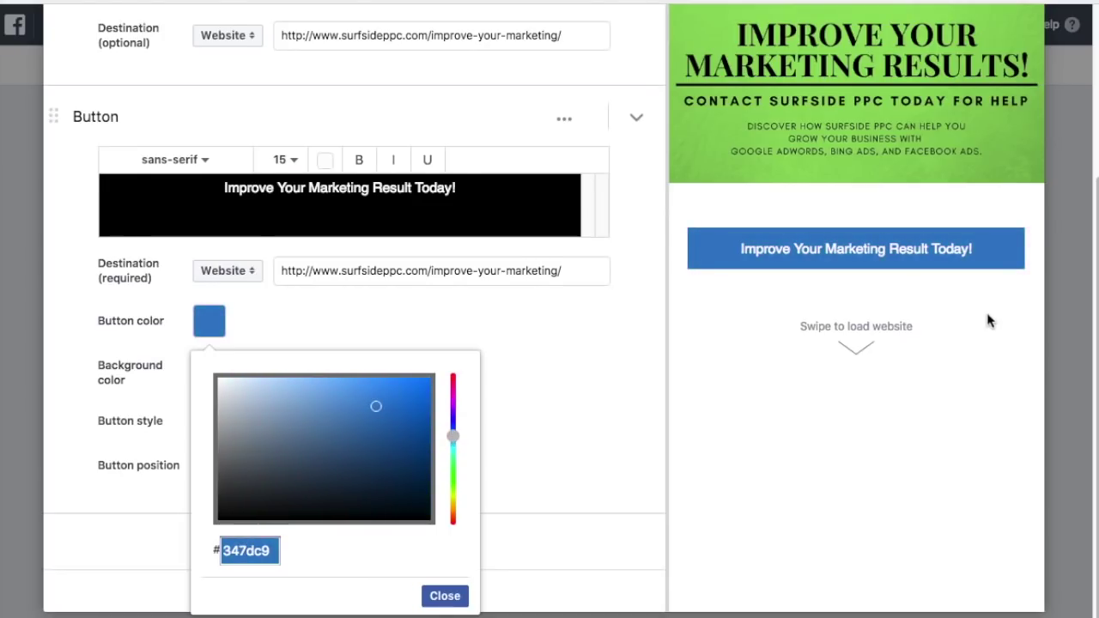
{"action": "scroll", "coordinate": [954, 267], "scroll_direction": "up", "scroll_amount": 3}
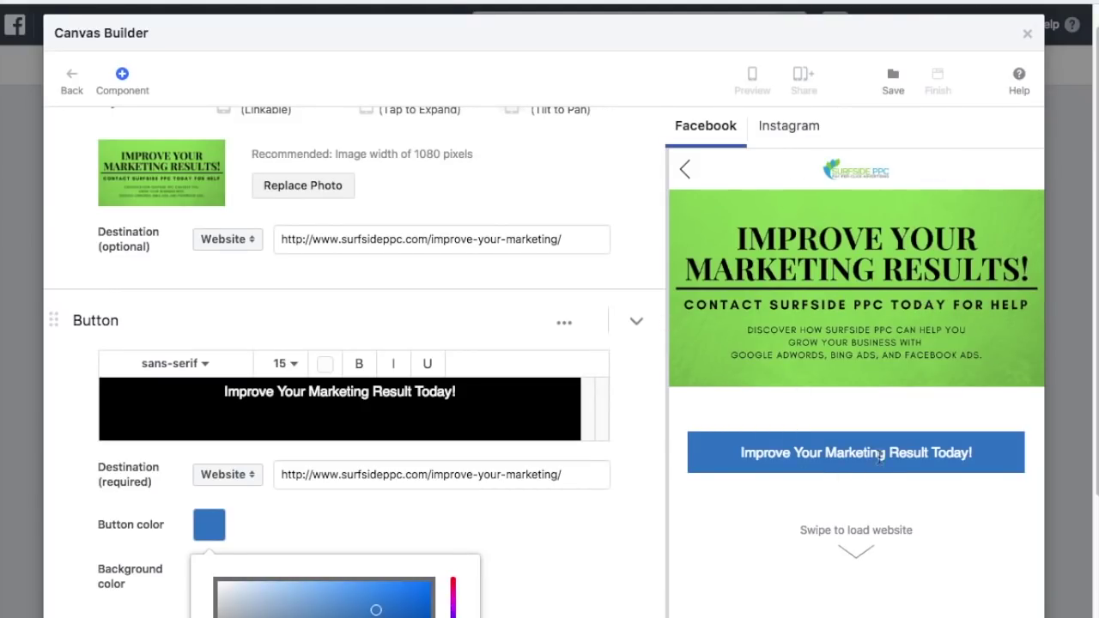
{"action": "scroll", "coordinate": [623, 479], "scroll_direction": "down", "scroll_amount": 3}
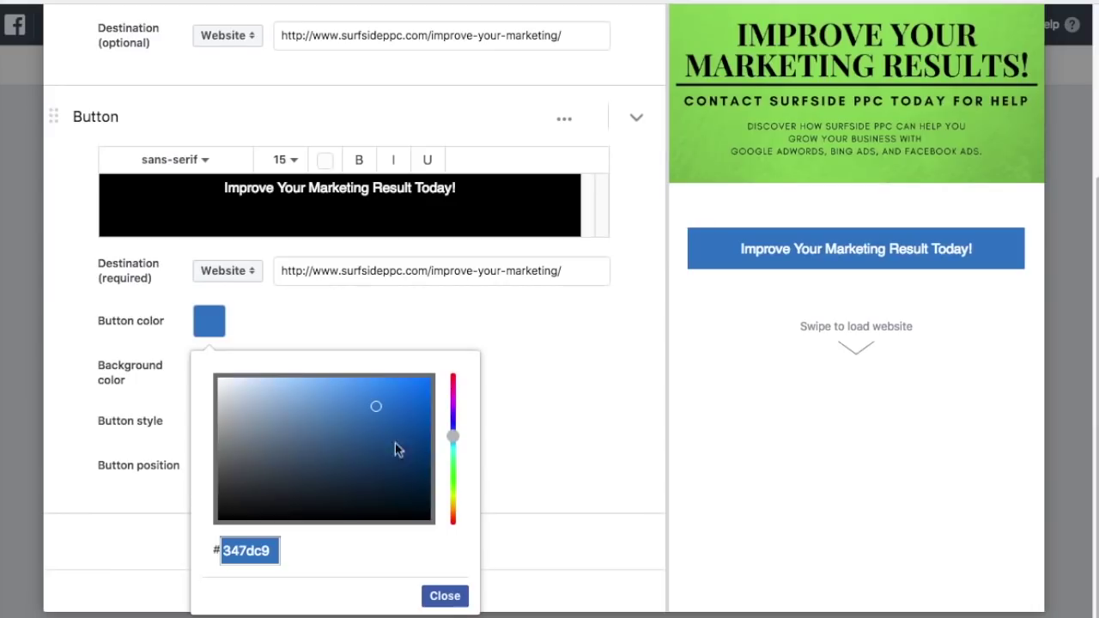
{"action": "left_click", "coordinate": [444, 596]}
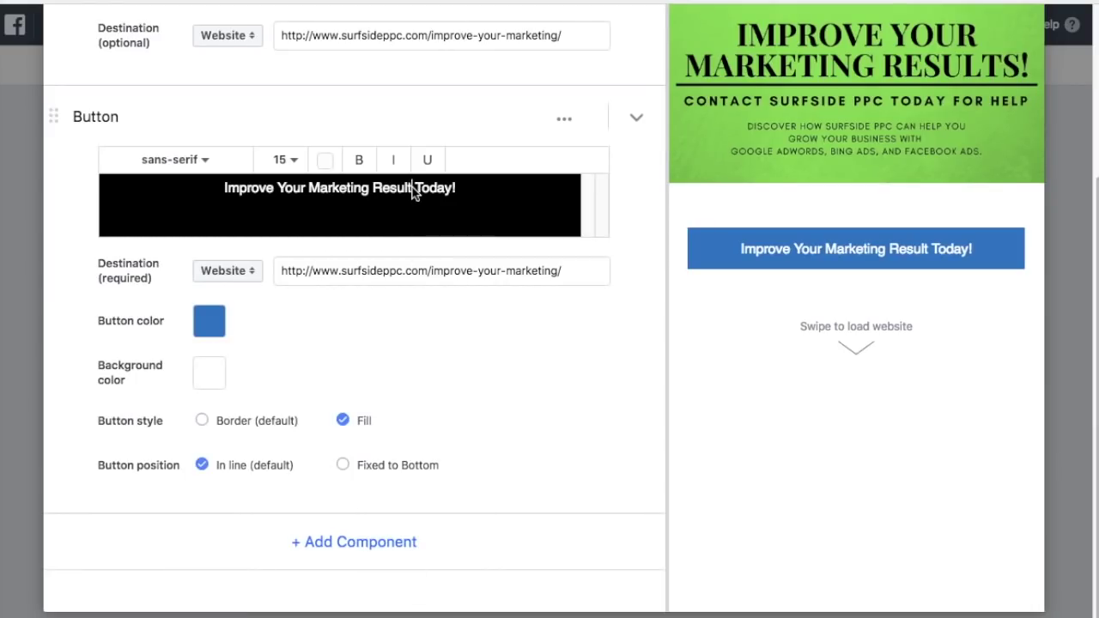
Step: Correct the button text to "Improve Your Marketing Results Today!"
{"action": "type", "text": "s"}
{"action": "scroll", "coordinate": [762, 343], "scroll_direction": "up", "scroll_amount": 3}
{"action": "scroll", "coordinate": [781, 284], "scroll_direction": "down", "scroll_amount": 3}
Step: Add a Video component below the button and upload the "How Does PPC Management Work With Surfside PPC?" video in the Fit to Width layout
{"action": "left_click", "coordinate": [361, 539]}
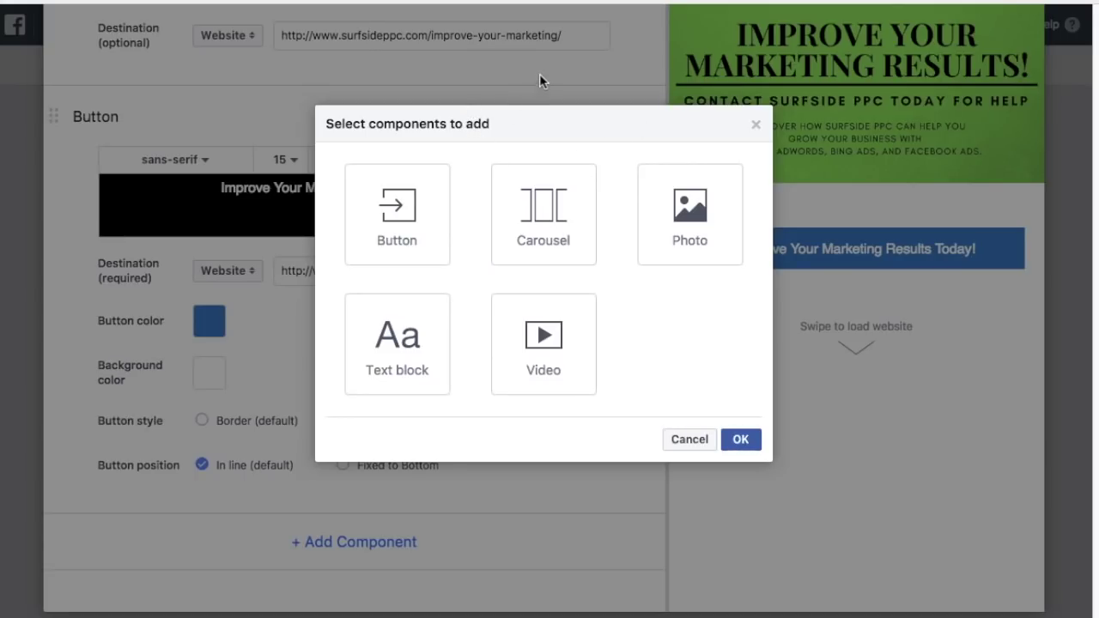
{"action": "left_click", "coordinate": [555, 361]}
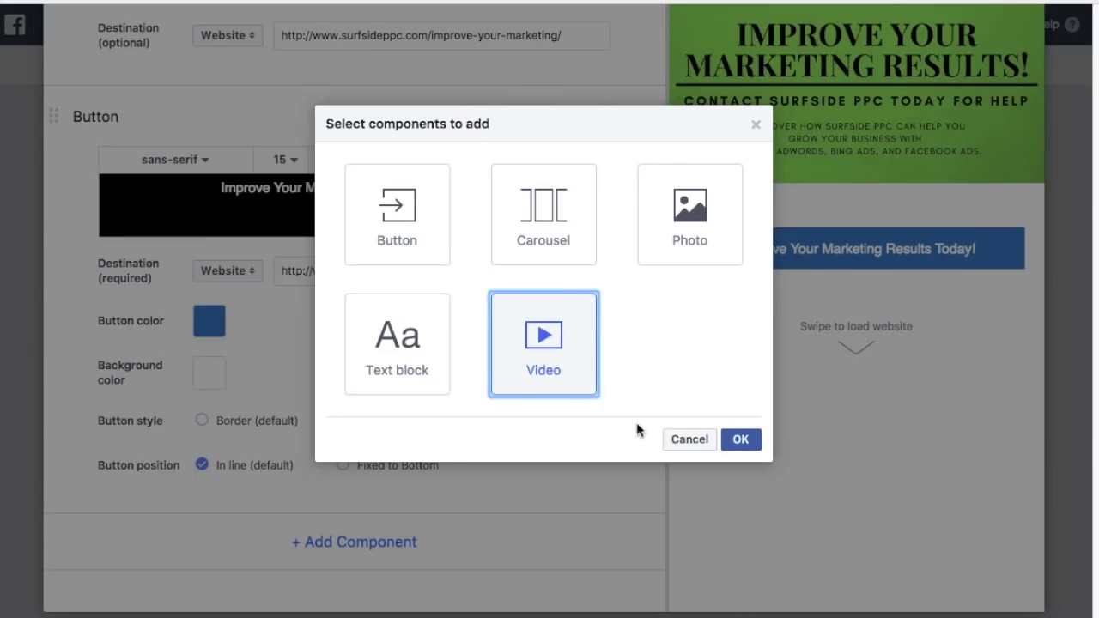
{"action": "left_click", "coordinate": [742, 443]}
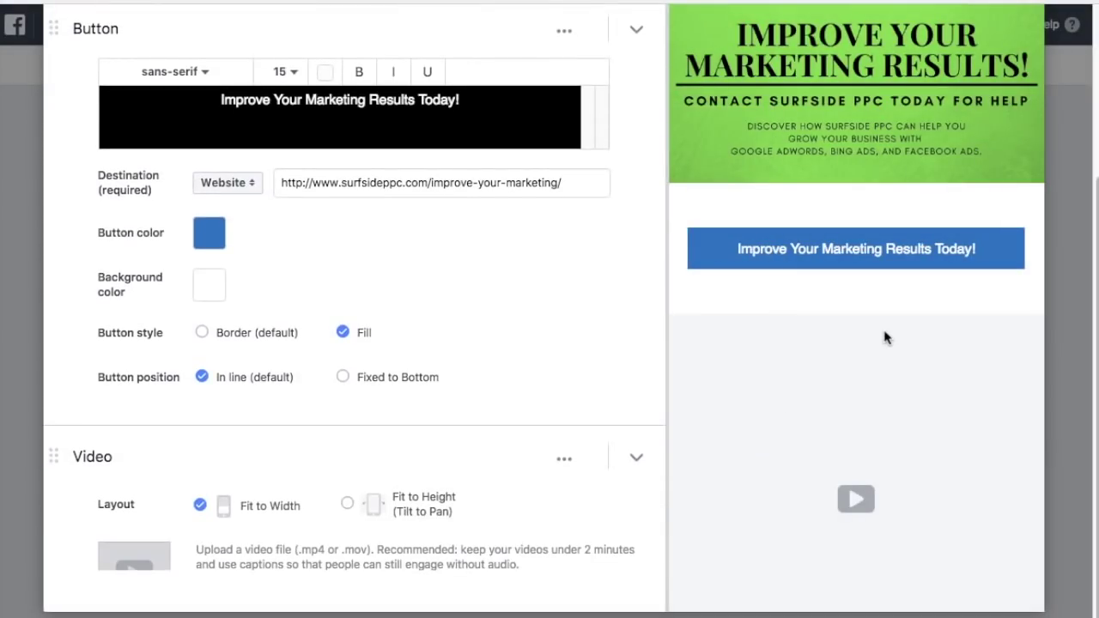
{"action": "scroll", "coordinate": [640, 384], "scroll_direction": "down", "scroll_amount": 3}
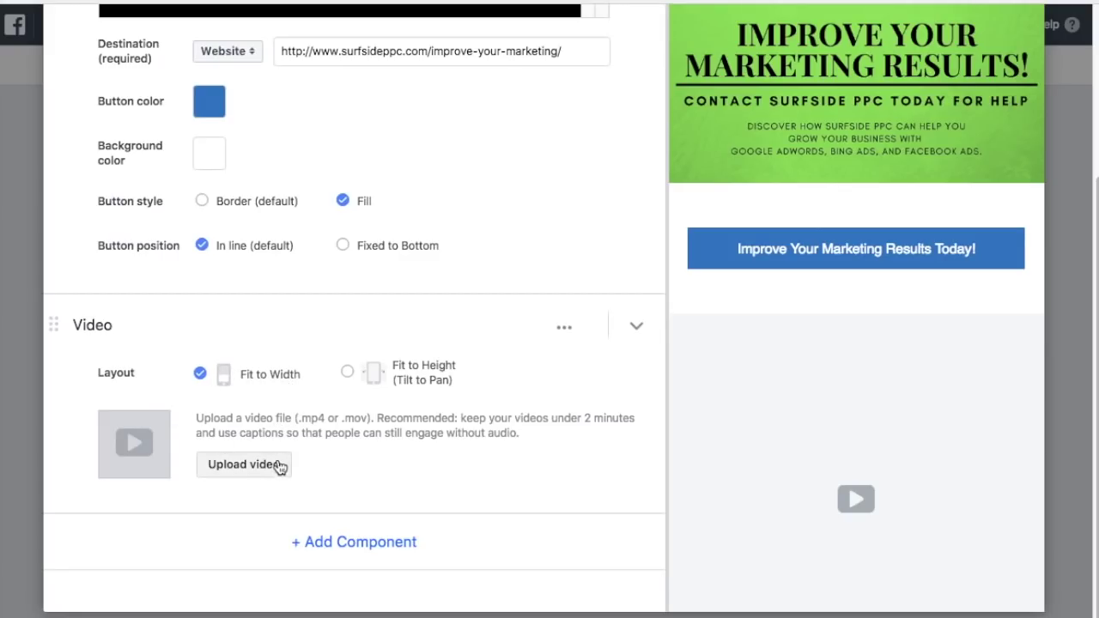
{"action": "left_click", "coordinate": [244, 464]}
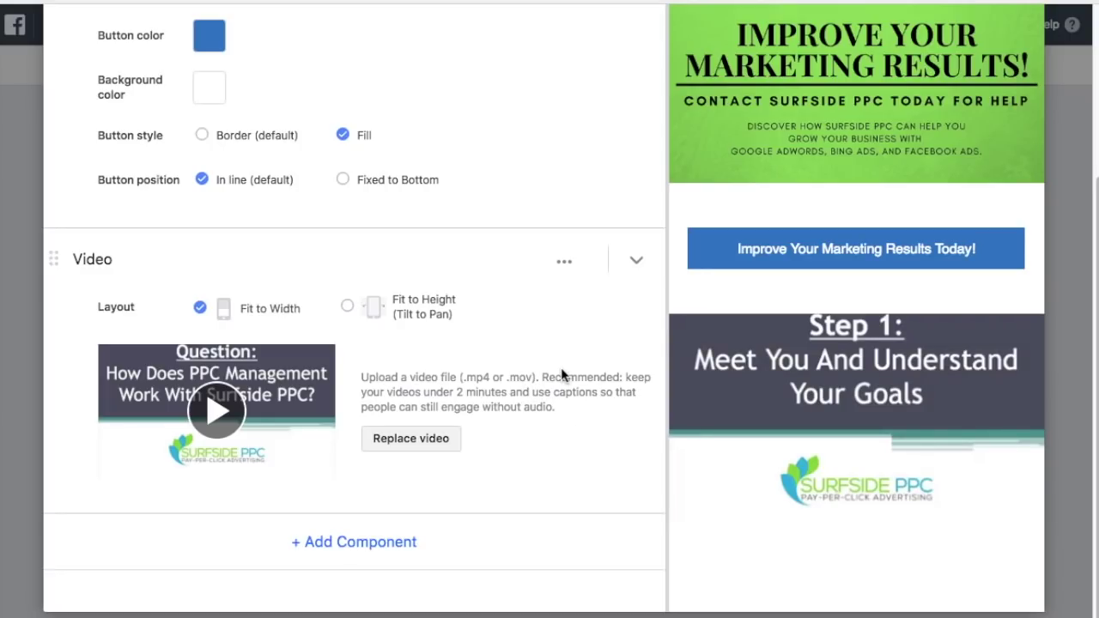
{"action": "scroll", "coordinate": [561, 389], "scroll_direction": "up", "scroll_amount": 5}
{"action": "scroll", "coordinate": [572, 387], "scroll_direction": "down", "scroll_amount": 5}
Step: Collapse the Video, Button, Photo, Header and Settings sections of the canvas
{"action": "left_click", "coordinate": [634, 263]}
{"action": "scroll", "coordinate": [631, 232], "scroll_direction": "up", "scroll_amount": 1}
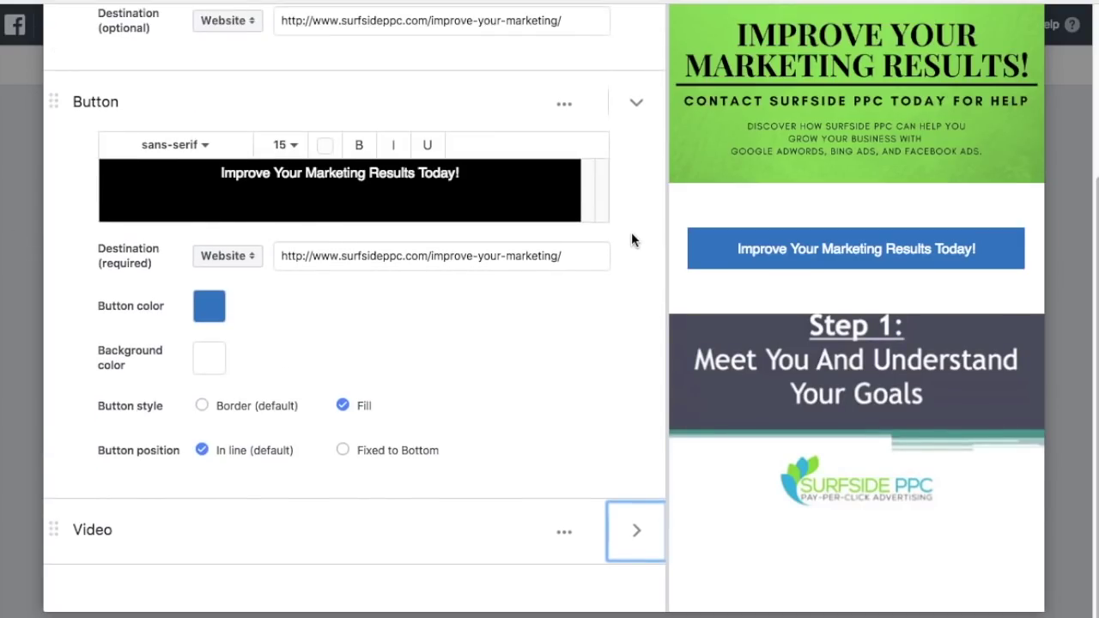
{"action": "left_click", "coordinate": [636, 103]}
{"action": "left_click", "coordinate": [643, 148]}
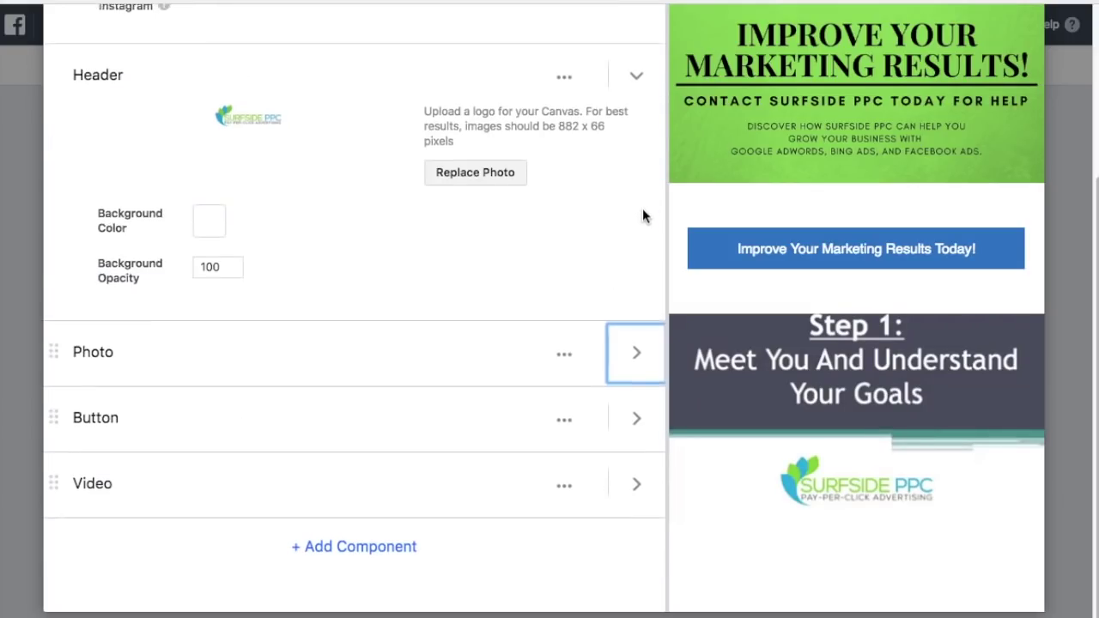
{"action": "scroll", "coordinate": [646, 206], "scroll_direction": "up", "scroll_amount": 2}
{"action": "left_click", "coordinate": [639, 229]}
{"action": "scroll", "coordinate": [642, 232], "scroll_direction": "up", "scroll_amount": 3}
{"action": "left_click", "coordinate": [641, 171]}
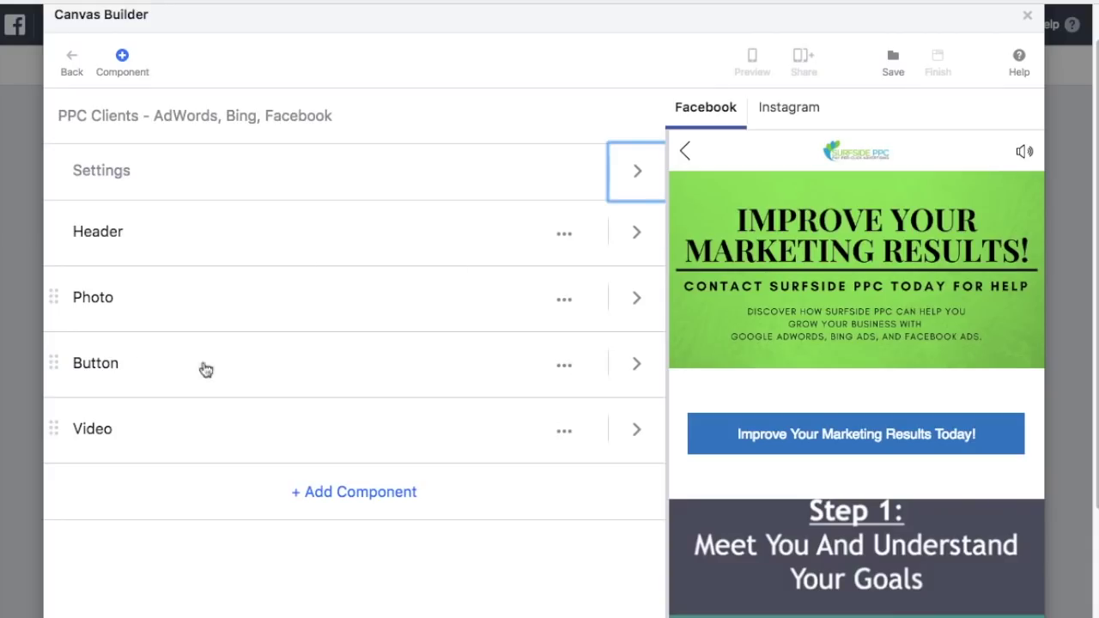
Step: Try the Video component directly below the Header, and return it to its place below the Button
{"action": "scroll", "coordinate": [827, 444], "scroll_direction": "down", "scroll_amount": 3}
{"action": "scroll", "coordinate": [731, 422], "scroll_direction": "up", "scroll_amount": 2}
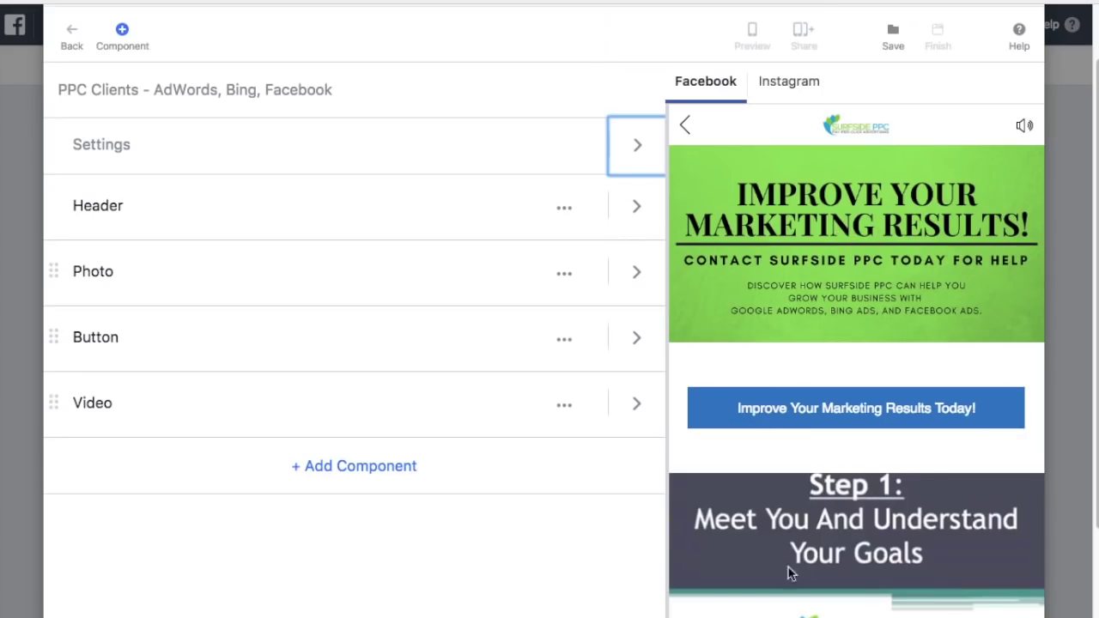
{"action": "left_click_drag", "start_coordinate": [54, 406], "coordinate": [59, 277]}
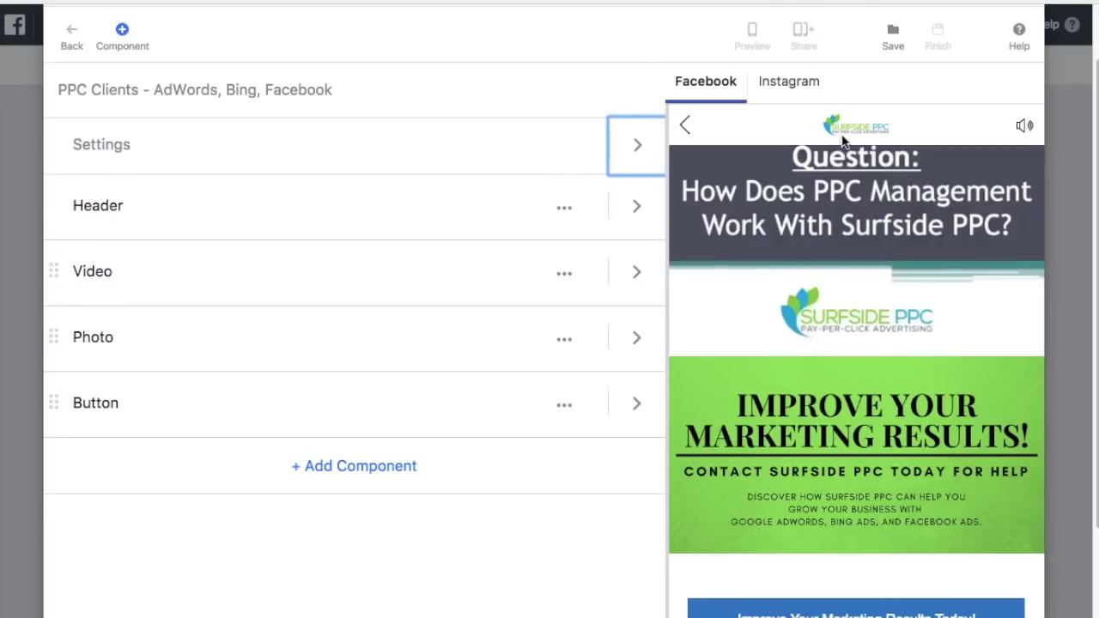
{"action": "left_click_drag", "start_coordinate": [56, 274], "coordinate": [75, 423]}
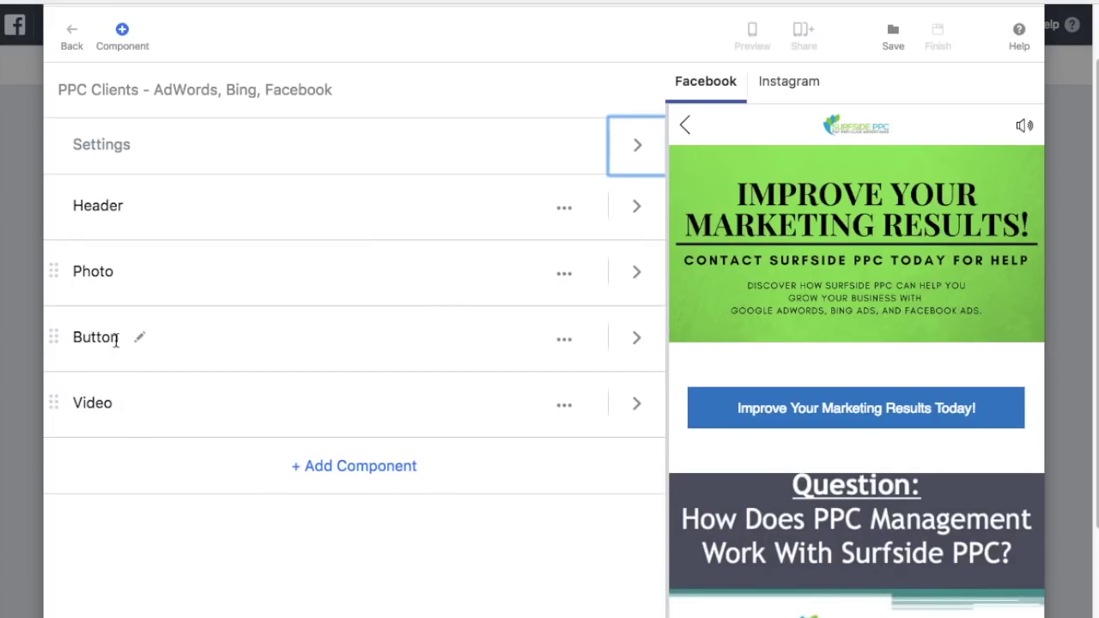
{"action": "left_click", "coordinate": [564, 341]}
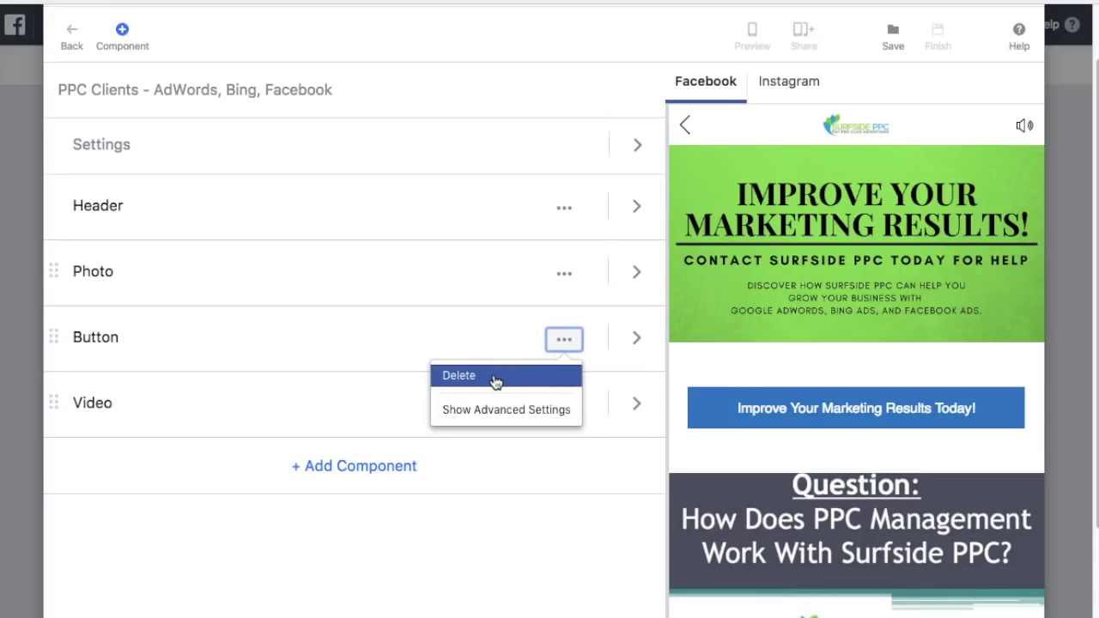
{"action": "left_click", "coordinate": [571, 346]}
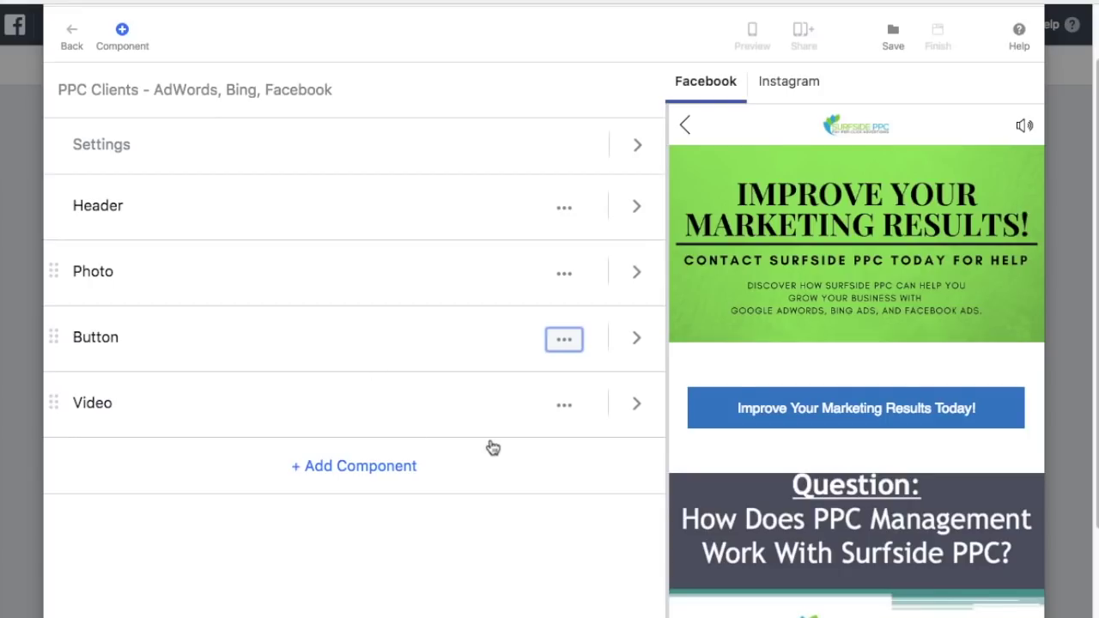
Step: Add a Fit to Width (Linkable) Carousel component below the video with the Google AdWords, Bing ads and facebook logo images
{"action": "scroll", "coordinate": [494, 440], "scroll_direction": "down", "scroll_amount": 1}
{"action": "scroll", "coordinate": [500, 431], "scroll_direction": "down", "scroll_amount": 3}
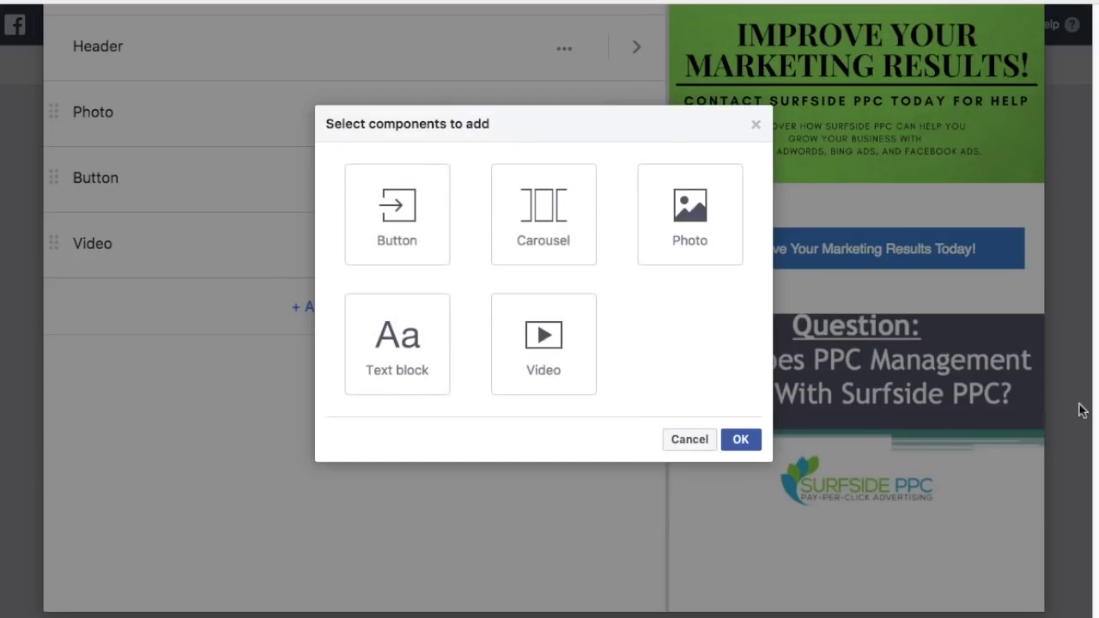
{"action": "left_click", "coordinate": [550, 208]}
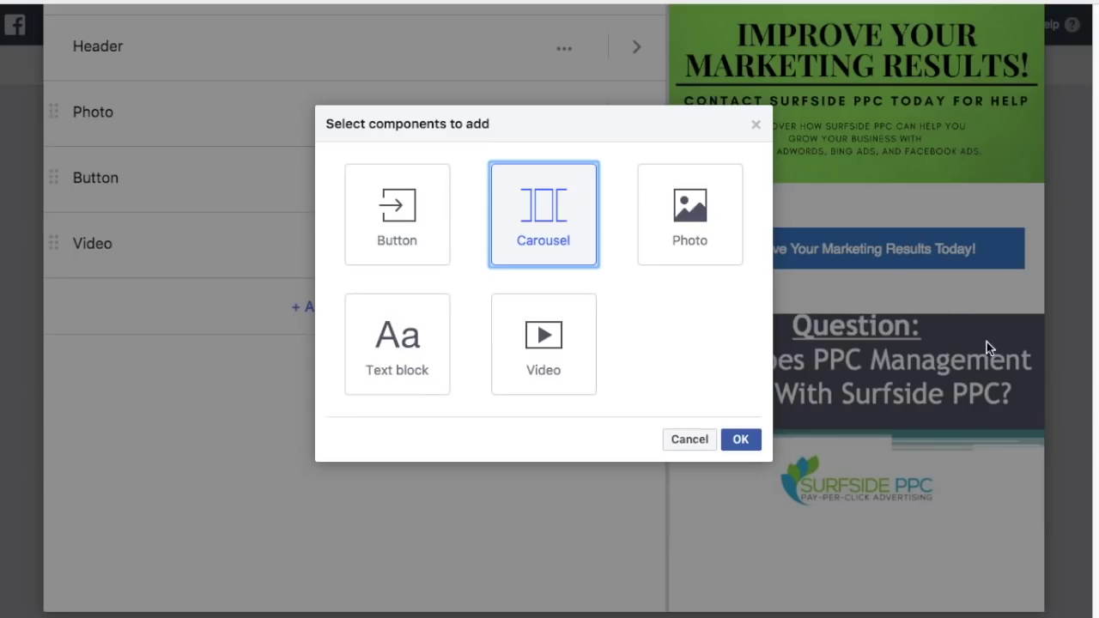
{"action": "left_click", "coordinate": [737, 439]}
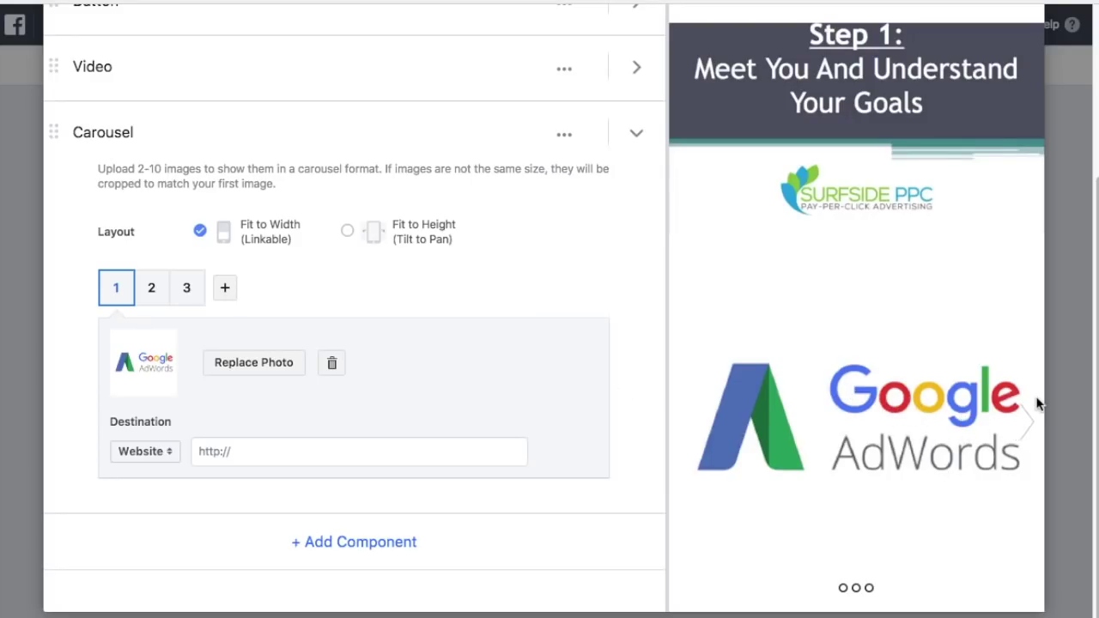
{"action": "left_click", "coordinate": [152, 292]}
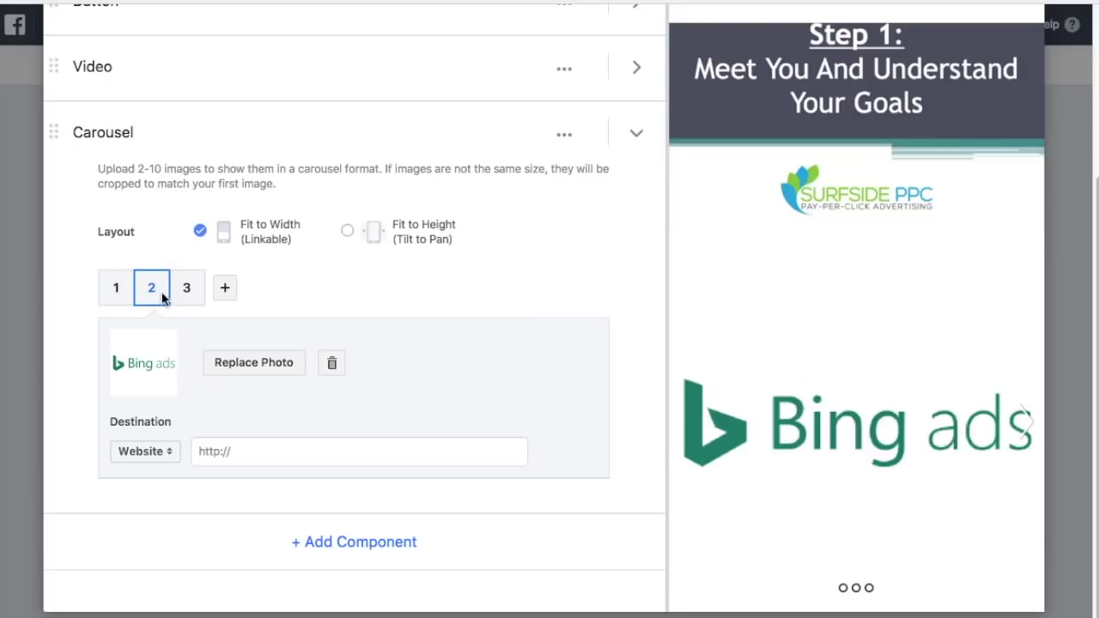
{"action": "left_click", "coordinate": [195, 293]}
{"action": "left_click", "coordinate": [118, 288]}
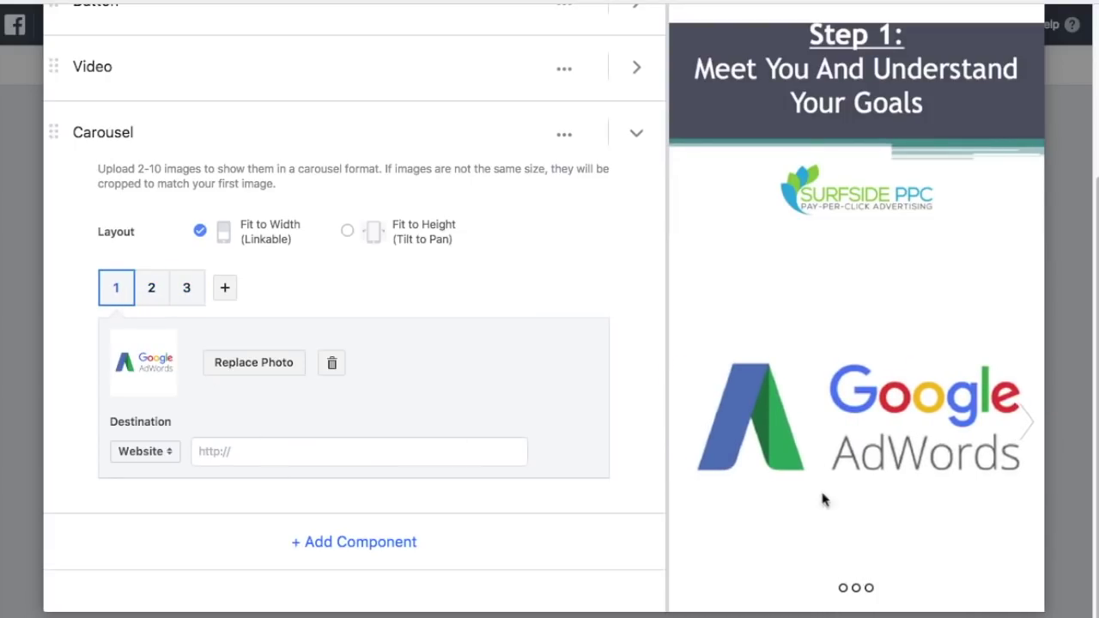
{"action": "type", "text": "http://www.surfsideppc.com/google-adwords-management/"}
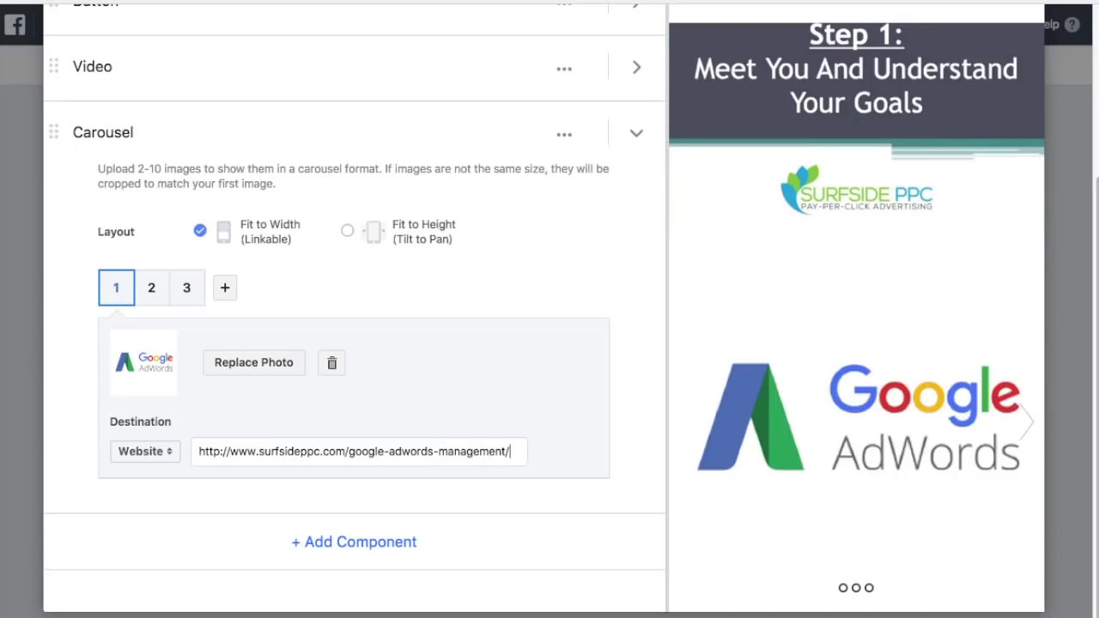
{"action": "triple_click", "coordinate": [420, 455]}
{"action": "key", "text": "ctrl+c"}
{"action": "left_click", "coordinate": [146, 289]}
{"action": "left_click", "coordinate": [271, 449]}
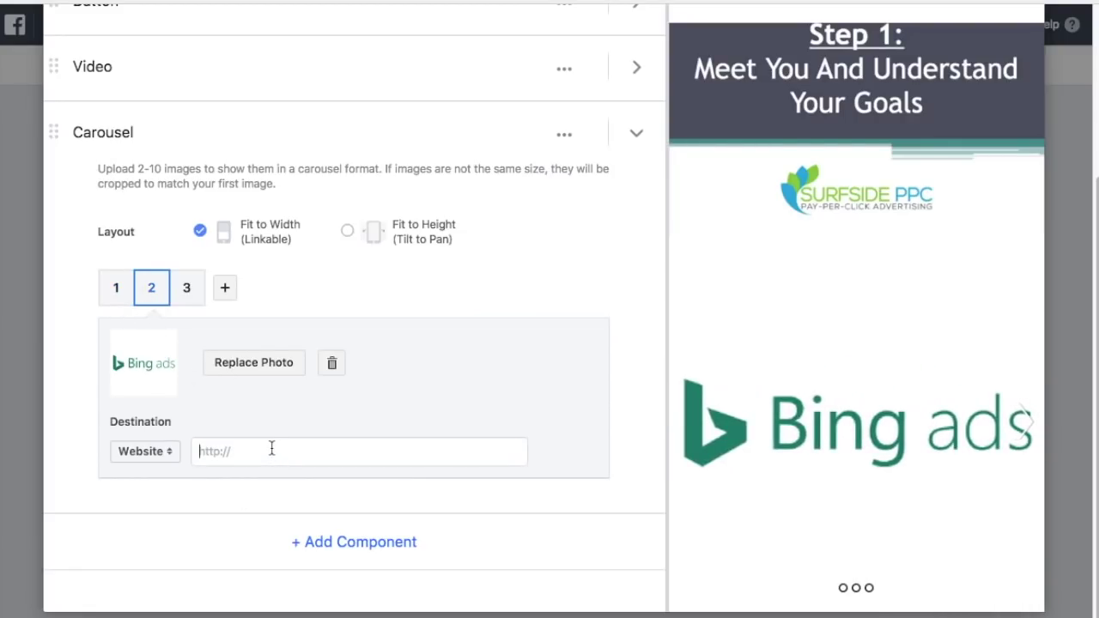
{"action": "key", "text": "ctrl+v"}
{"action": "left_click_drag", "start_coordinate": [434, 456], "coordinate": [353, 458]}
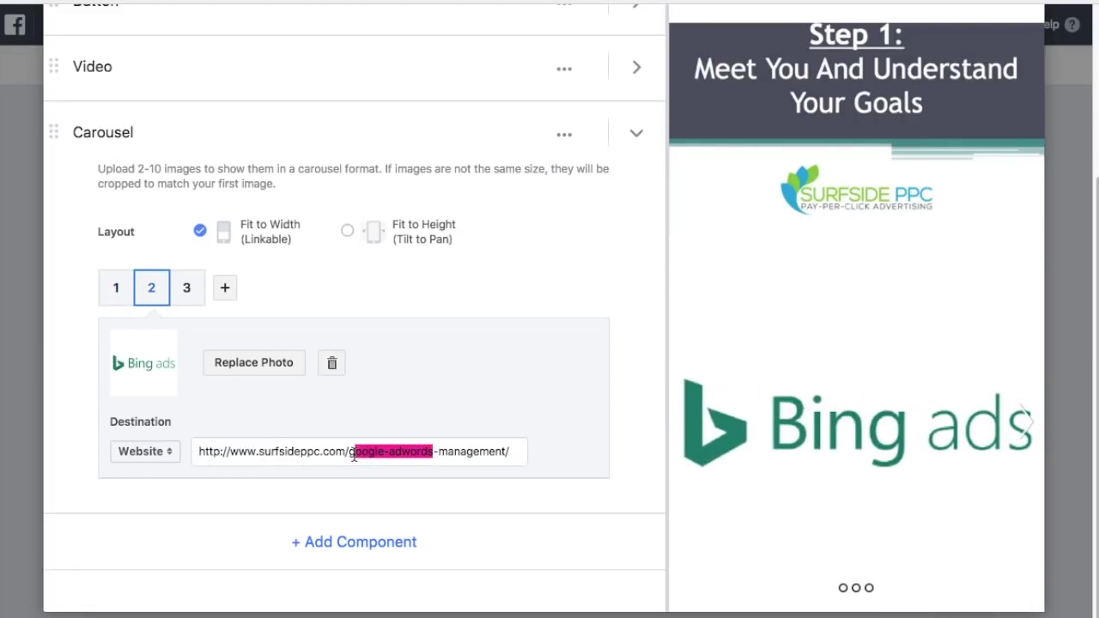
{"action": "type", "text": "bings-ads"}
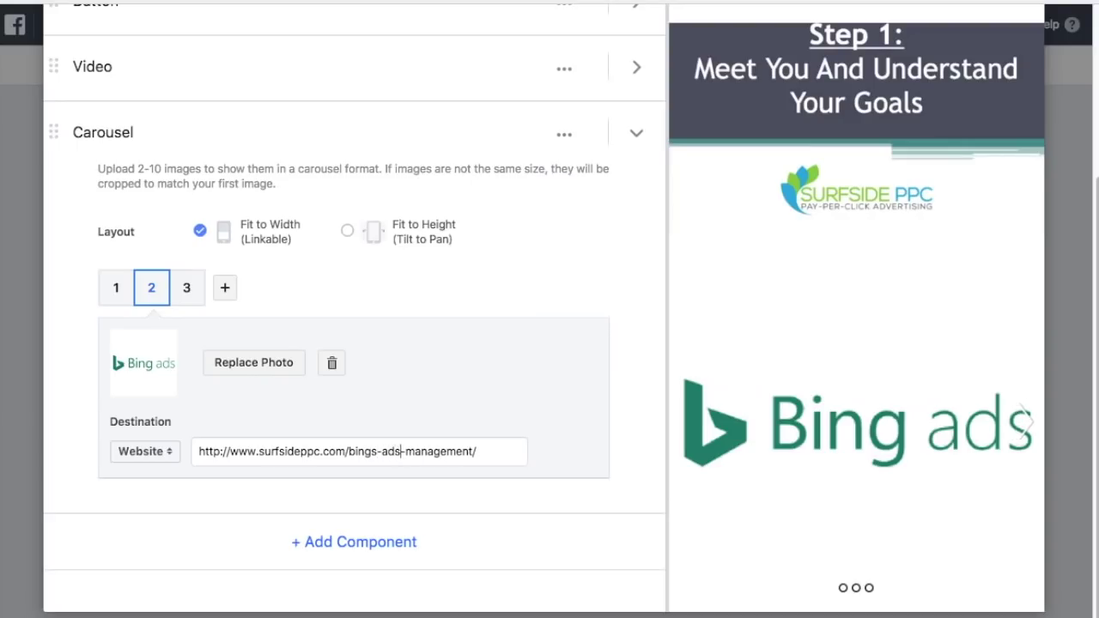
{"action": "left_click", "coordinate": [187, 290]}
{"action": "left_click", "coordinate": [329, 453]}
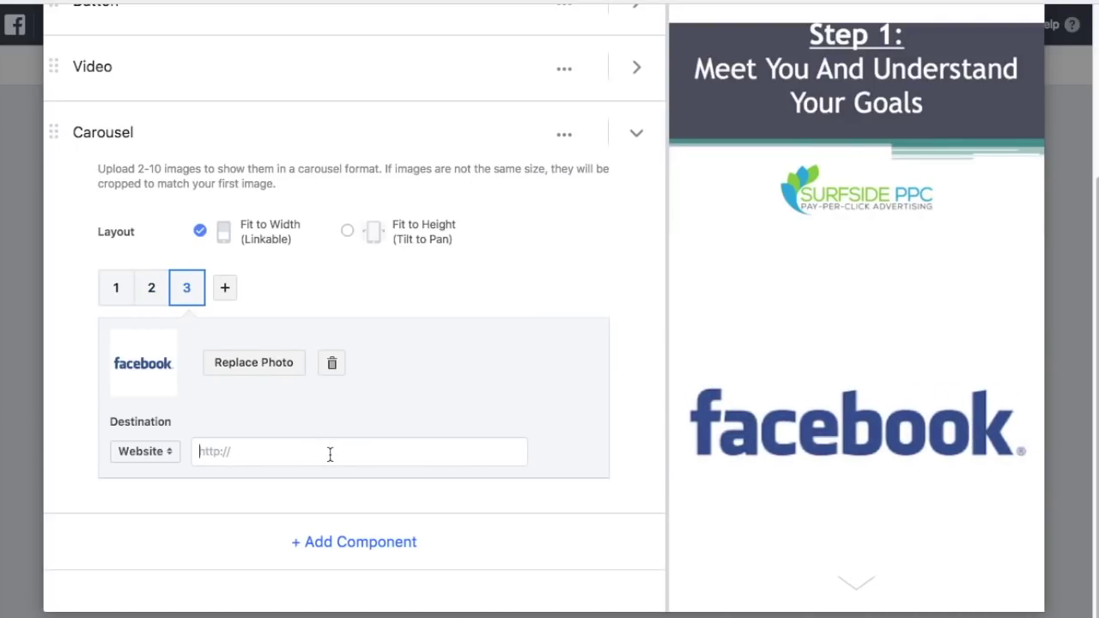
{"action": "key", "text": "ctrl+v"}
{"action": "left_click_drag", "start_coordinate": [438, 455], "coordinate": [348, 456]}
{"action": "type", "text": "facebook-a"}
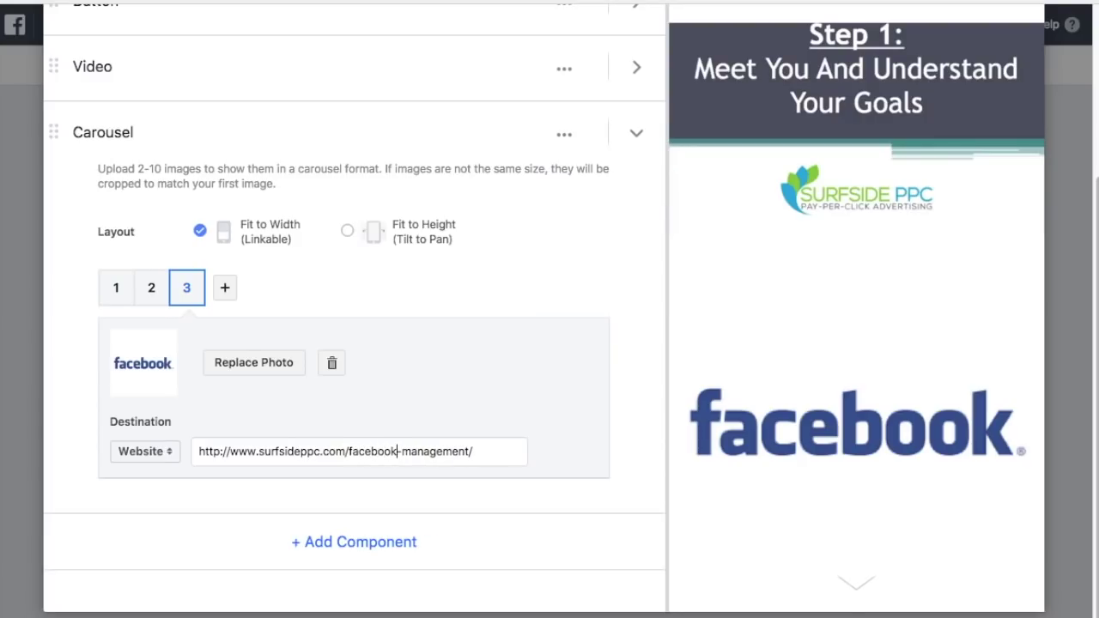
{"action": "type", "text": "ds-"}
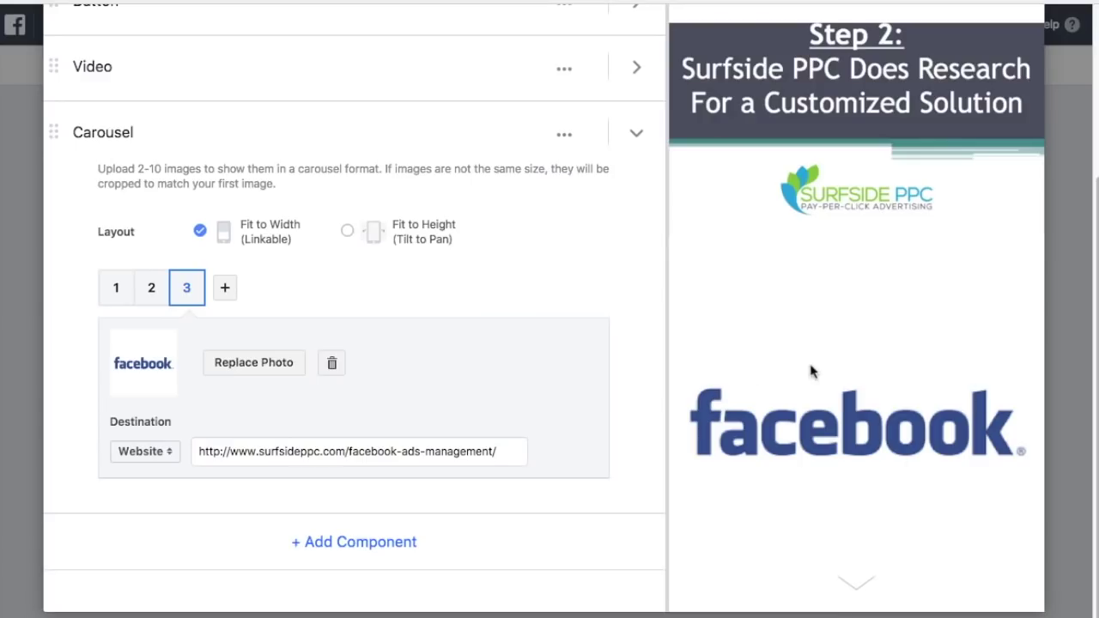
{"action": "left_click", "coordinate": [152, 294]}
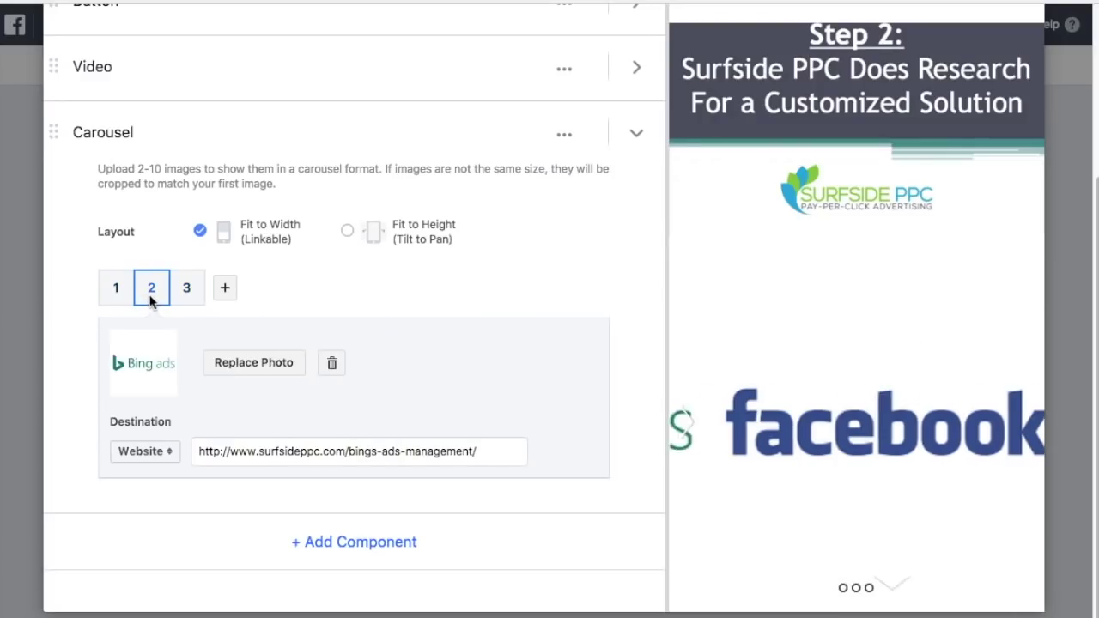
{"action": "left_click", "coordinate": [127, 294]}
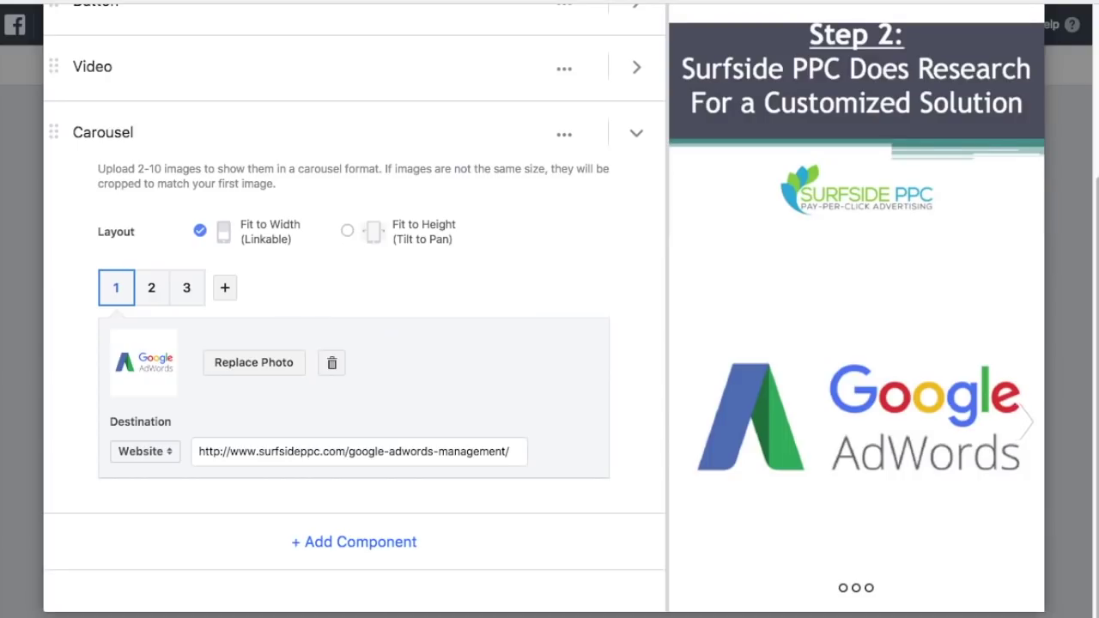
Step: Add a Text block component to the canvas and move it above the Carousel component
{"action": "left_click", "coordinate": [382, 542]}
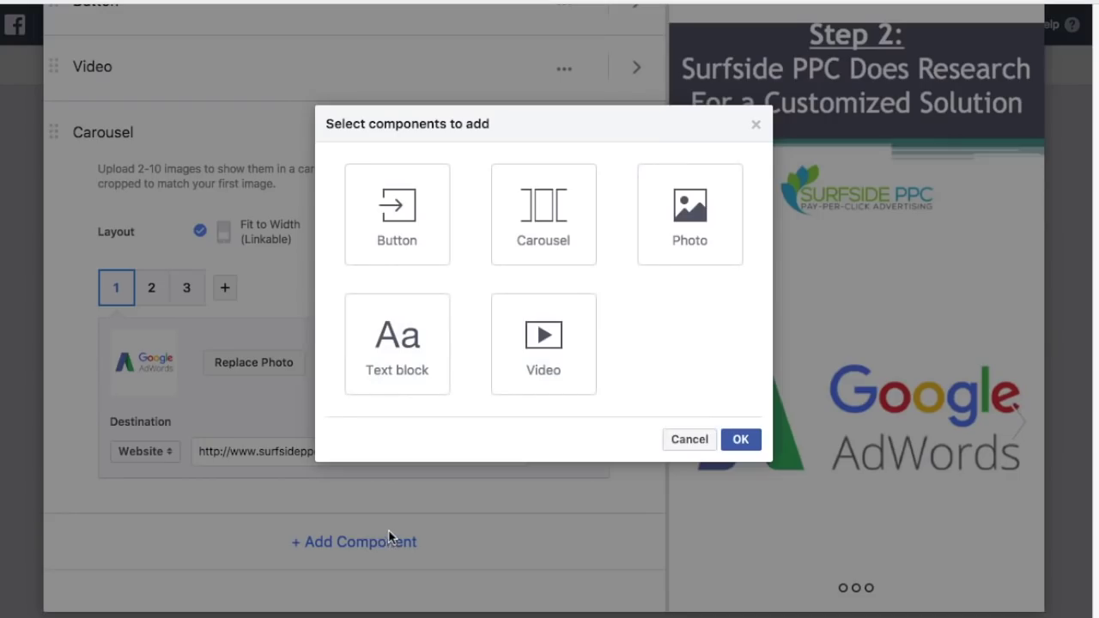
{"action": "left_click", "coordinate": [404, 359]}
{"action": "left_click", "coordinate": [739, 439]}
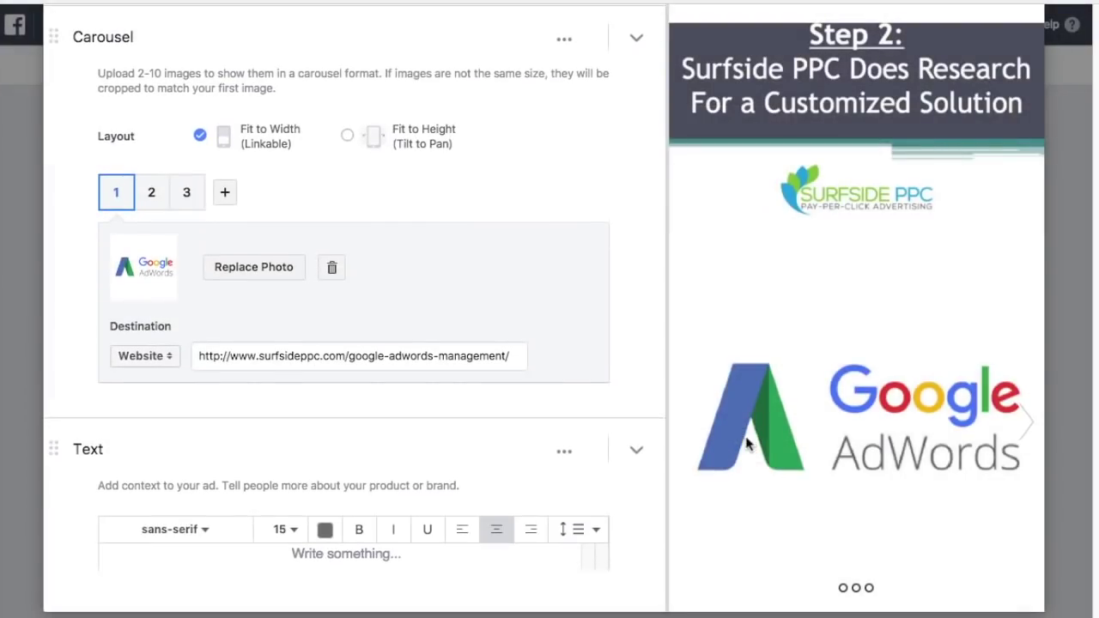
{"action": "left_click_drag", "start_coordinate": [51, 450], "coordinate": [61, 44]}
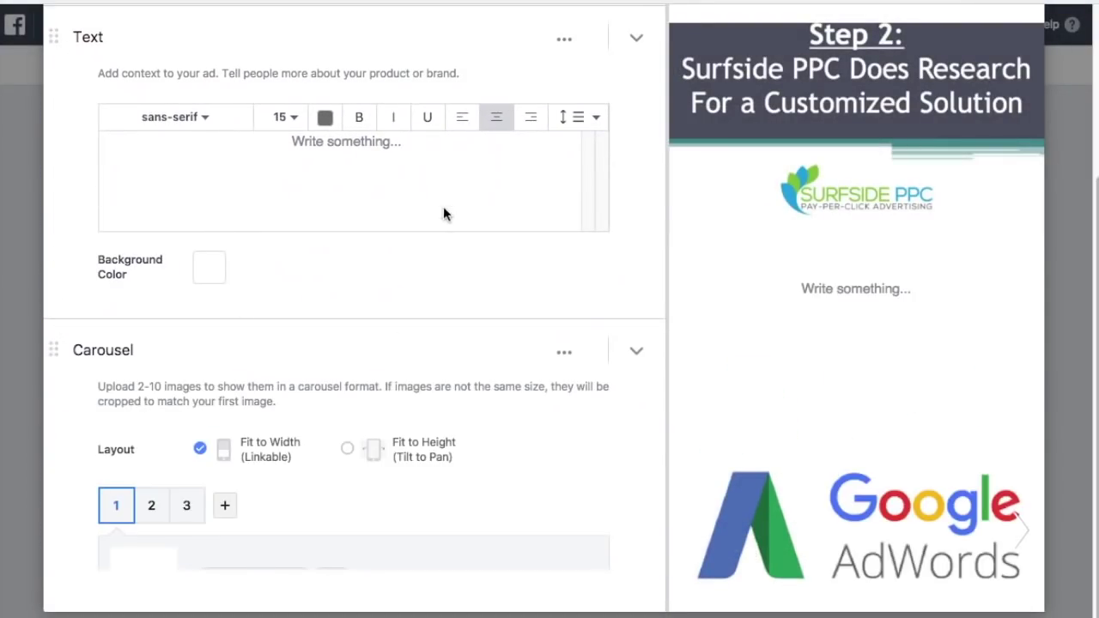
Step: Write the text block, saying Surfside PPC's experts manage and optimize Google AdWords, Bing Ads, and Facebook Ads campaigns and inviting readers to choose the service below
{"action": "left_click", "coordinate": [378, 173]}
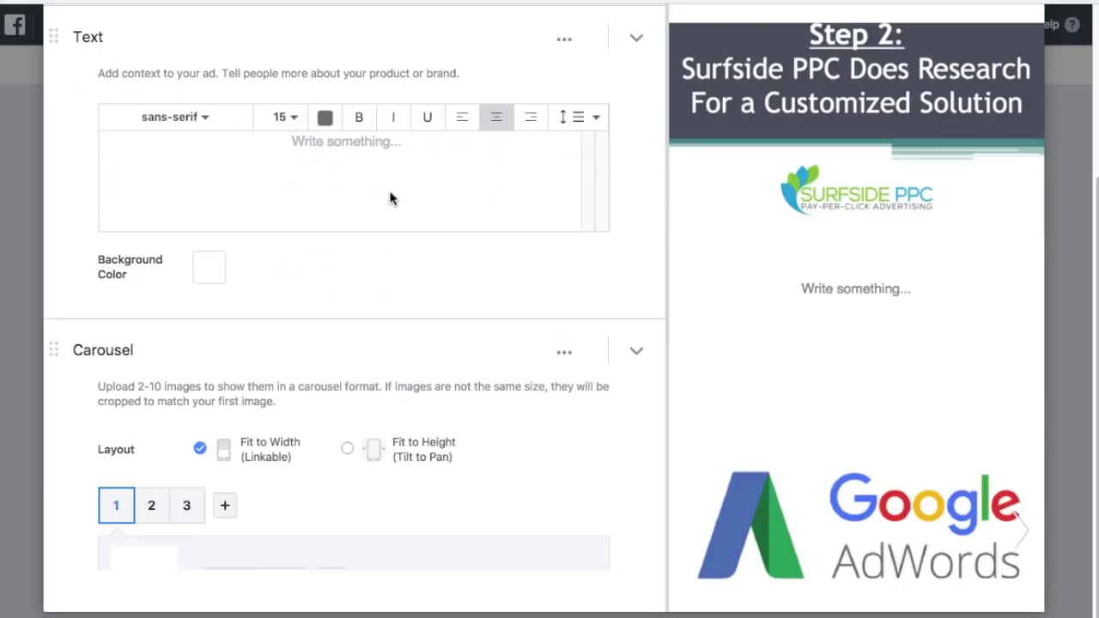
{"action": "type", "text": "Surfside PPC is a team of experts that can manage and optimize your Google AdWords, Bing Ads, and Facebook Ads campaigns. Choose the service below you are most interested in Surfside PPC Managing."}
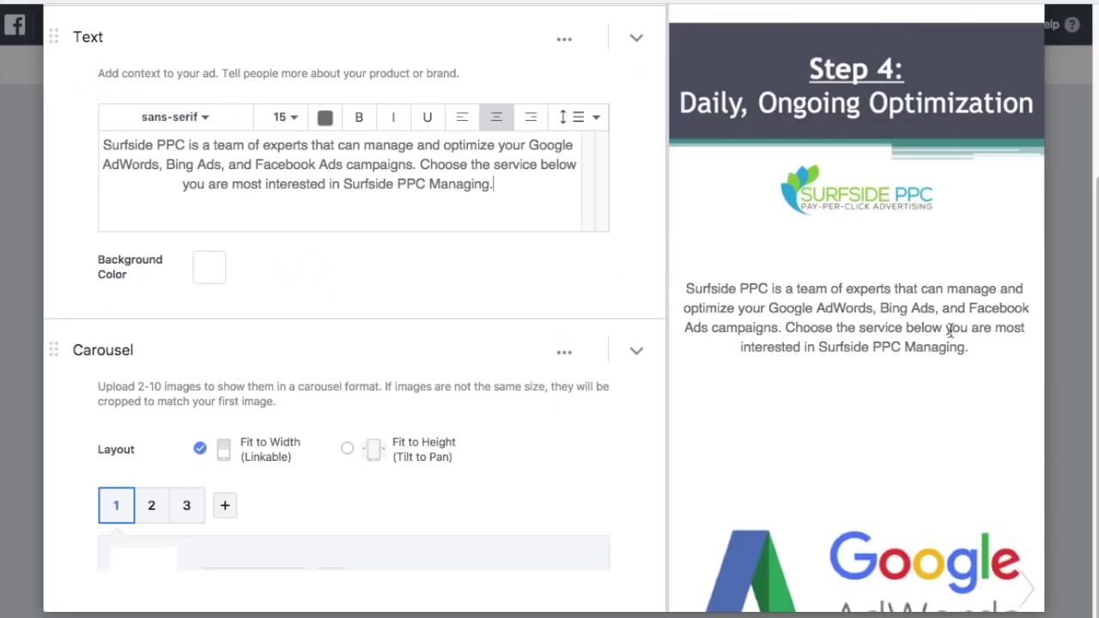
{"action": "scroll", "coordinate": [911, 313], "scroll_direction": "down", "scroll_amount": 3}
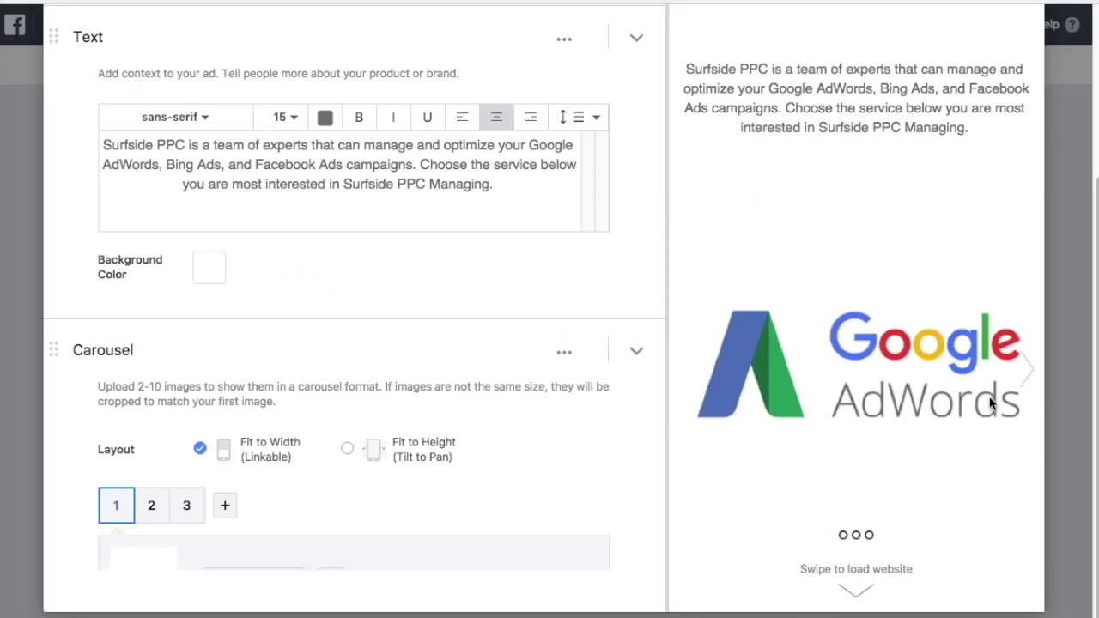
Step: Review the Bing ads, facebook and Google AdWords images of the carousel and their website destinations
{"action": "scroll", "coordinate": [330, 430], "scroll_direction": "down", "scroll_amount": 3}
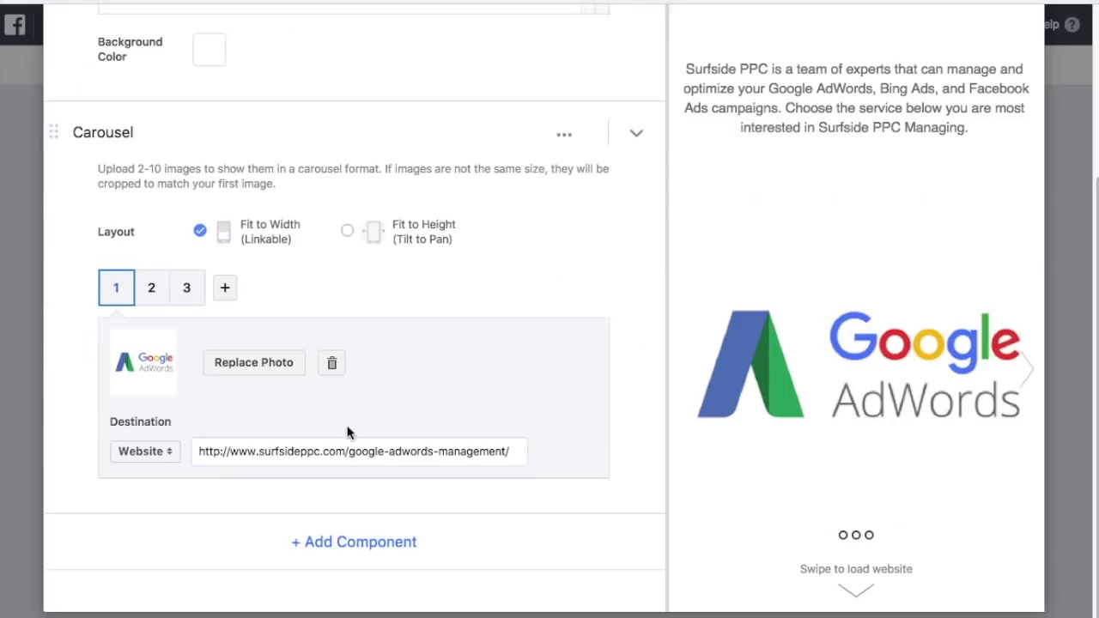
{"action": "left_click", "coordinate": [144, 289]}
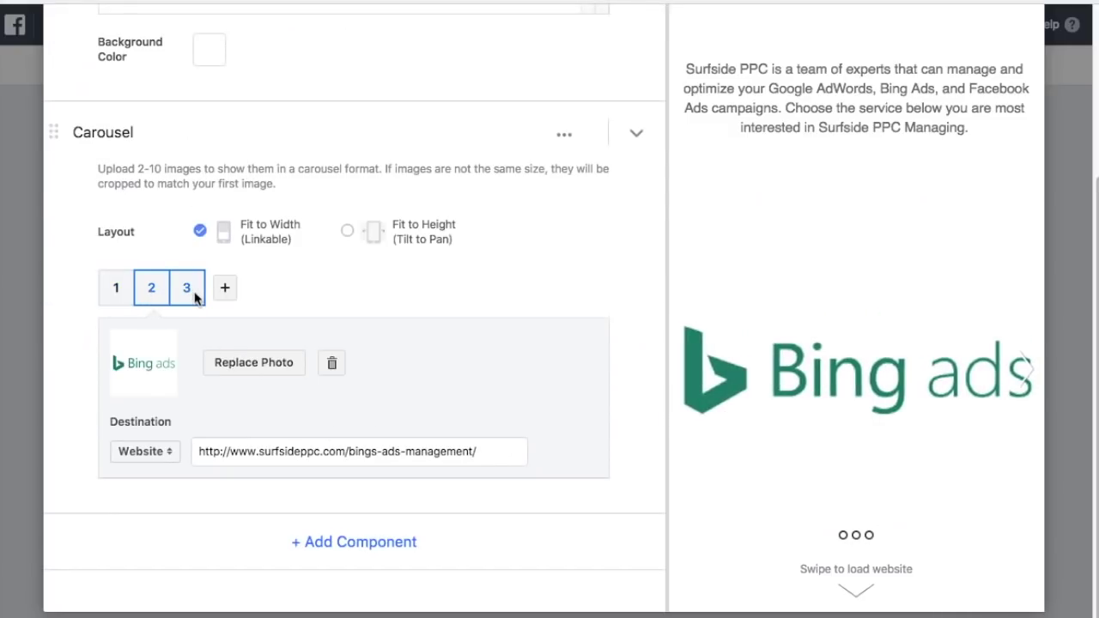
{"action": "left_click", "coordinate": [194, 294]}
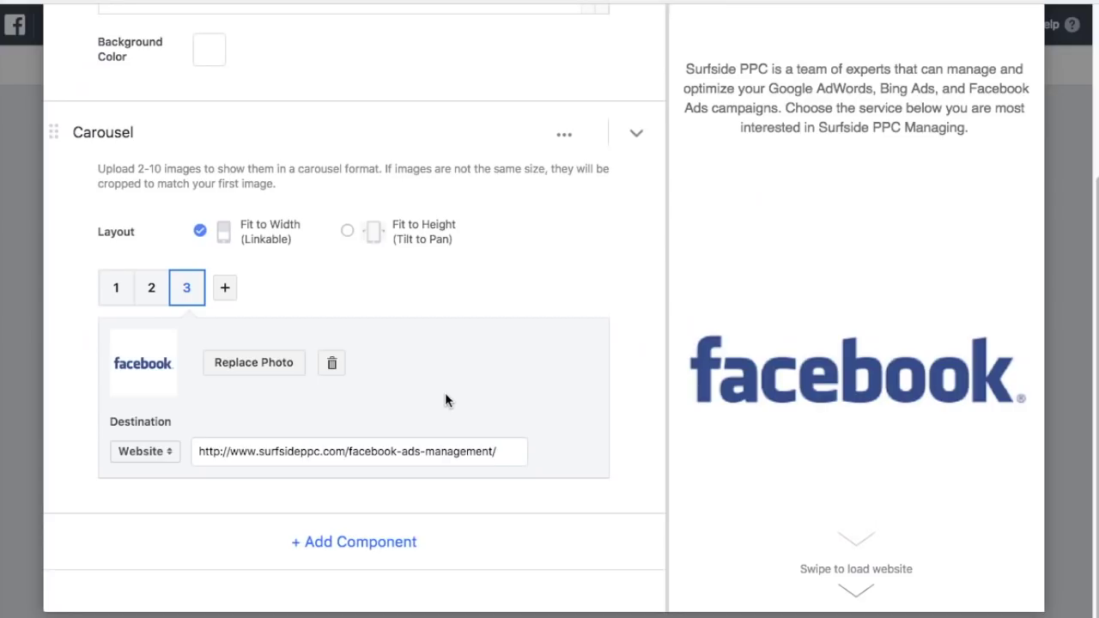
{"action": "left_click", "coordinate": [112, 287]}
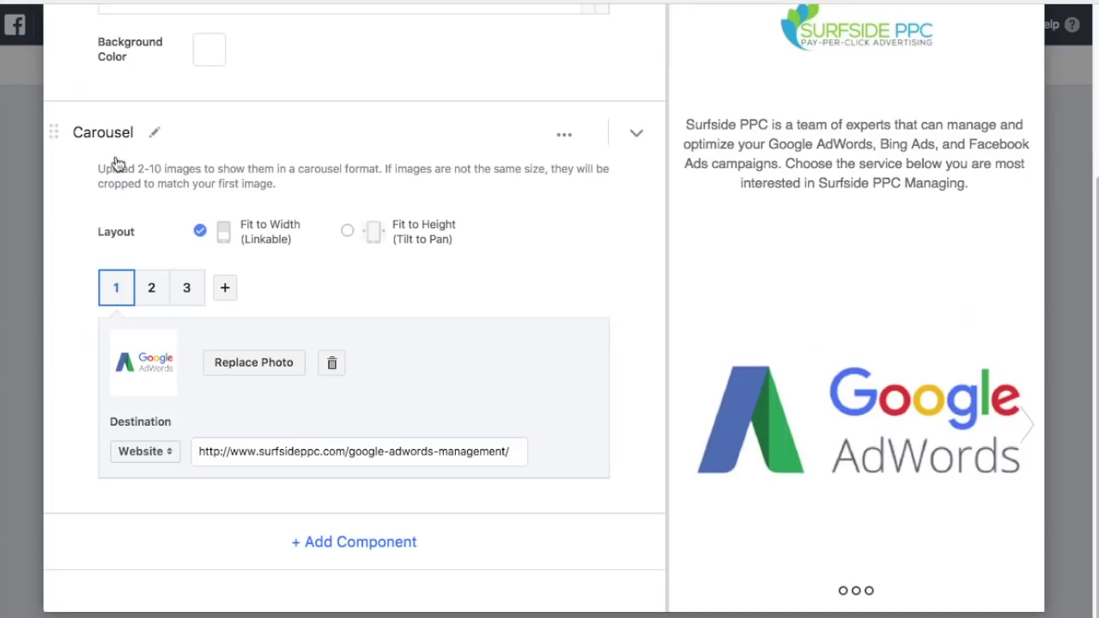
{"action": "left_click", "coordinate": [636, 133]}
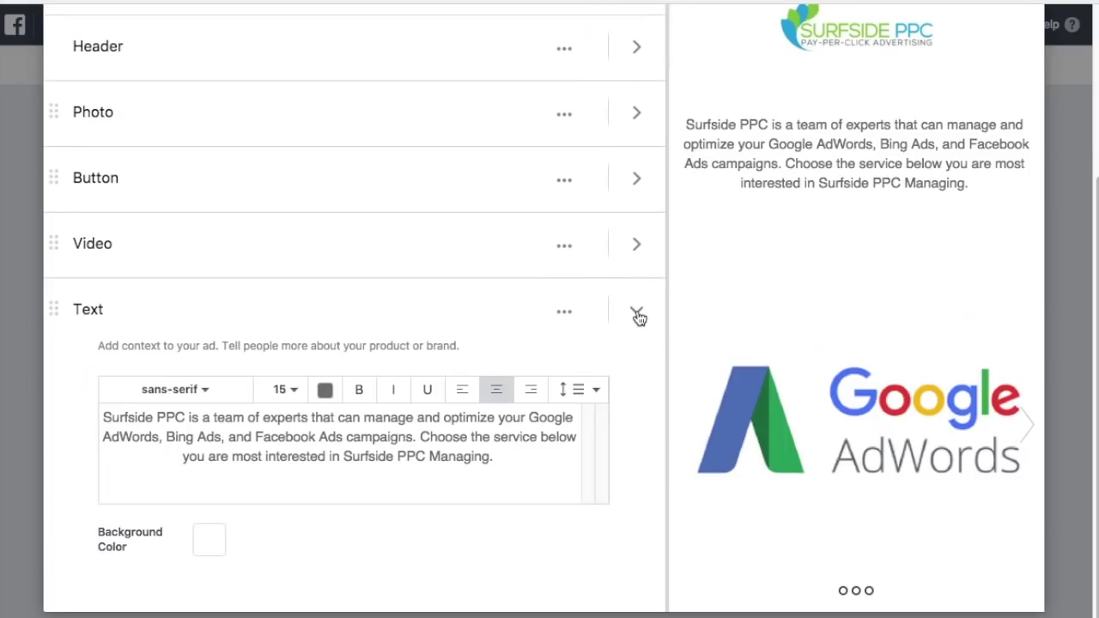
{"action": "left_click", "coordinate": [638, 314]}
{"action": "left_click", "coordinate": [386, 457]}
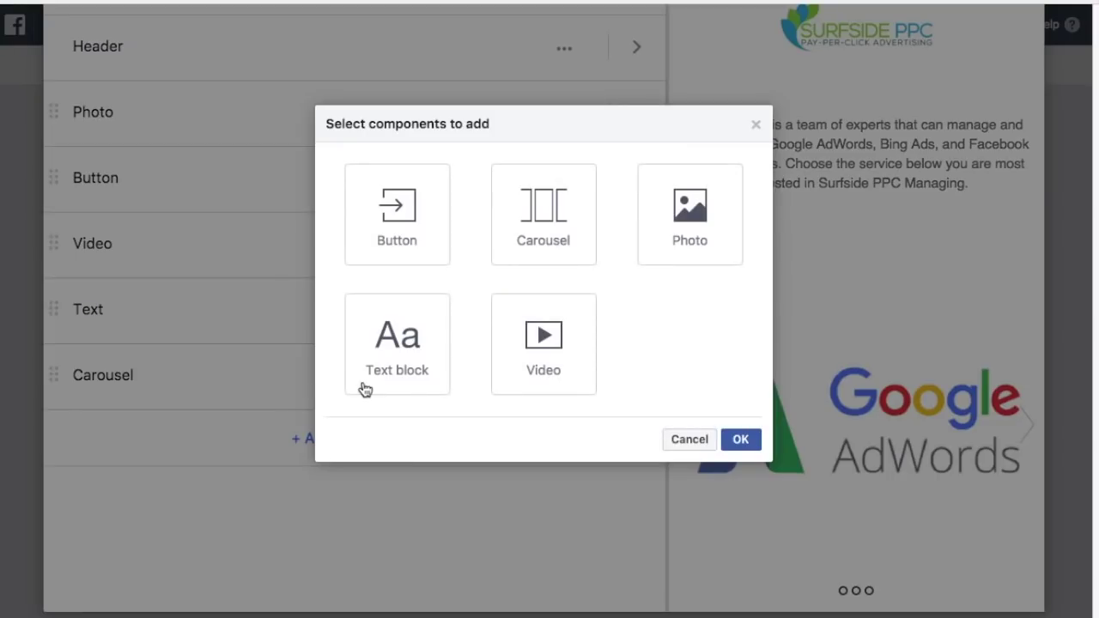
{"action": "left_click", "coordinate": [386, 206]}
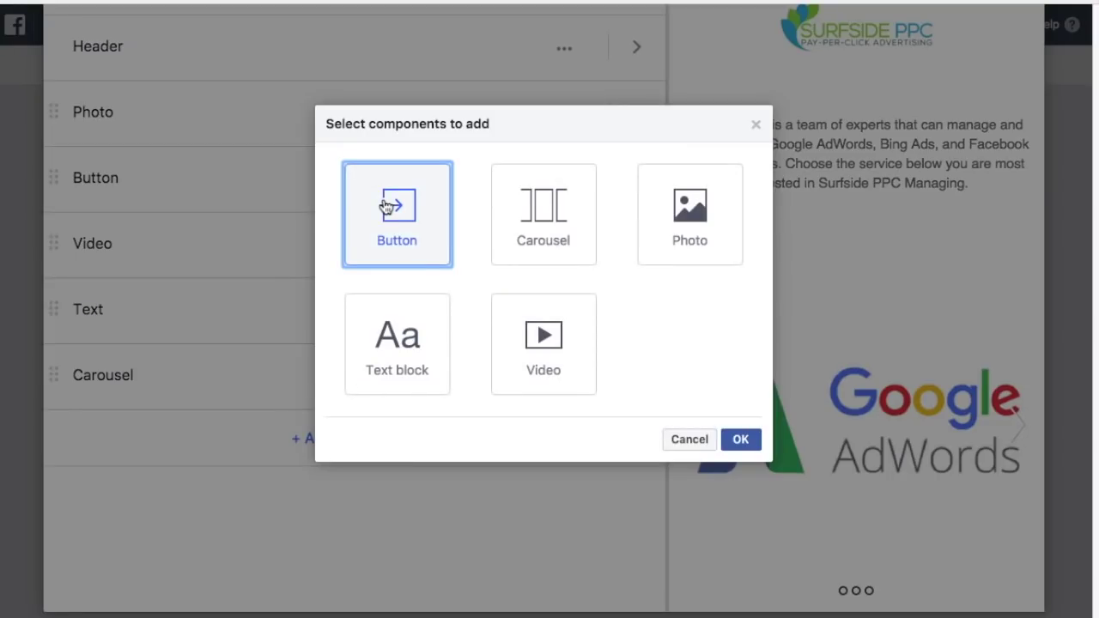
{"action": "left_click", "coordinate": [742, 440]}
{"action": "left_click", "coordinate": [370, 382]}
{"action": "type", "text": "htt"}
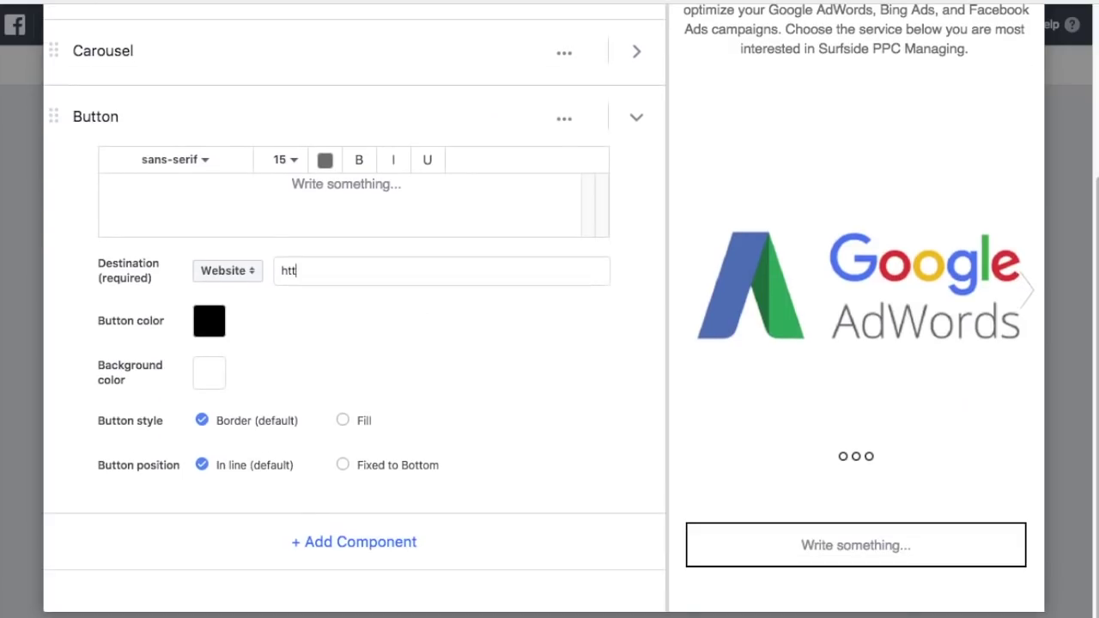
{"action": "type", "text": "p://www.surfsideppc.com/contact-us/"}
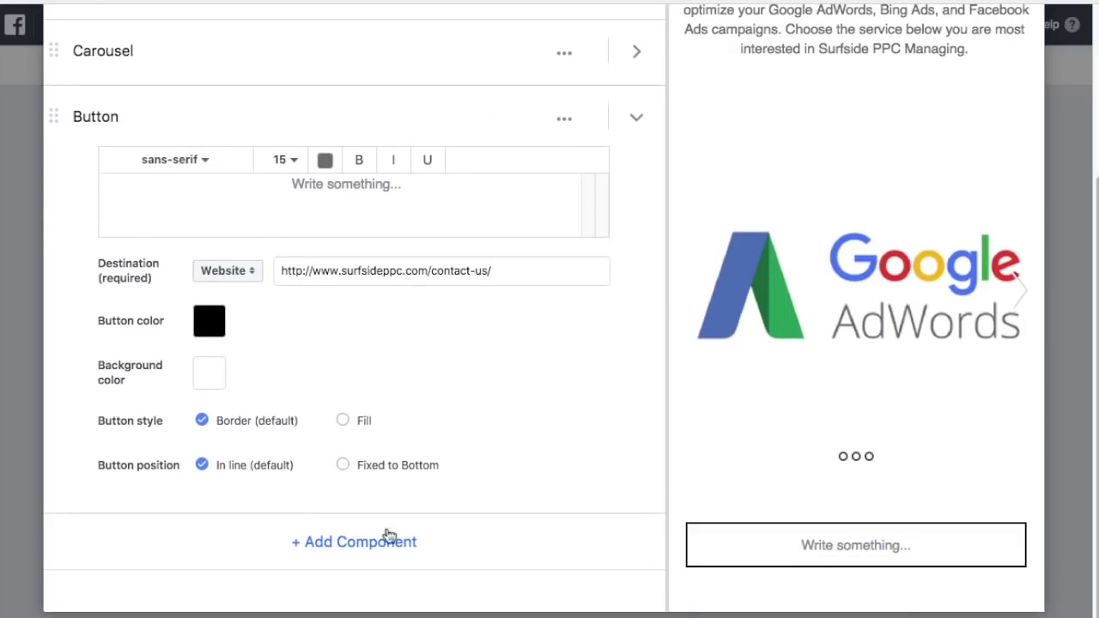
Step: Set the new button's position to Fixed to Bottom and label it "Contact Us"
{"action": "left_click", "coordinate": [343, 466]}
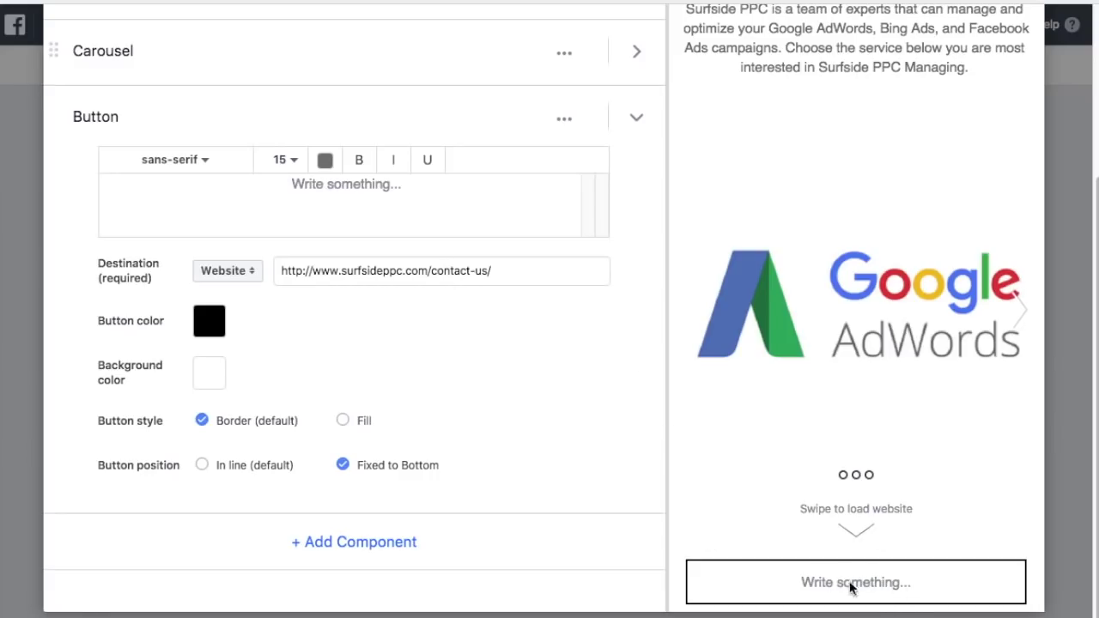
{"action": "left_click", "coordinate": [344, 178]}
{"action": "type", "text": "Co"}
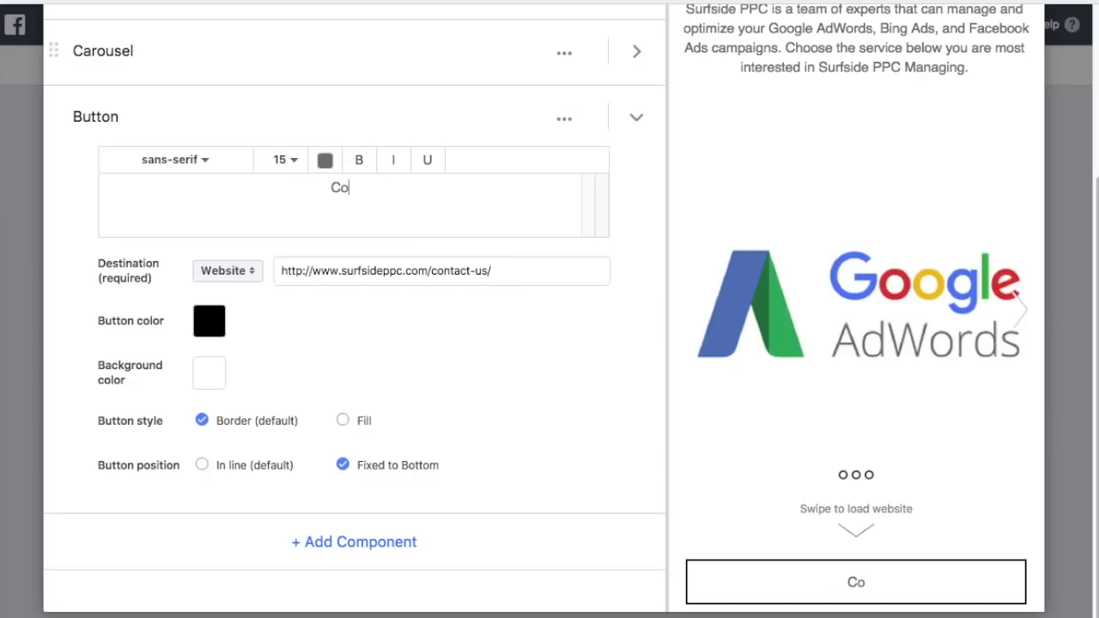
{"action": "type", "text": "ntact Us"}
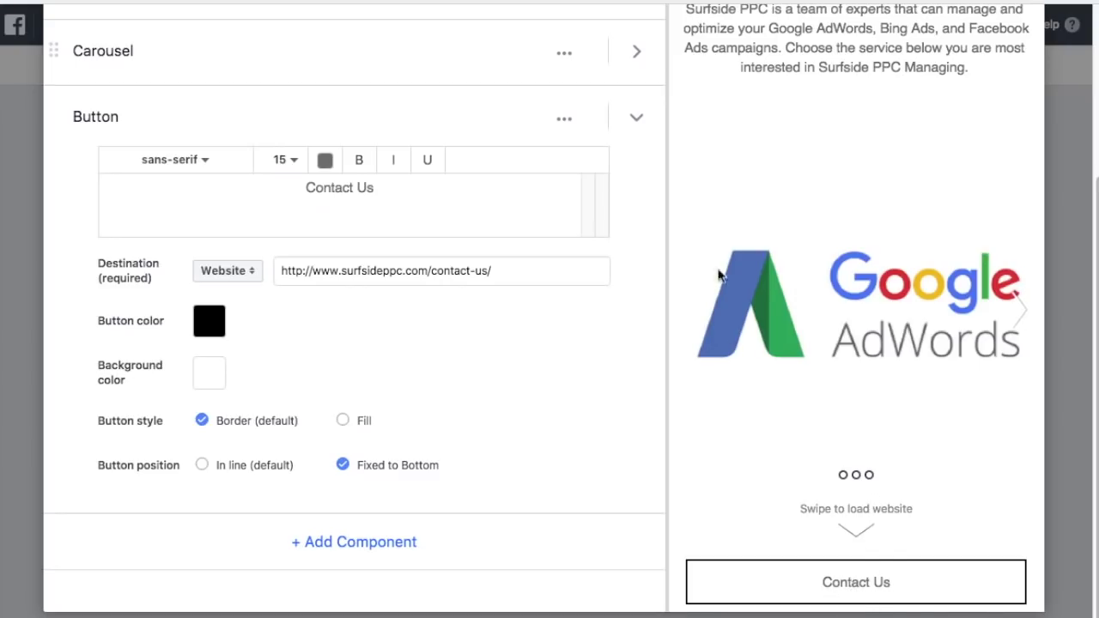
Step: Change the Contact Us button's color to the blue 2880b3
{"action": "left_click", "coordinate": [209, 325]}
{"action": "left_click", "coordinate": [455, 442]}
{"action": "left_click_drag", "start_coordinate": [455, 442], "coordinate": [453, 434]}
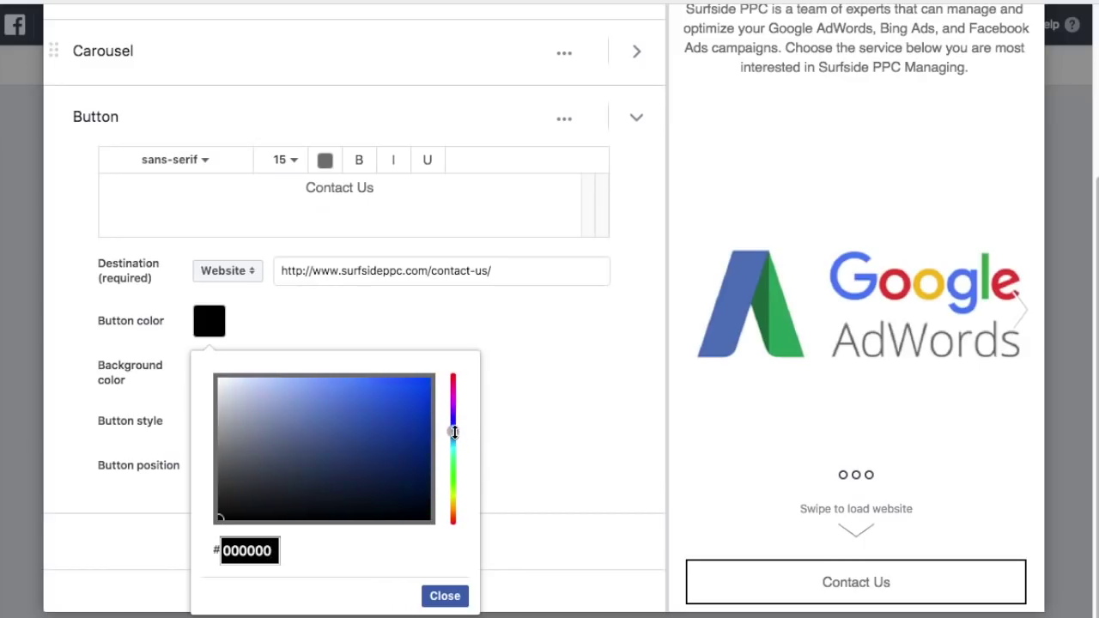
{"action": "left_click", "coordinate": [367, 430]}
{"action": "left_click_drag", "start_coordinate": [367, 429], "coordinate": [364, 430]}
{"action": "left_click_drag", "start_coordinate": [453, 435], "coordinate": [452, 439]}
{"action": "left_click", "coordinate": [383, 432]}
{"action": "left_click_drag", "start_coordinate": [382, 432], "coordinate": [384, 419]}
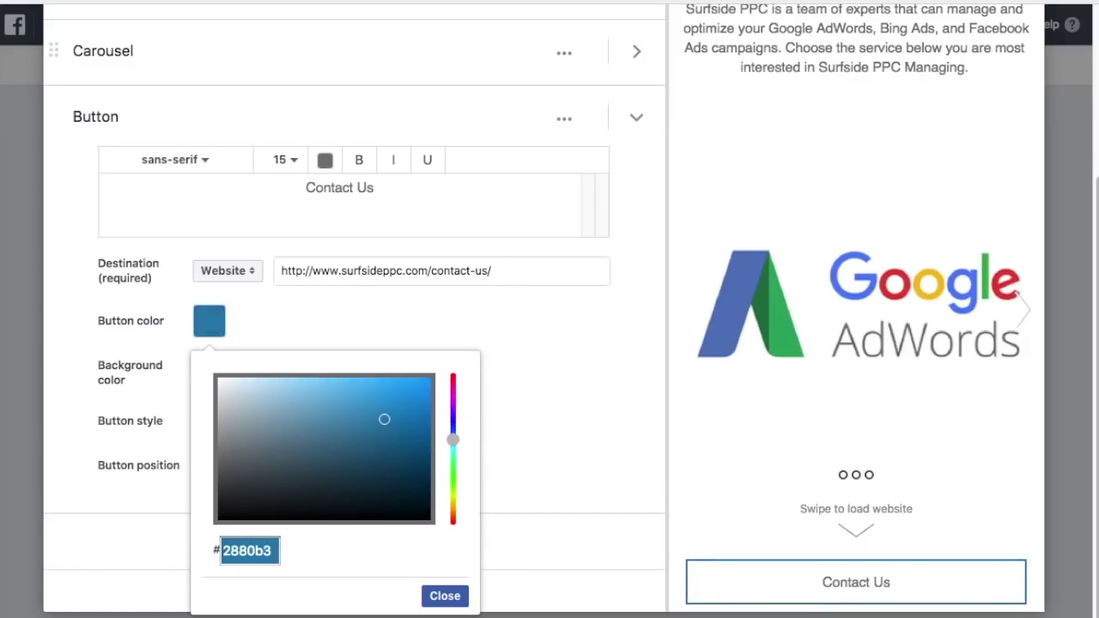
{"action": "left_click", "coordinate": [539, 398]}
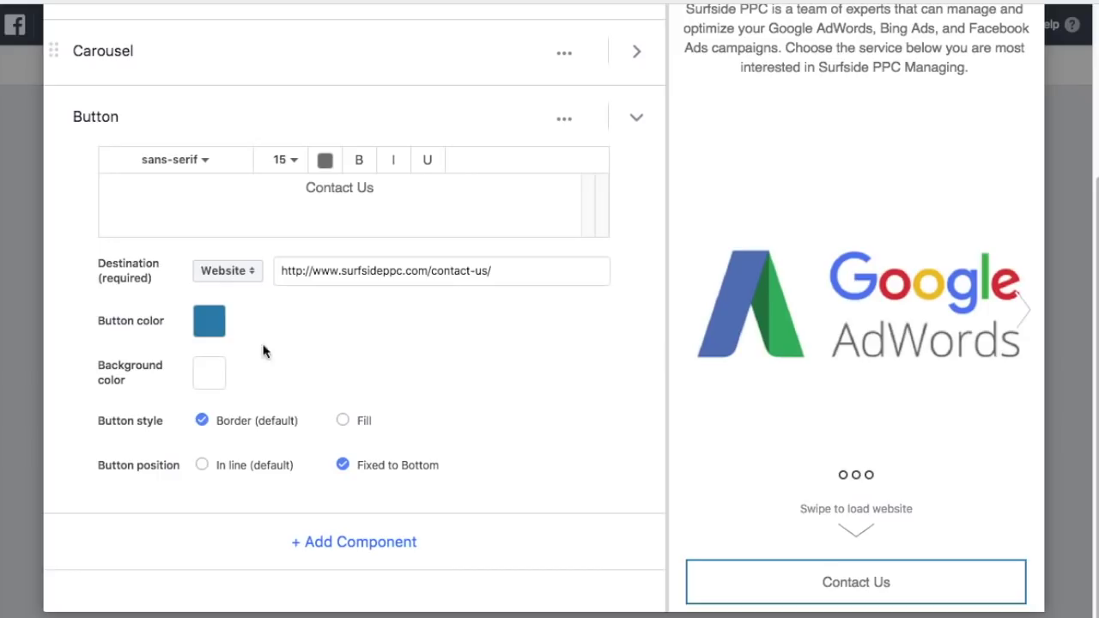
Step: Set the Contact Us button's style to Fill and its text color to the near-white fffefe
{"action": "left_click", "coordinate": [343, 420]}
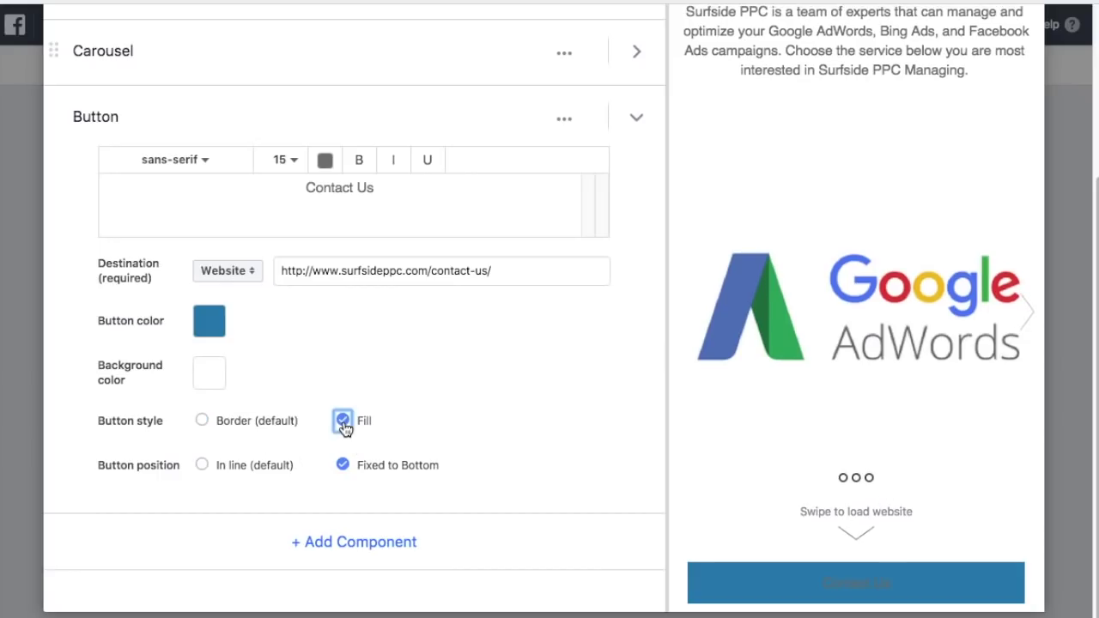
{"action": "left_click", "coordinate": [325, 160]}
{"action": "left_click_drag", "start_coordinate": [340, 250], "coordinate": [350, 229]}
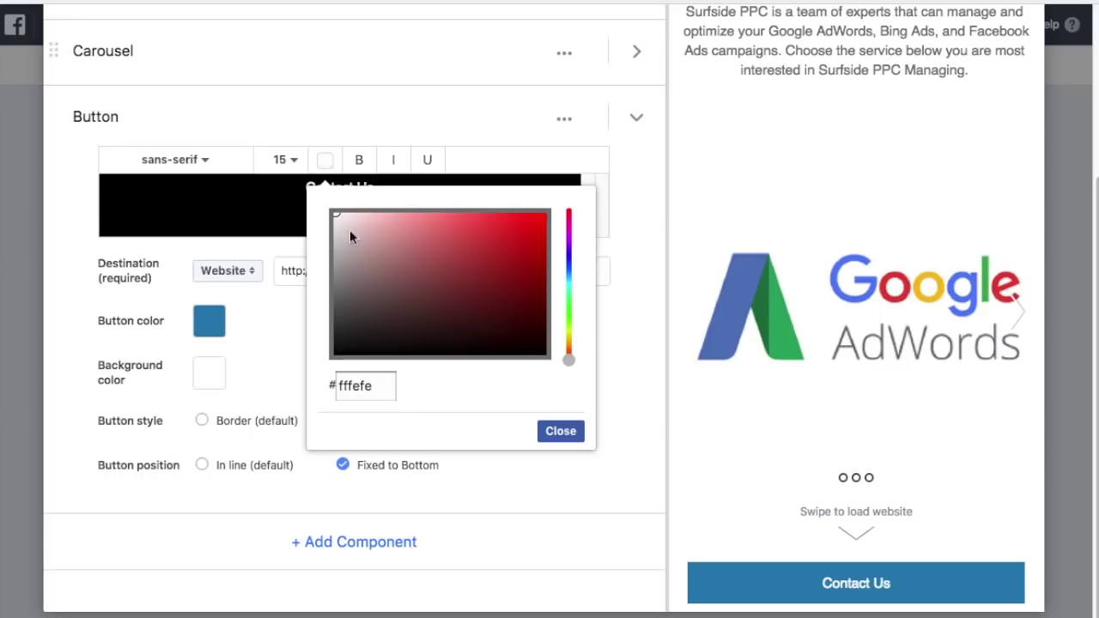
{"action": "left_click", "coordinate": [565, 432]}
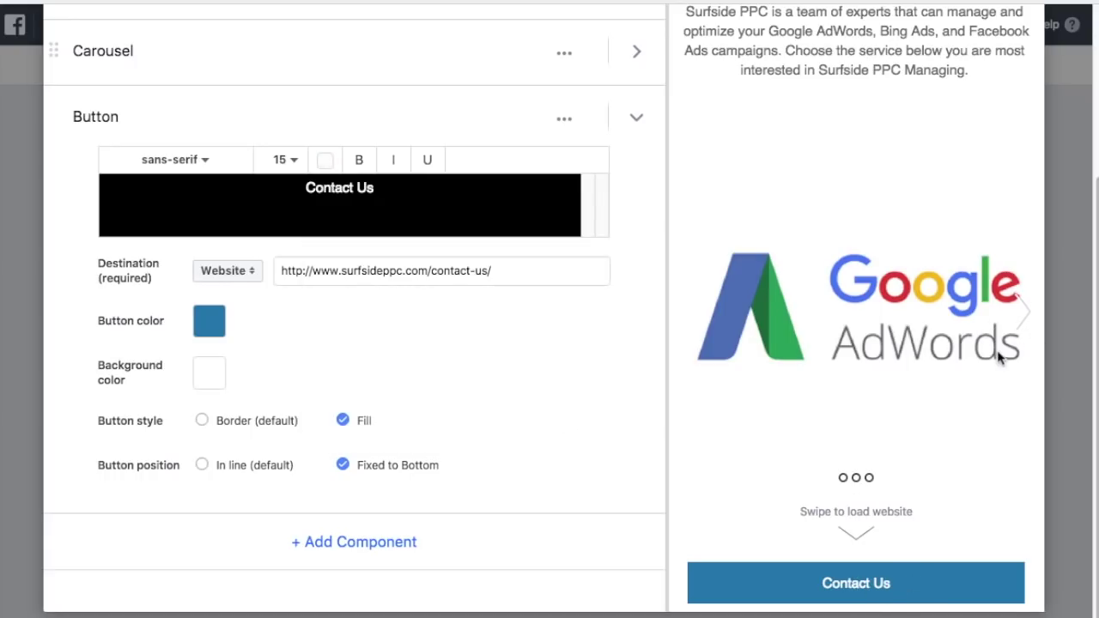
Step: Examine the carousel images and the whole canvas preview up to the header, and collapse the Contact Us button component to check the component list
{"action": "left_click", "coordinate": [856, 478]}
{"action": "left_click", "coordinate": [869, 478]}
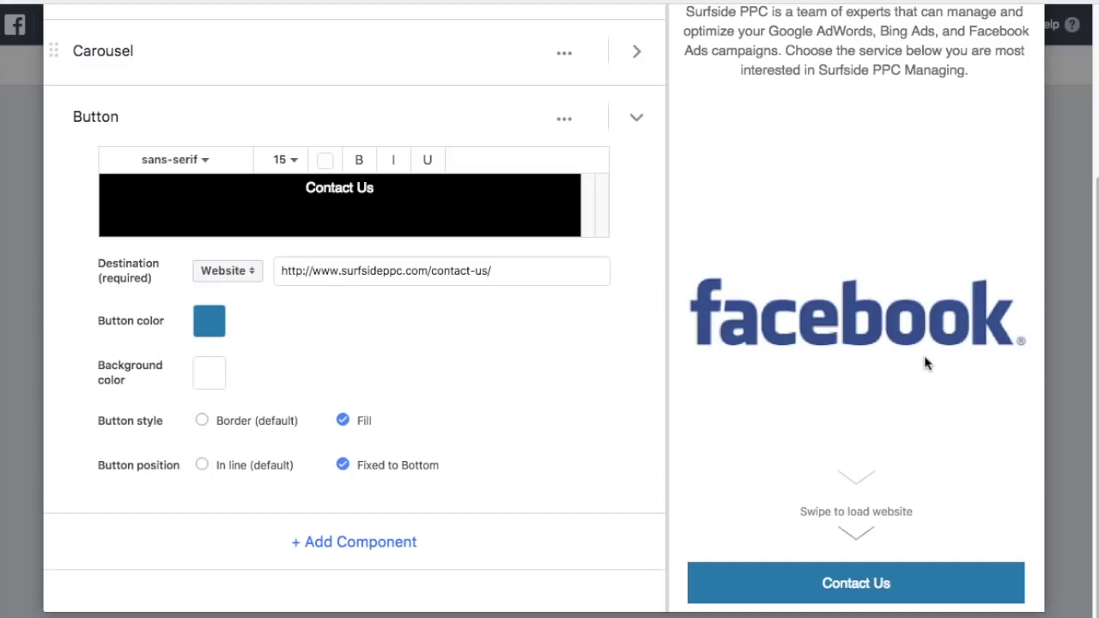
{"action": "left_click_drag", "start_coordinate": [925, 363], "coordinate": [908, 326]}
{"action": "scroll", "coordinate": [898, 404], "scroll_direction": "down", "scroll_amount": 3}
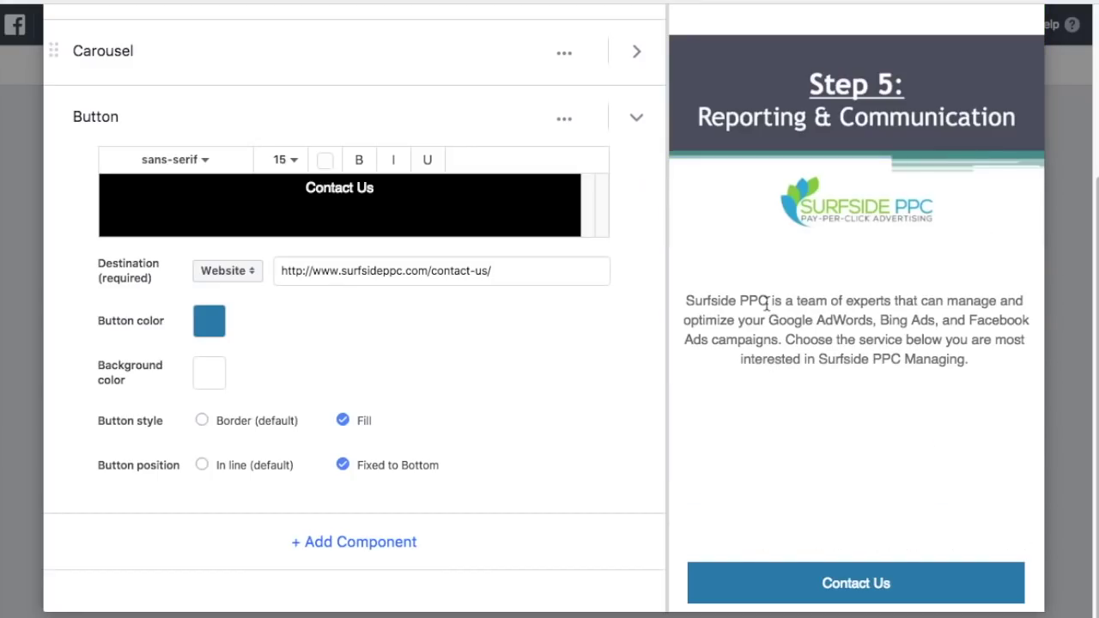
{"action": "scroll", "coordinate": [859, 344], "scroll_direction": "up", "scroll_amount": 1}
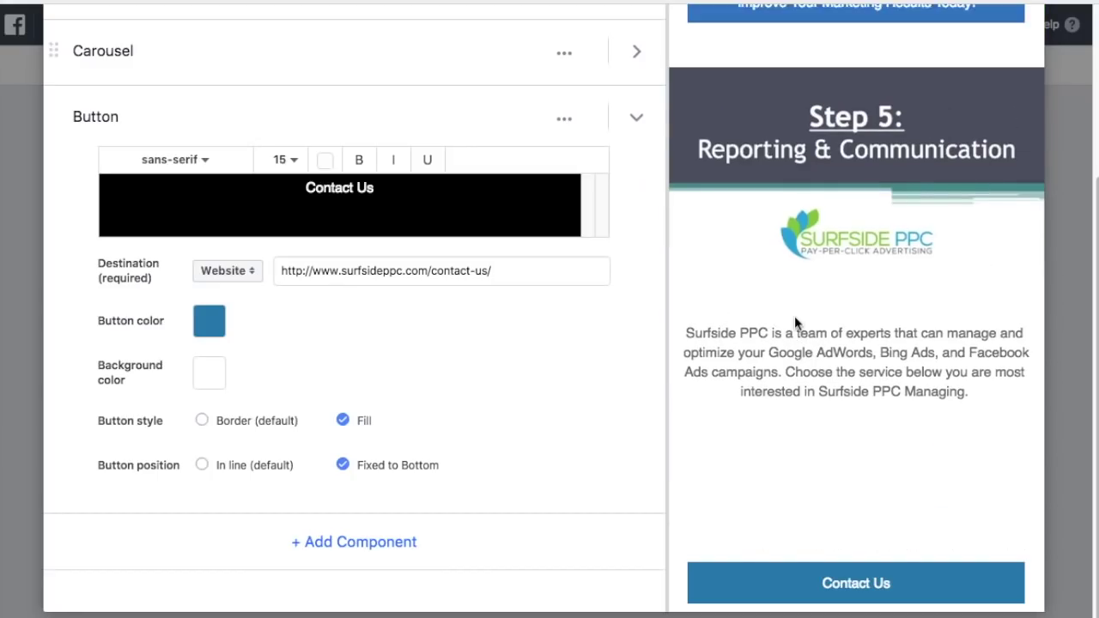
{"action": "scroll", "coordinate": [794, 388], "scroll_direction": "up", "scroll_amount": 2}
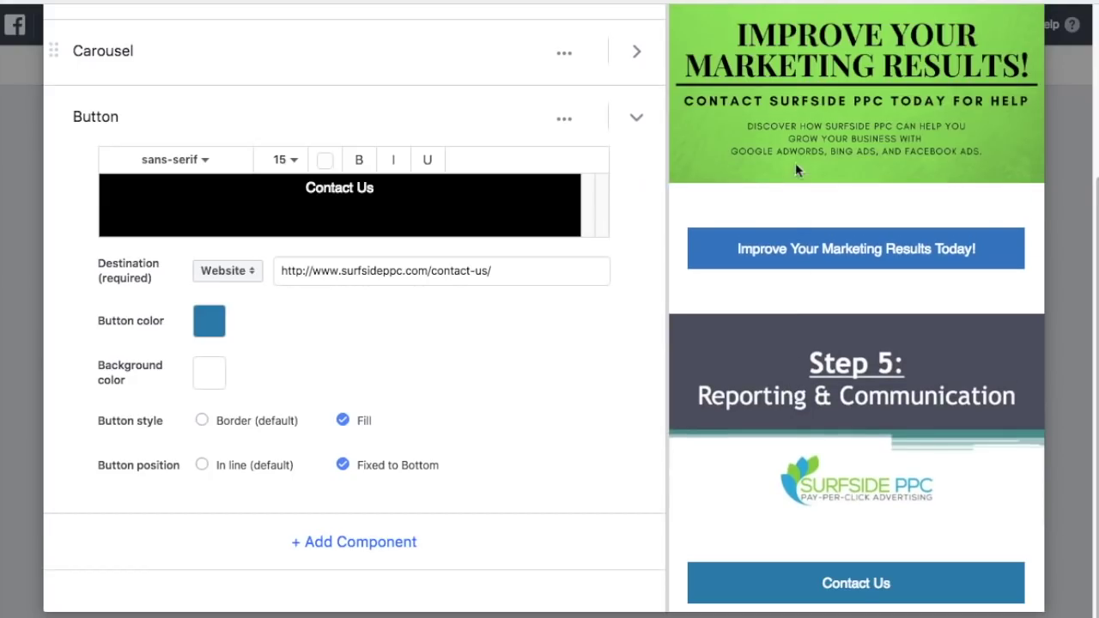
{"action": "scroll", "coordinate": [831, 236], "scroll_direction": "down", "scroll_amount": 5}
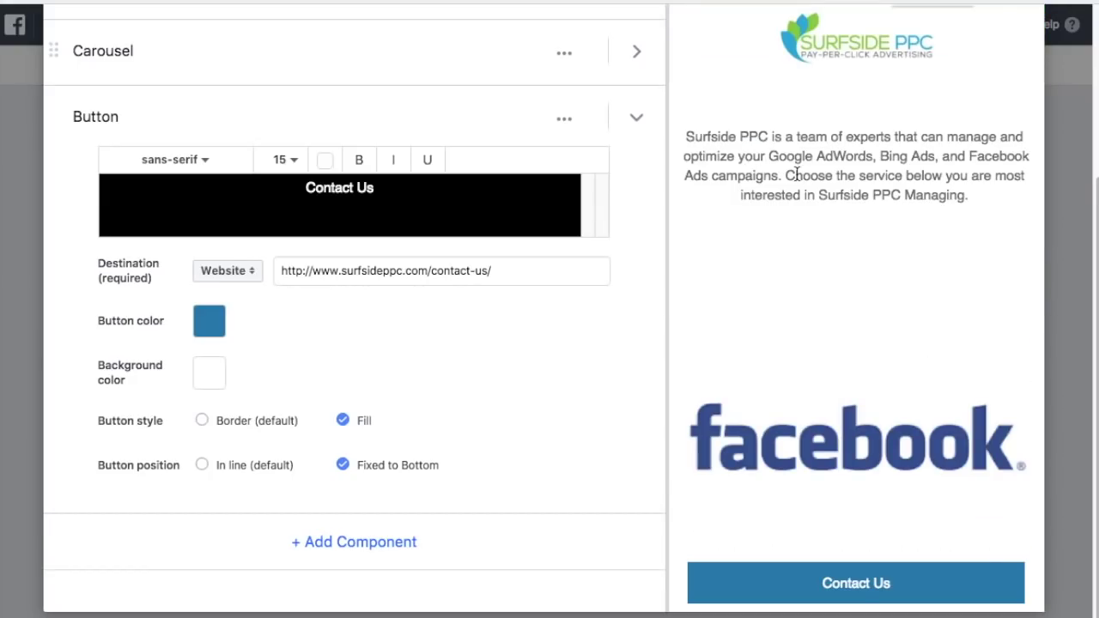
{"action": "scroll", "coordinate": [864, 219], "scroll_direction": "up", "scroll_amount": 4}
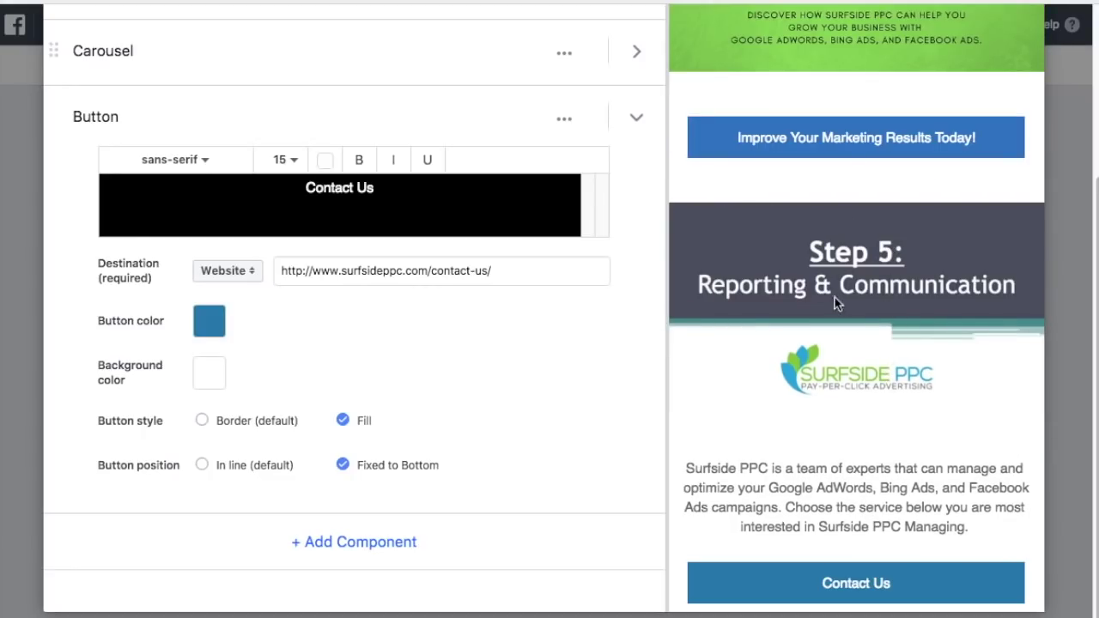
{"action": "scroll", "coordinate": [861, 254], "scroll_direction": "up", "scroll_amount": 1}
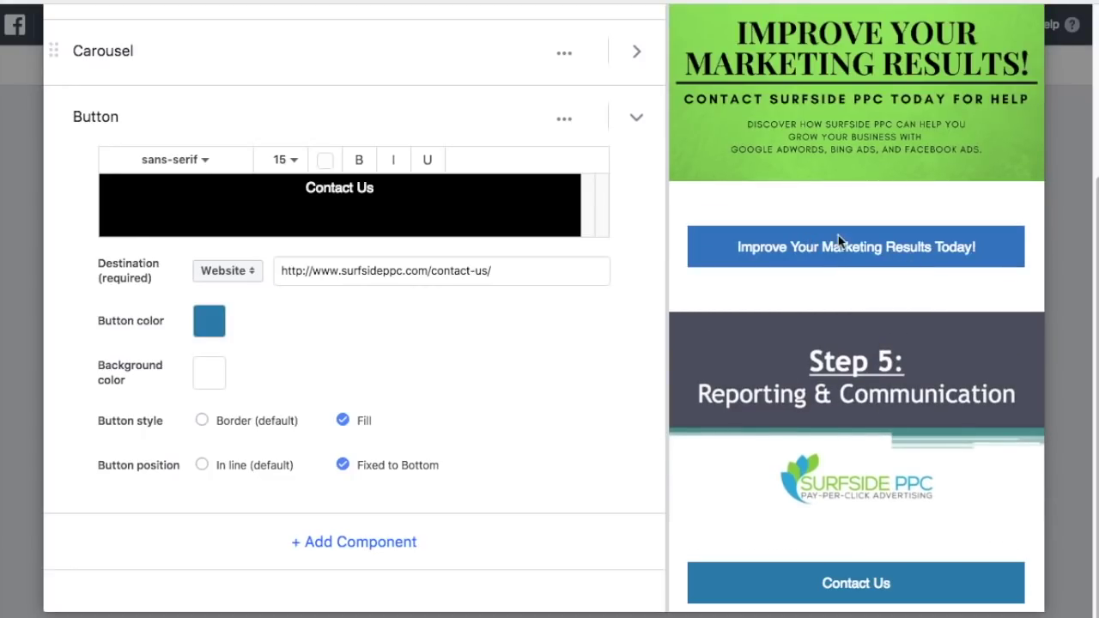
{"action": "scroll", "coordinate": [850, 247], "scroll_direction": "up", "scroll_amount": 3}
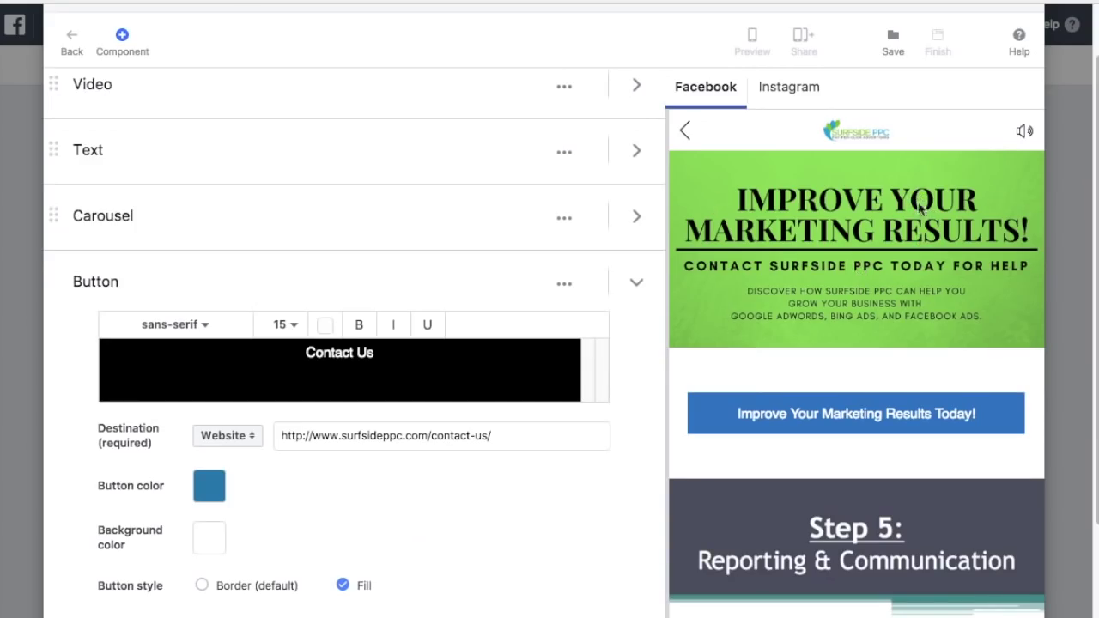
{"action": "left_click", "coordinate": [637, 281]}
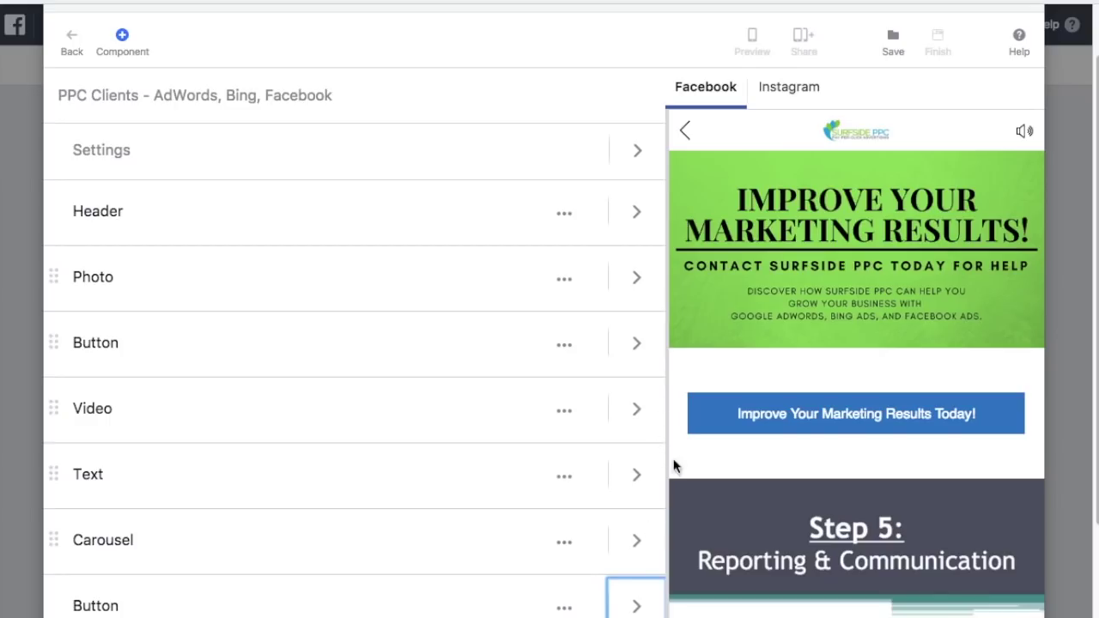
{"action": "scroll", "coordinate": [601, 436], "scroll_direction": "down", "scroll_amount": 3}
{"action": "scroll", "coordinate": [861, 385], "scroll_direction": "down", "scroll_amount": 5}
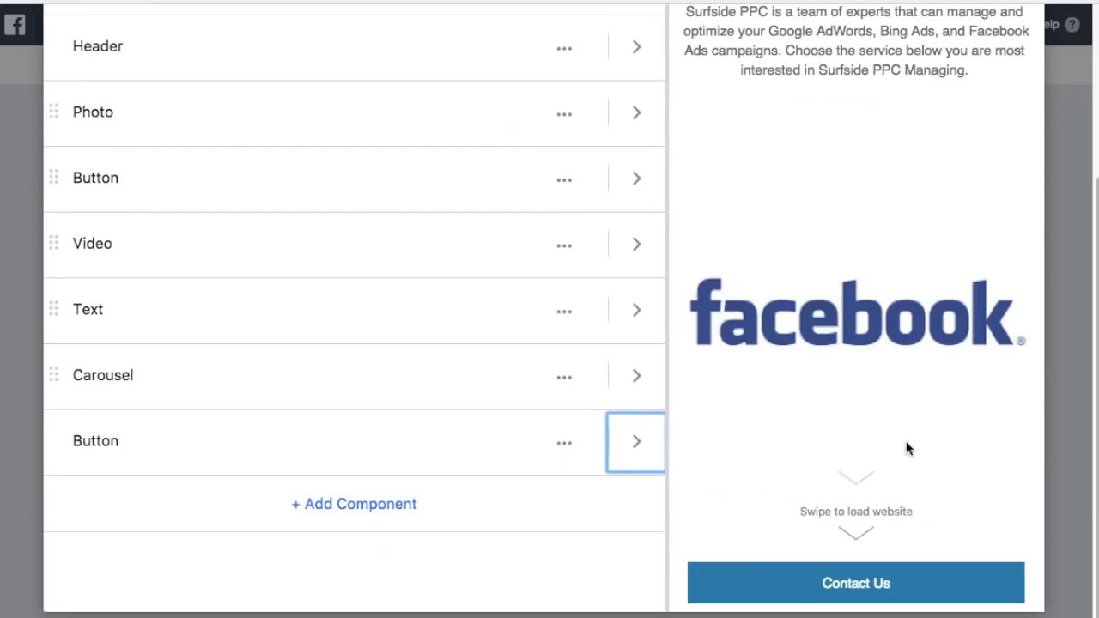
{"action": "scroll", "coordinate": [911, 425], "scroll_direction": "up", "scroll_amount": 5}
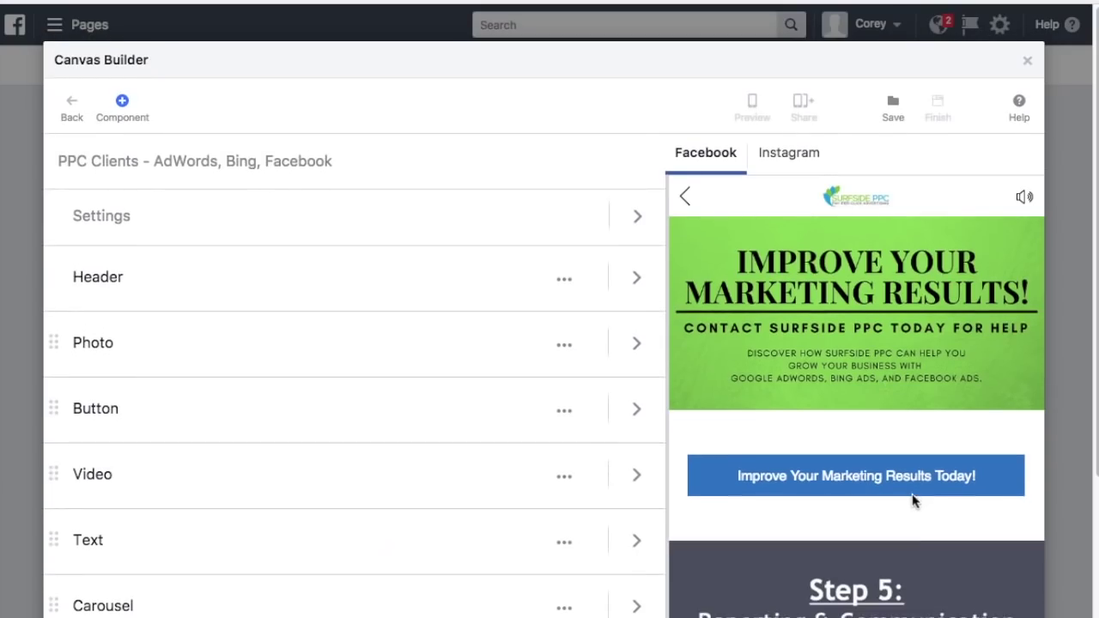
Step: Check the canvas preview down to the Contact Us button and save the canvas
{"action": "scroll", "coordinate": [914, 484], "scroll_direction": "down", "scroll_amount": 6}
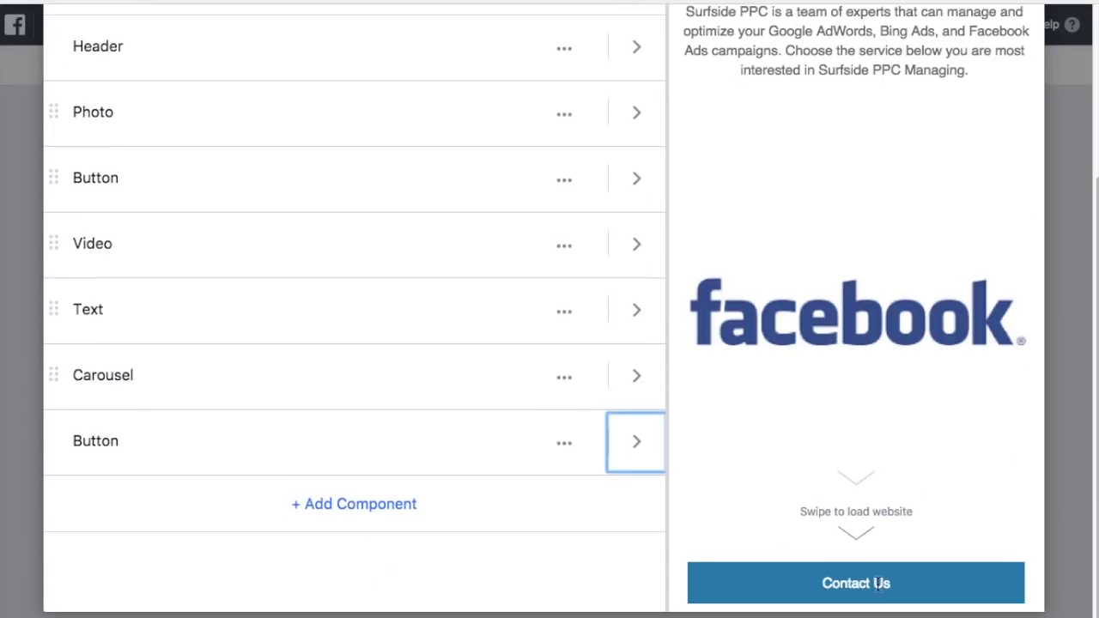
{"action": "scroll", "coordinate": [881, 525], "scroll_direction": "up", "scroll_amount": 10}
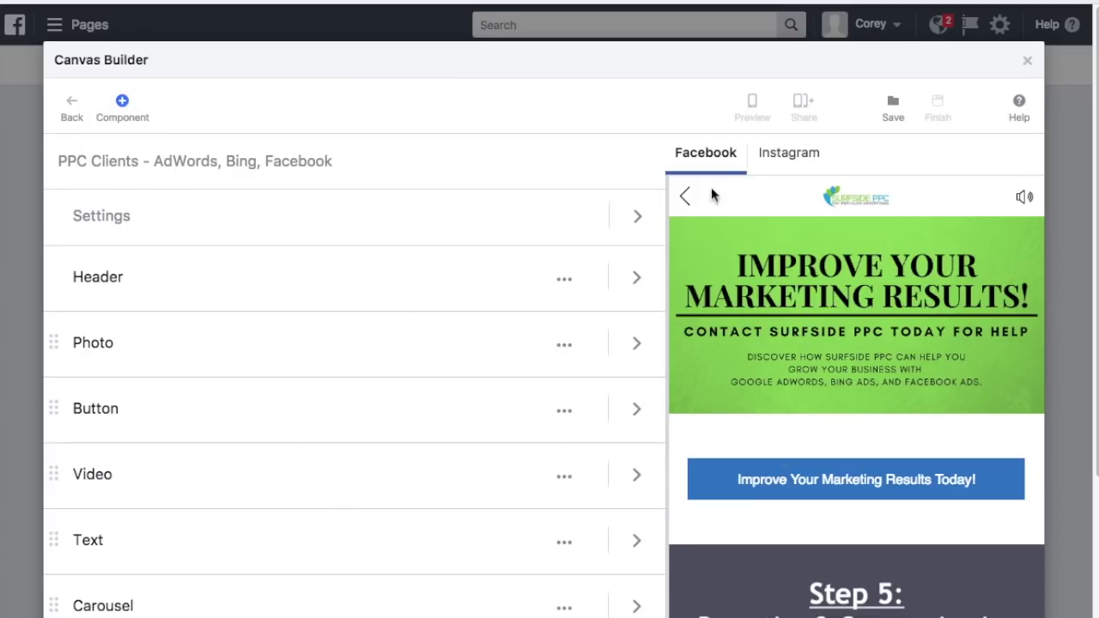
{"action": "left_click", "coordinate": [897, 105]}
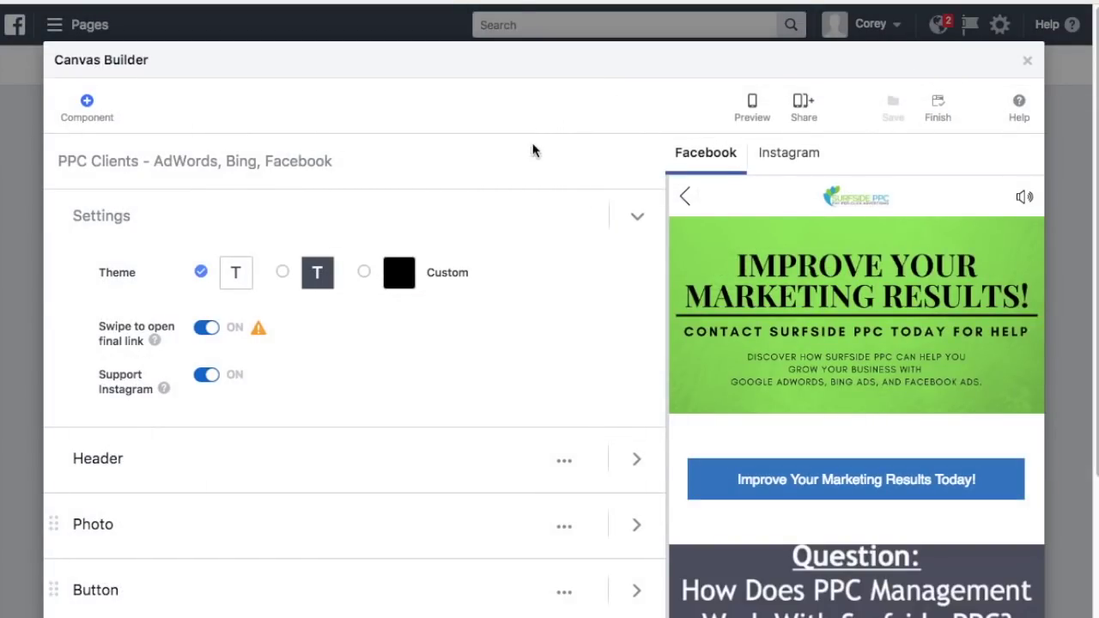
Step: Finish the PPC Clients - AdWords, Bing, Facebook canvas and copy its URL
{"action": "scroll", "coordinate": [838, 258], "scroll_direction": "down", "scroll_amount": 10}
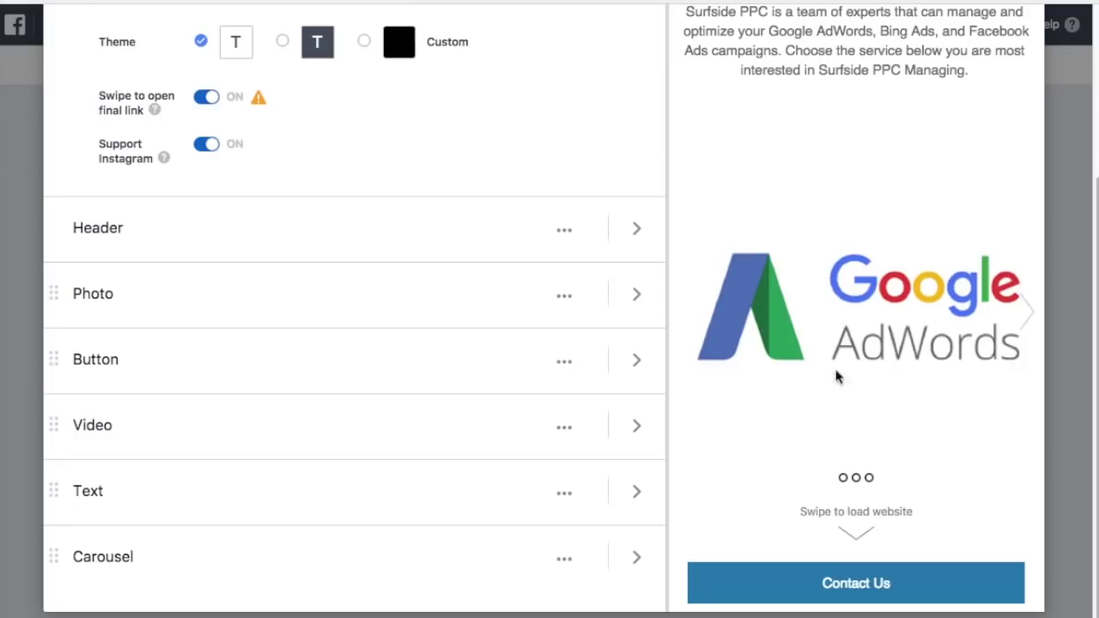
{"action": "scroll", "coordinate": [842, 393], "scroll_direction": "up", "scroll_amount": 10}
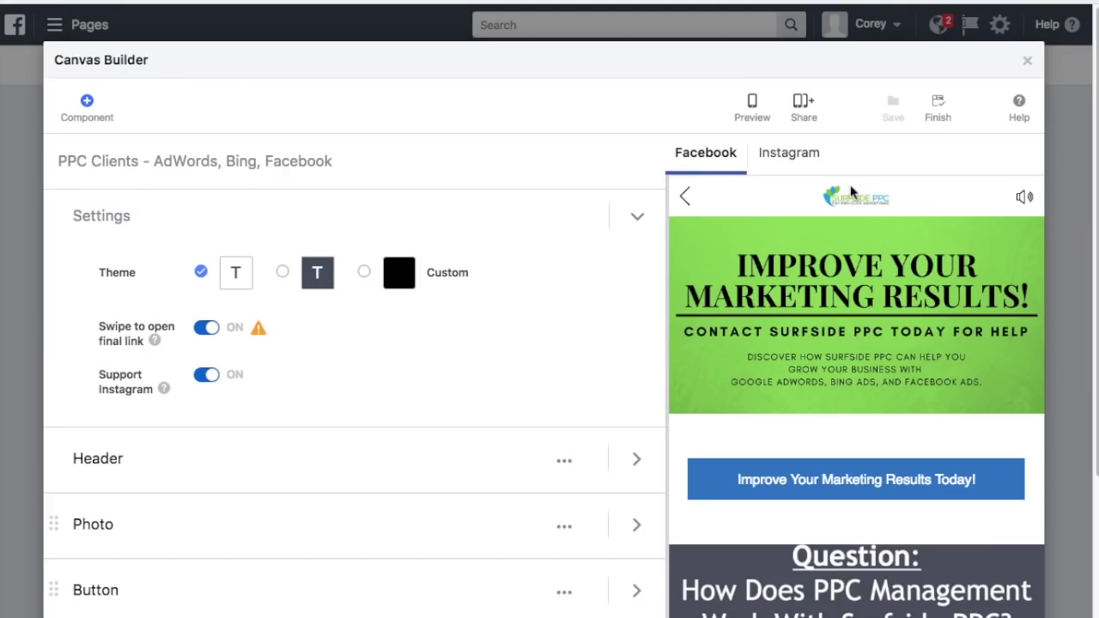
{"action": "left_click", "coordinate": [939, 110]}
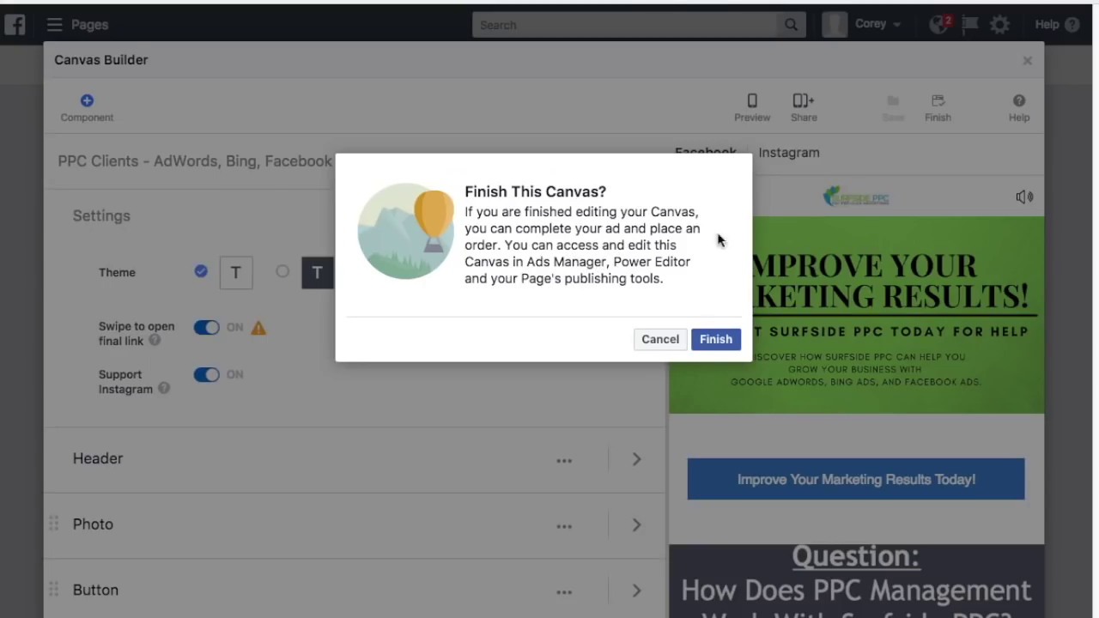
{"action": "left_click", "coordinate": [720, 341]}
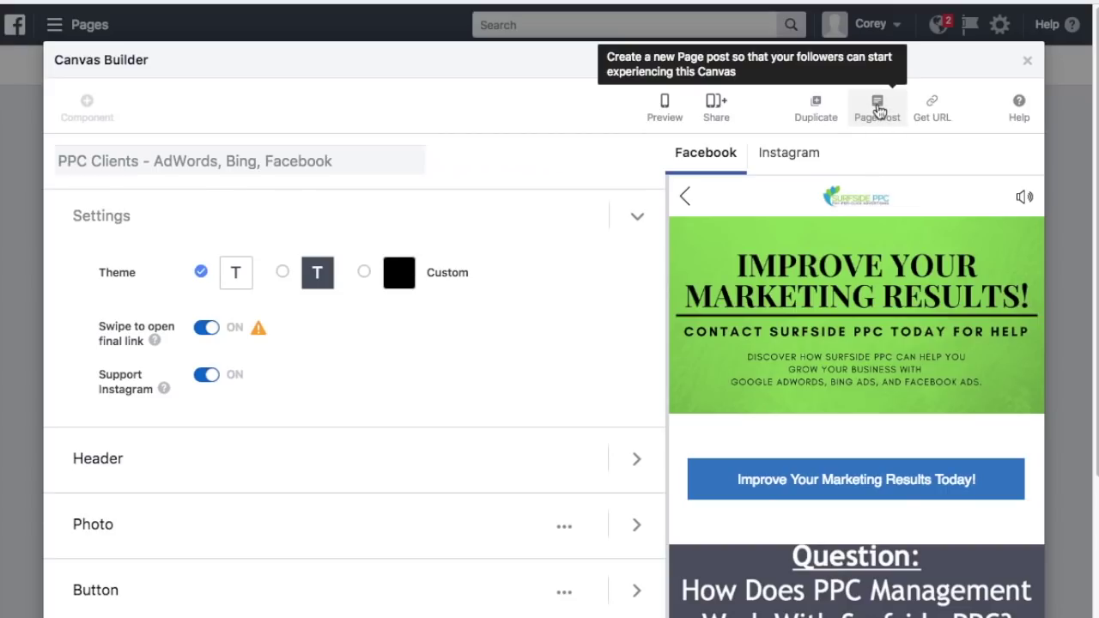
{"action": "left_click", "coordinate": [937, 109]}
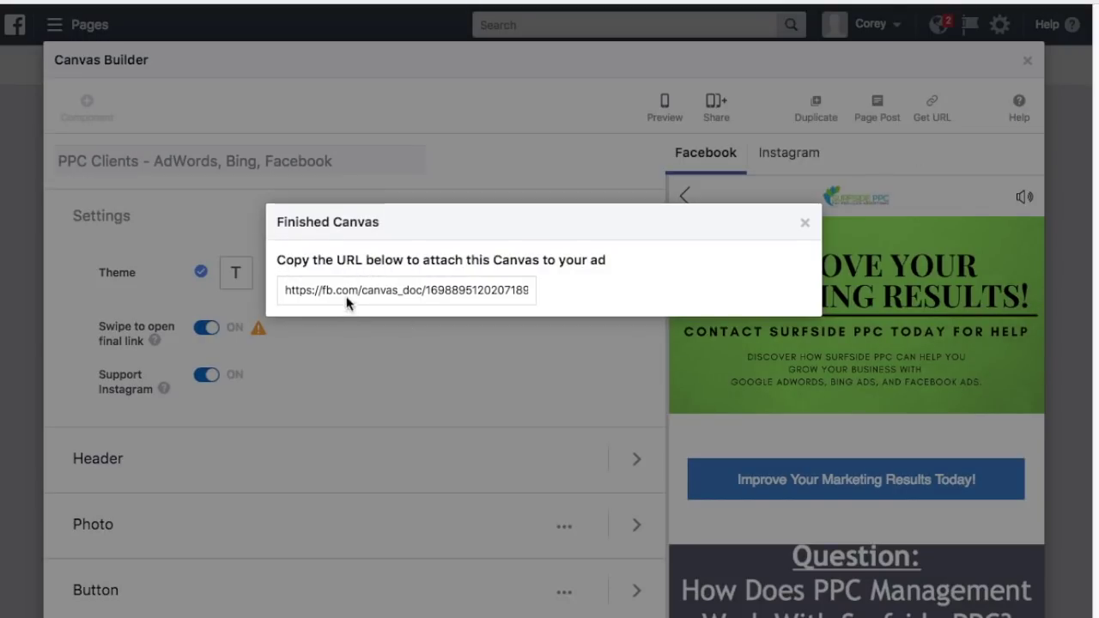
{"action": "triple_click", "coordinate": [414, 293]}
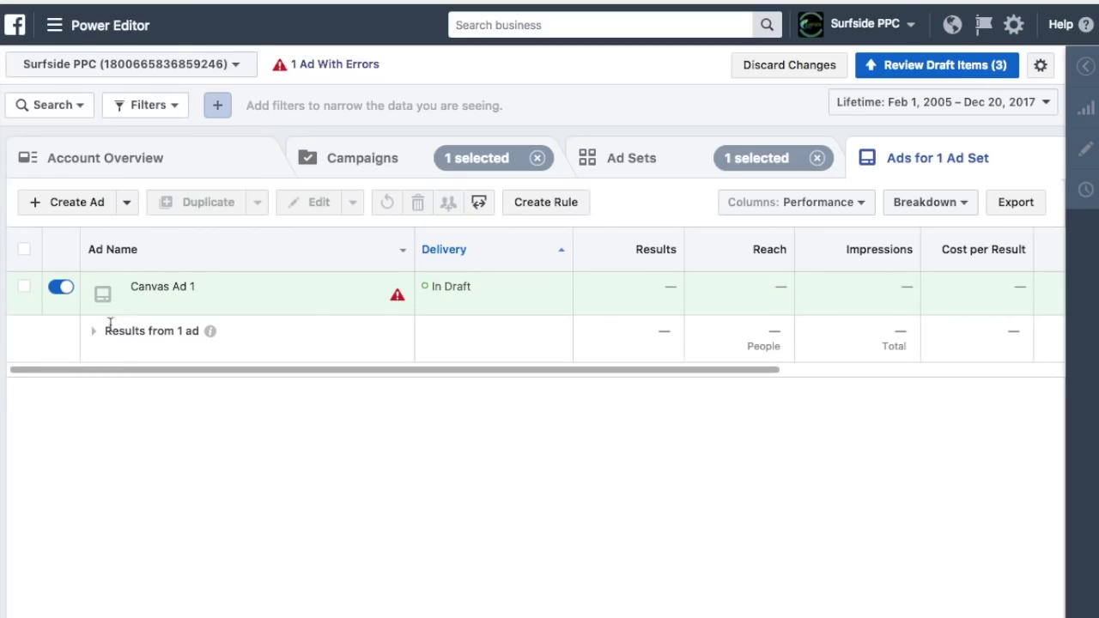
Step: In Power Editor, open Canvas Ad 1 for editing and paste the canvas URL as its website destination
{"action": "mouse_move", "coordinate": [173, 286]}
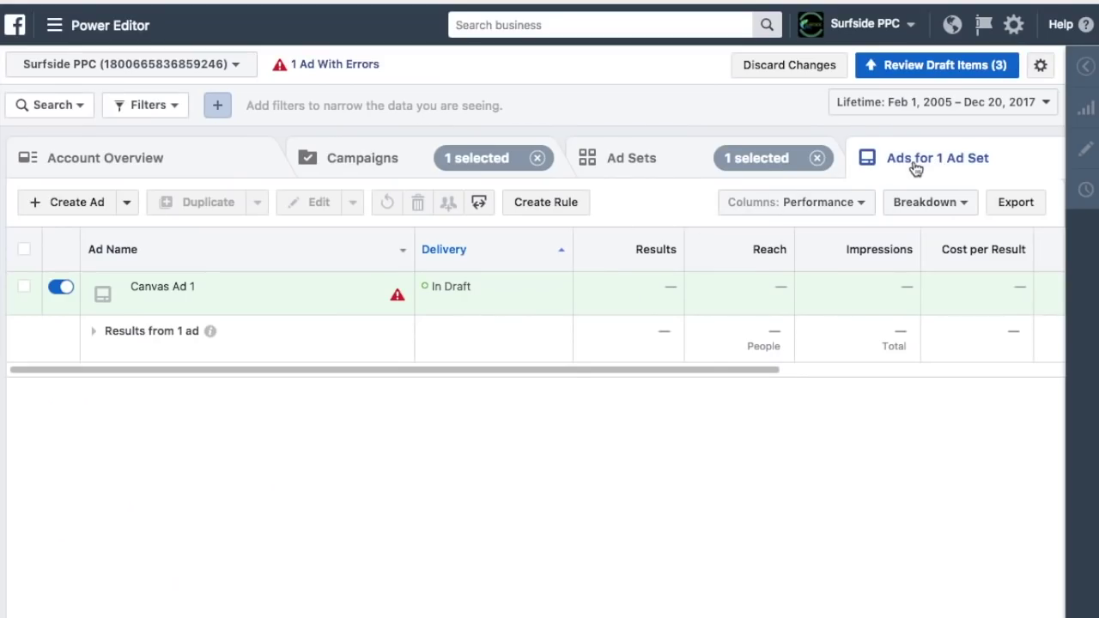
{"action": "left_click", "coordinate": [232, 304]}
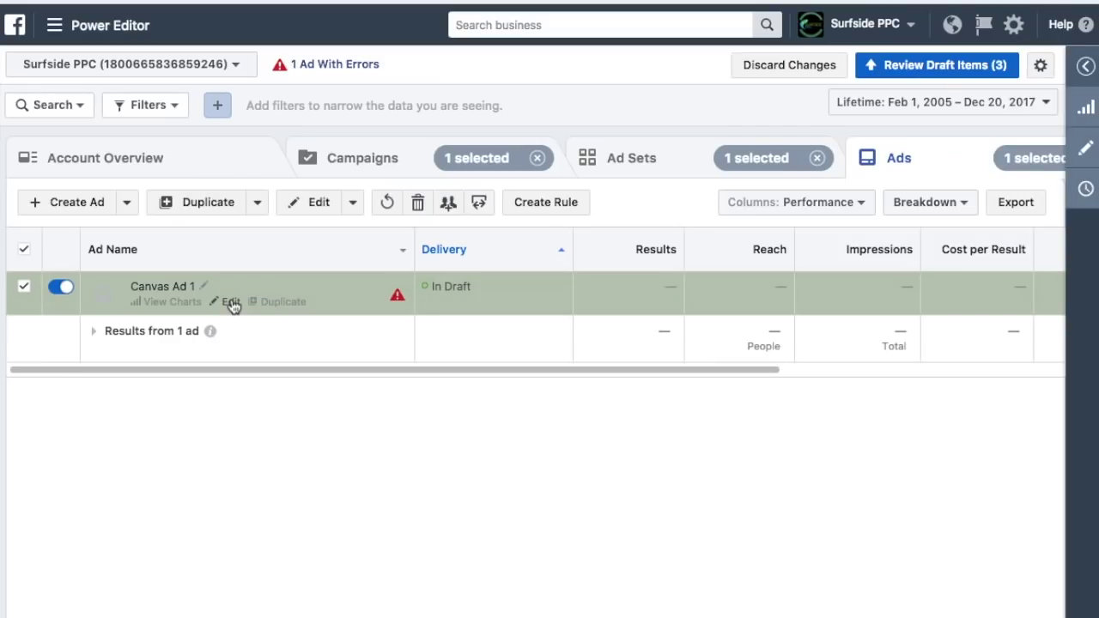
{"action": "left_click", "coordinate": [232, 304]}
{"action": "scroll", "coordinate": [498, 292], "scroll_direction": "down", "scroll_amount": 3}
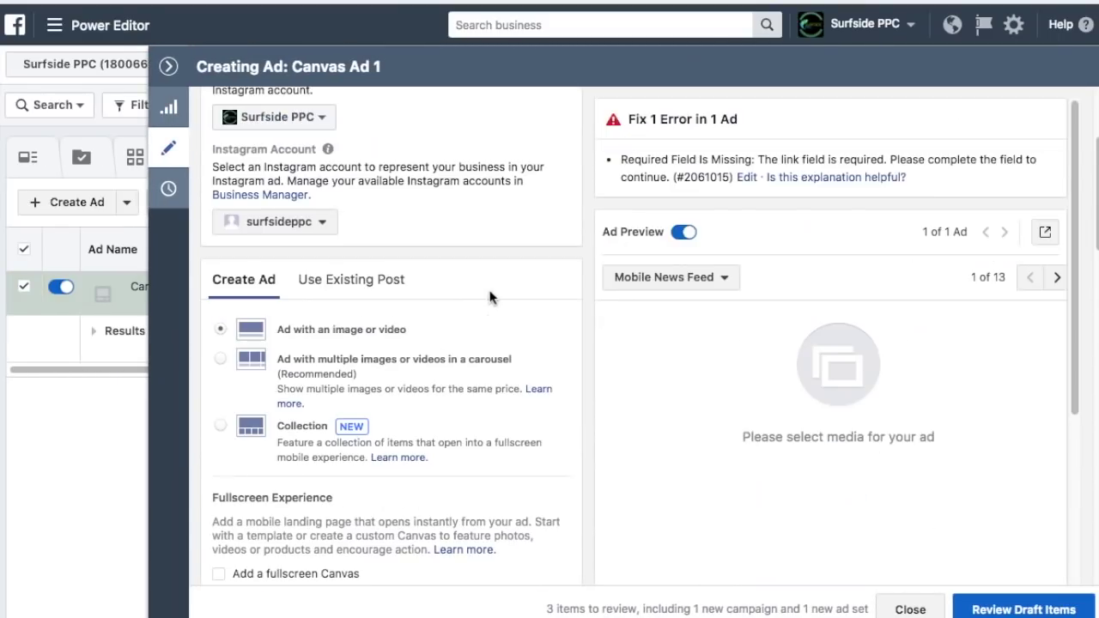
{"action": "scroll", "coordinate": [498, 292], "scroll_direction": "down", "scroll_amount": 2}
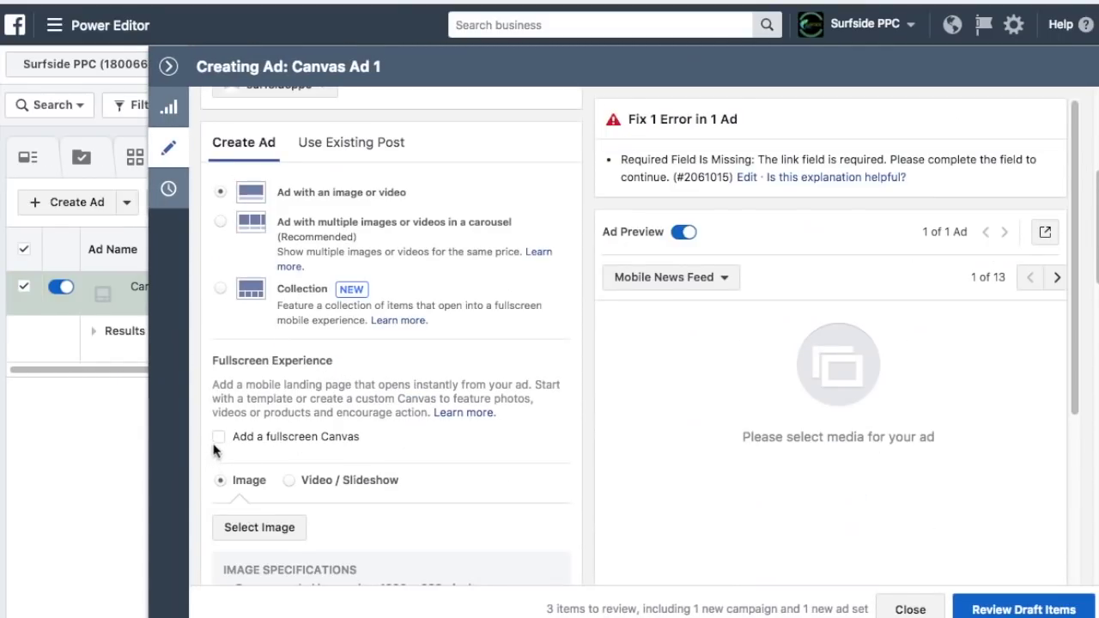
{"action": "scroll", "coordinate": [453, 416], "scroll_direction": "up", "scroll_amount": 1}
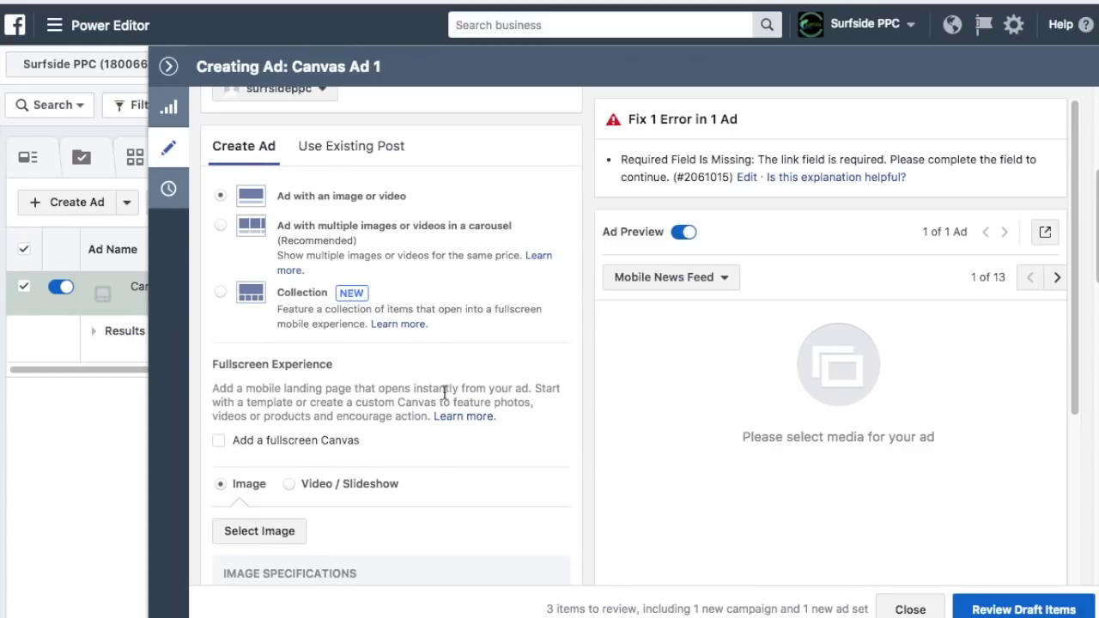
{"action": "scroll", "coordinate": [441, 283], "scroll_direction": "down", "scroll_amount": 10}
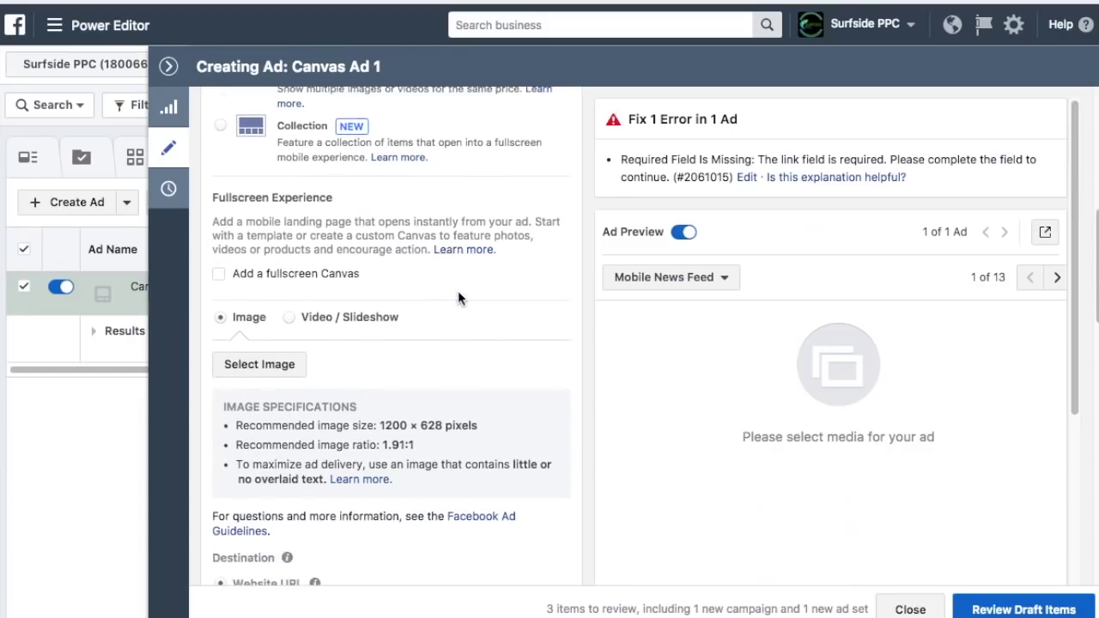
{"action": "left_click", "coordinate": [288, 288]}
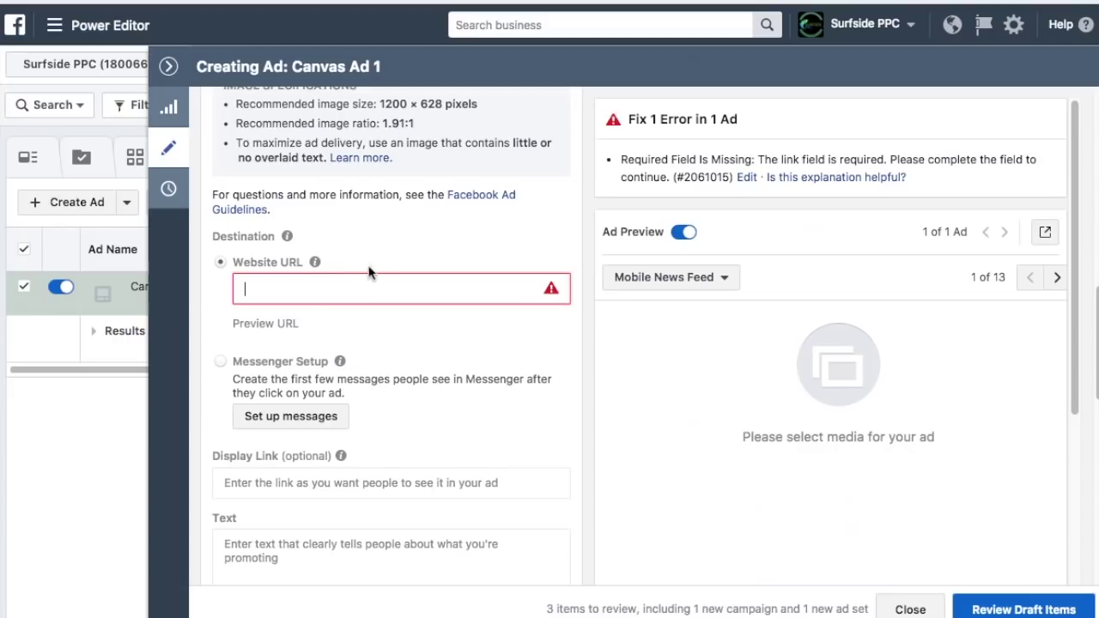
{"action": "key", "text": "ctrl+v"}
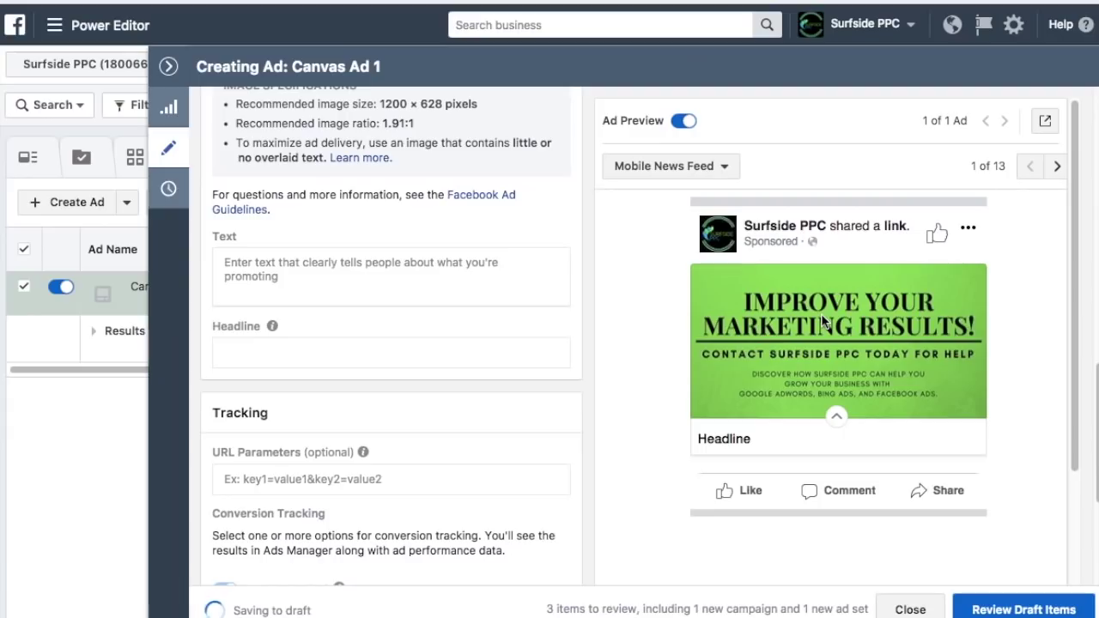
Step: Enter "Surfside PPC Management" as the ad's headline
{"action": "left_click", "coordinate": [290, 273]}
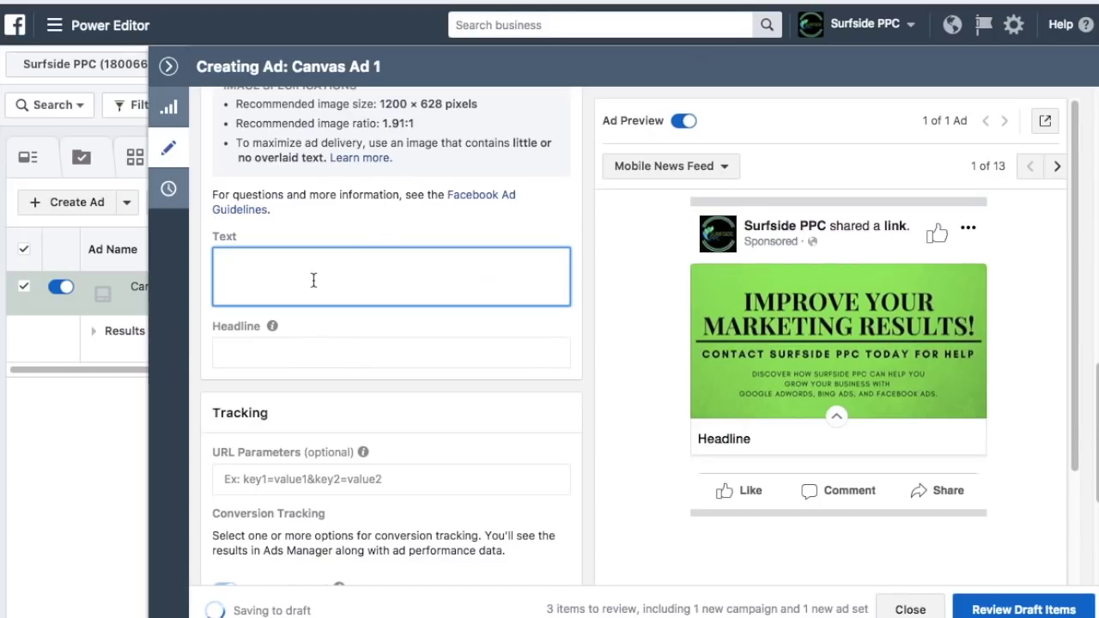
{"action": "left_click", "coordinate": [319, 358]}
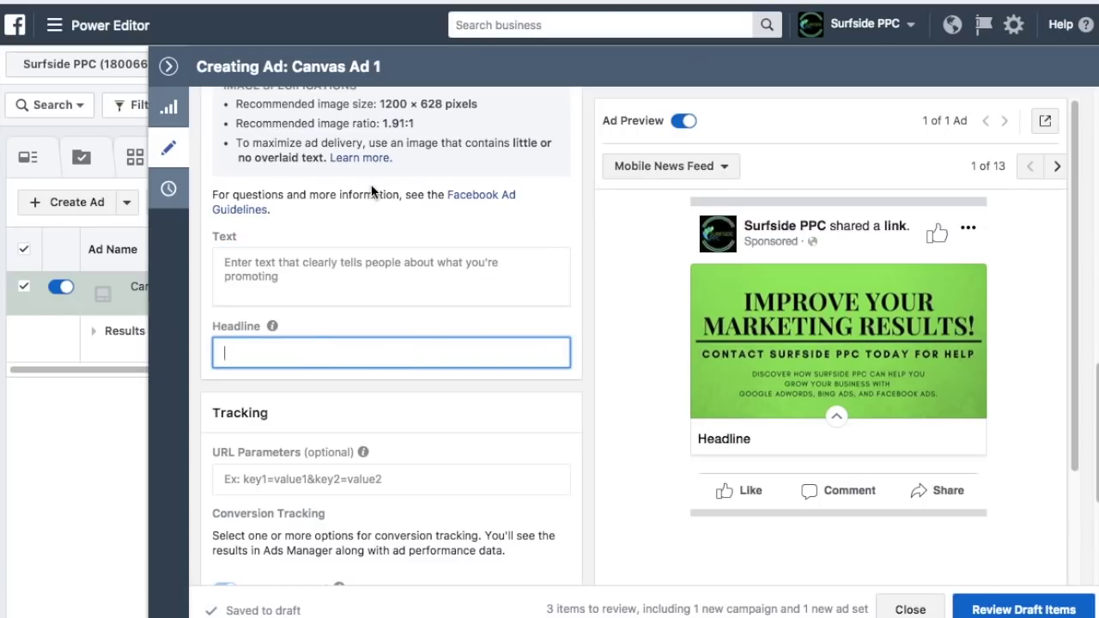
{"action": "type", "text": "Surfside PPC Management"}
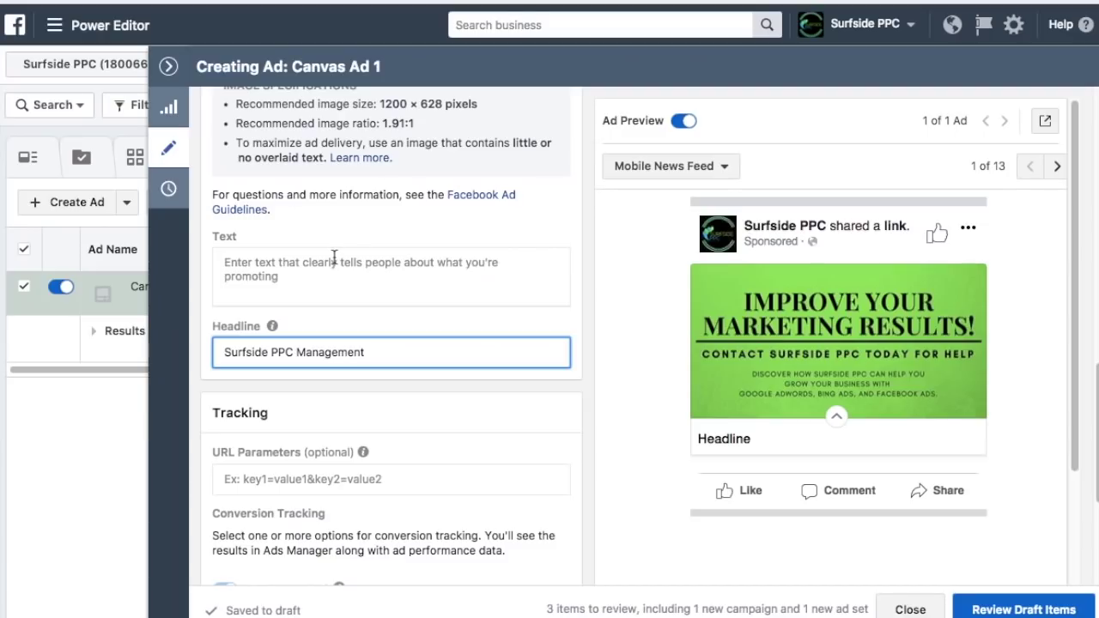
Step: Enter the ad text "Choose Surfside PPC as Your PPC Management Company and Drive Better Results in 2018!"
{"action": "left_click", "coordinate": [337, 266]}
{"action": "type", "text": "Choose "}
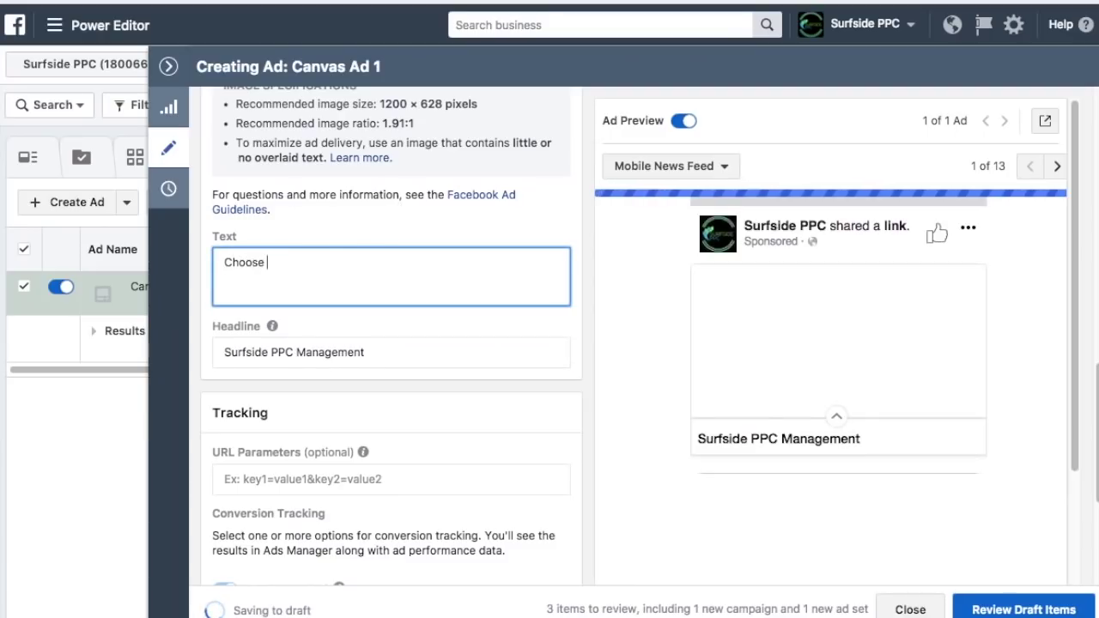
{"action": "type", "text": "Surfside PPC"}
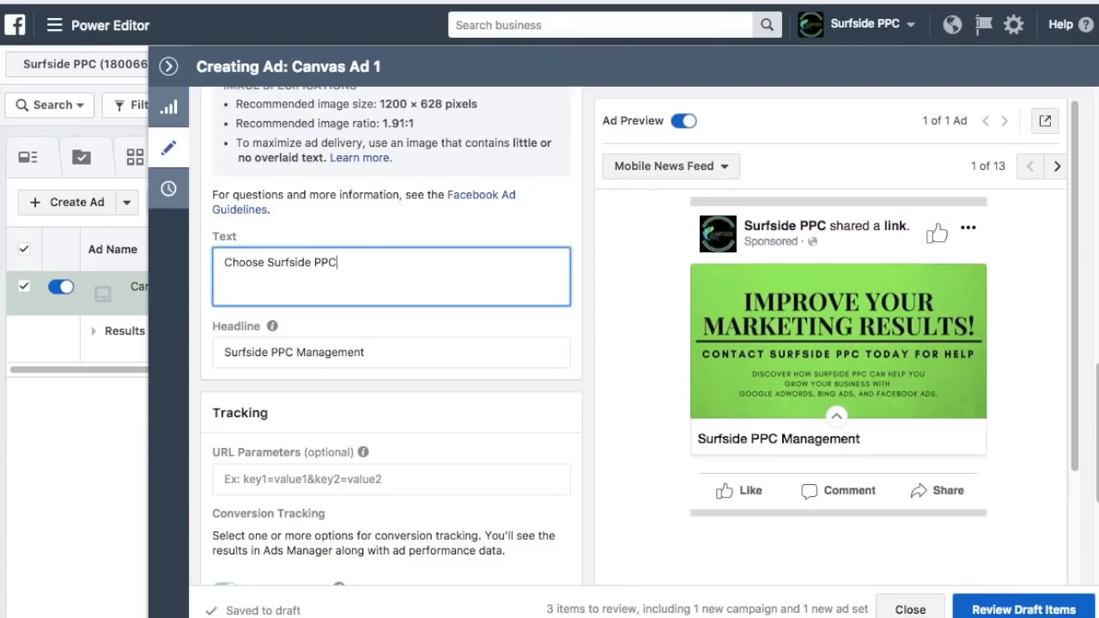
{"action": "type", "text": " as Your PPC Management Company and Drive Better Results in 2018!"}
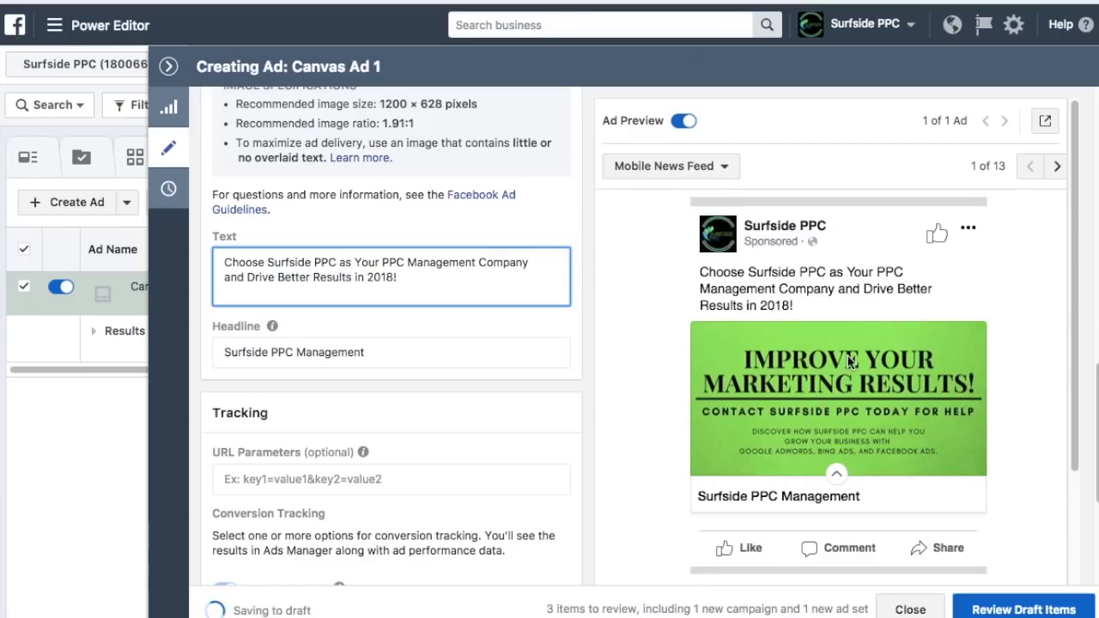
Step: Check the ad's headline and text, and look over the tracking options below them
{"action": "left_click", "coordinate": [390, 353]}
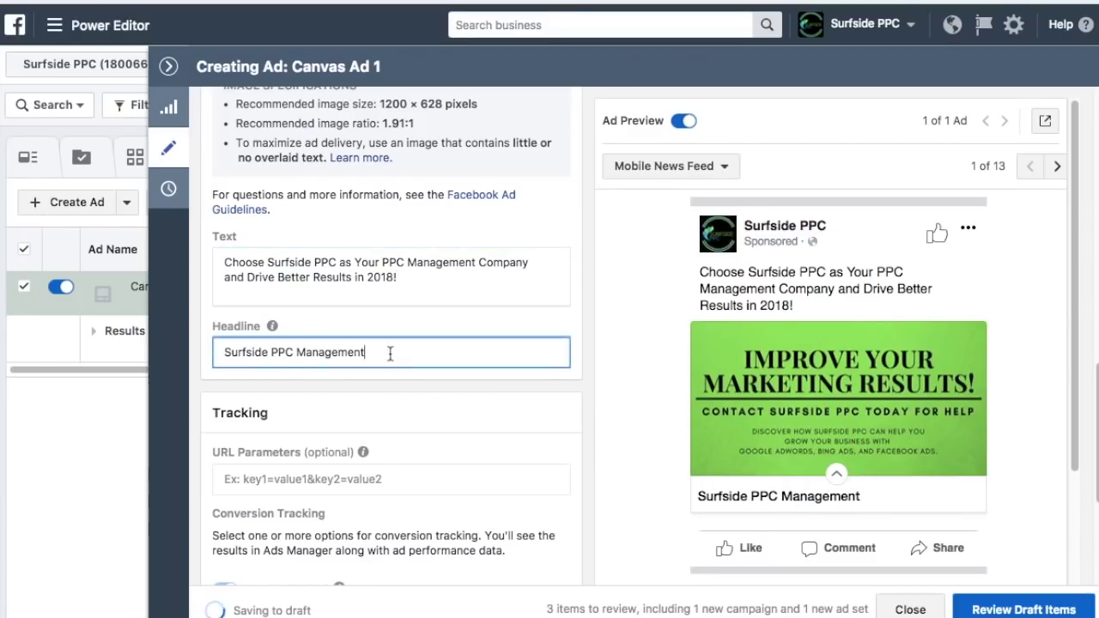
{"action": "left_click_drag", "start_coordinate": [398, 353], "coordinate": [222, 354]}
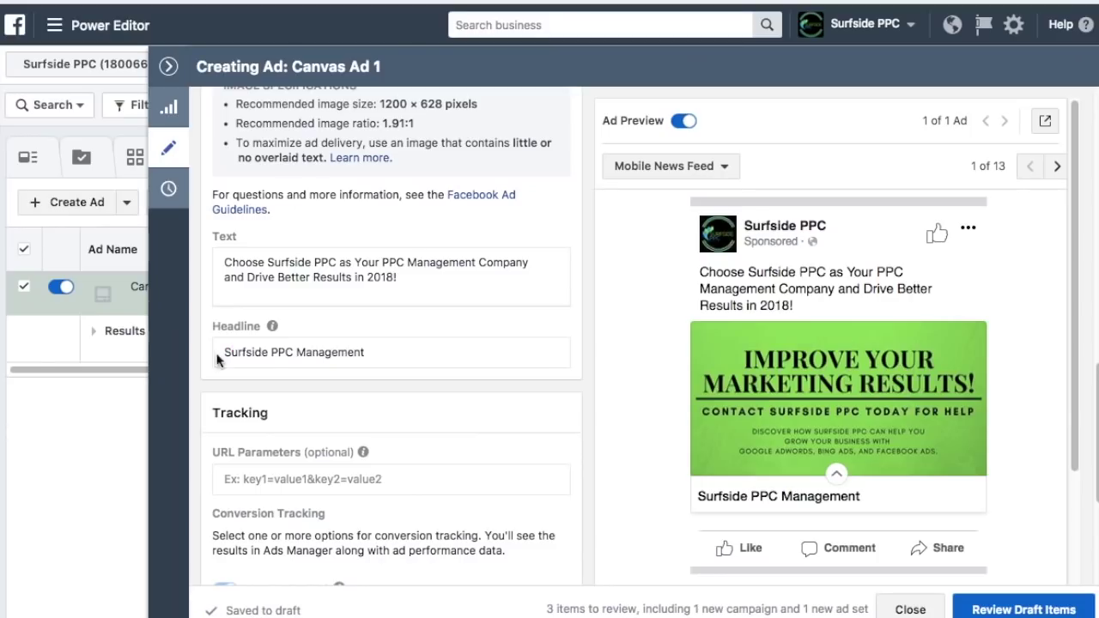
{"action": "left_click", "coordinate": [271, 352]}
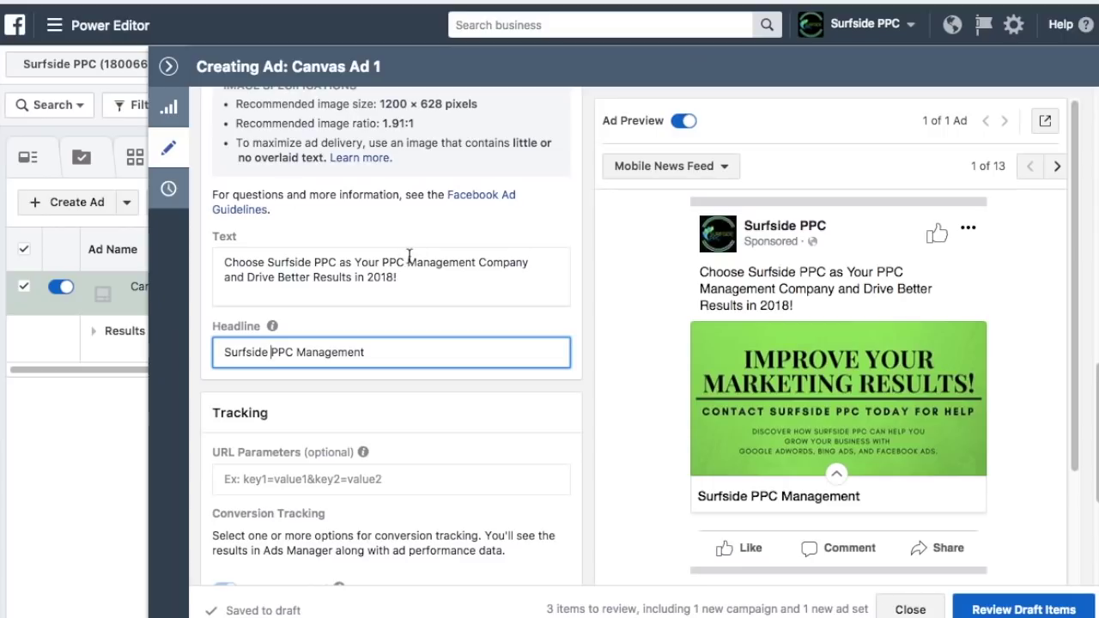
{"action": "left_click_drag", "start_coordinate": [420, 277], "coordinate": [220, 255]}
{"action": "left_click", "coordinate": [279, 276]}
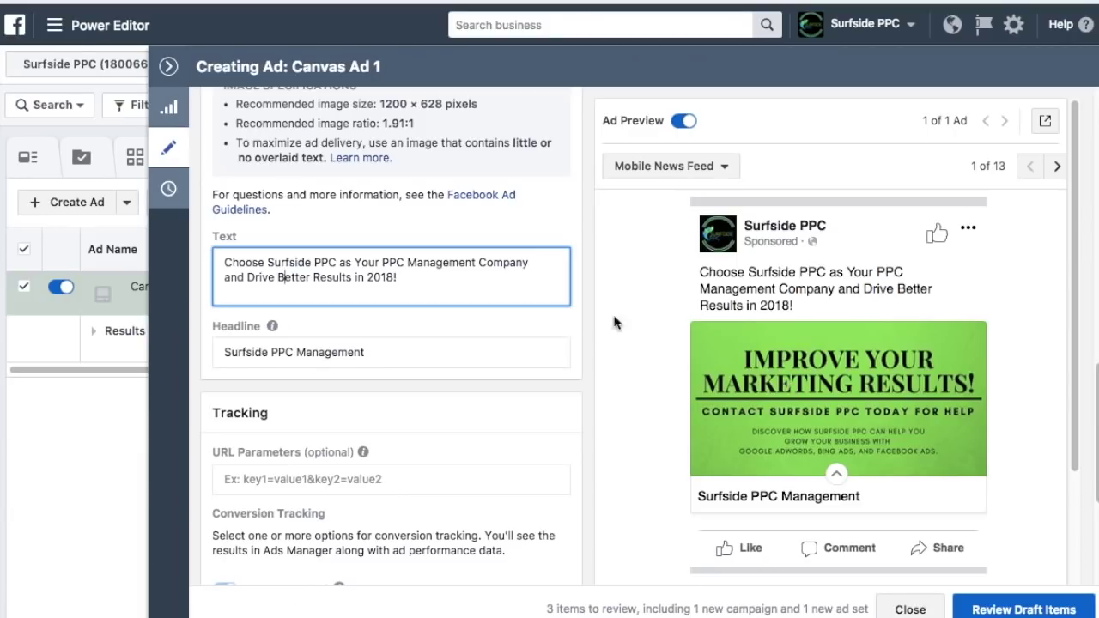
{"action": "scroll", "coordinate": [438, 359], "scroll_direction": "down", "scroll_amount": 1}
{"action": "scroll", "coordinate": [438, 357], "scroll_direction": "down", "scroll_amount": 3}
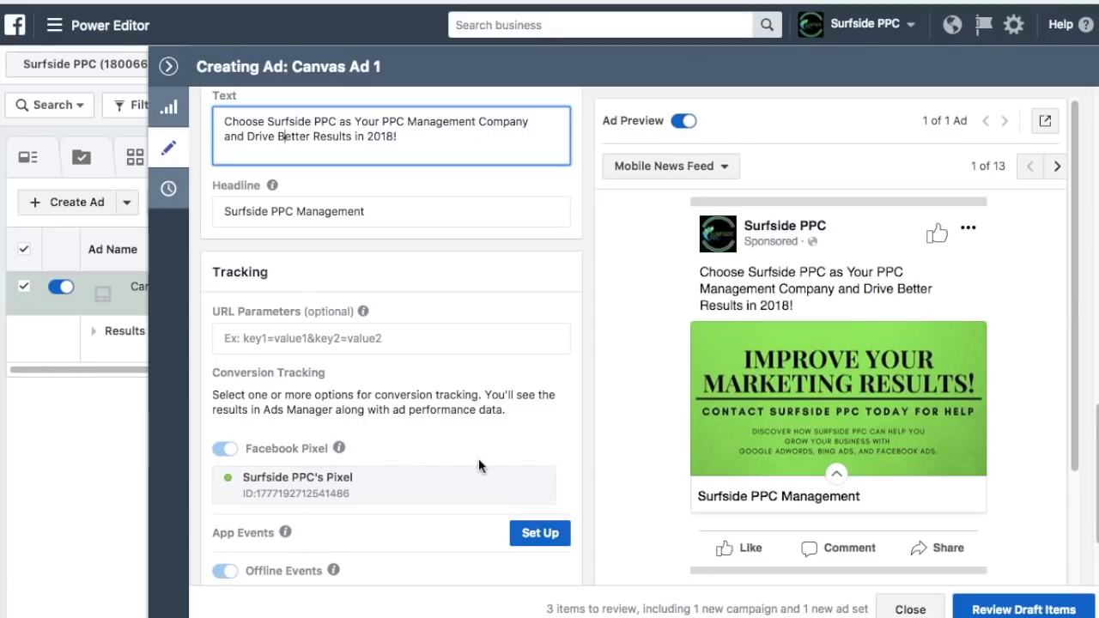
Step: Check the mobile news feed preview of the ad and open the draft items for review
{"action": "left_click", "coordinate": [857, 298]}
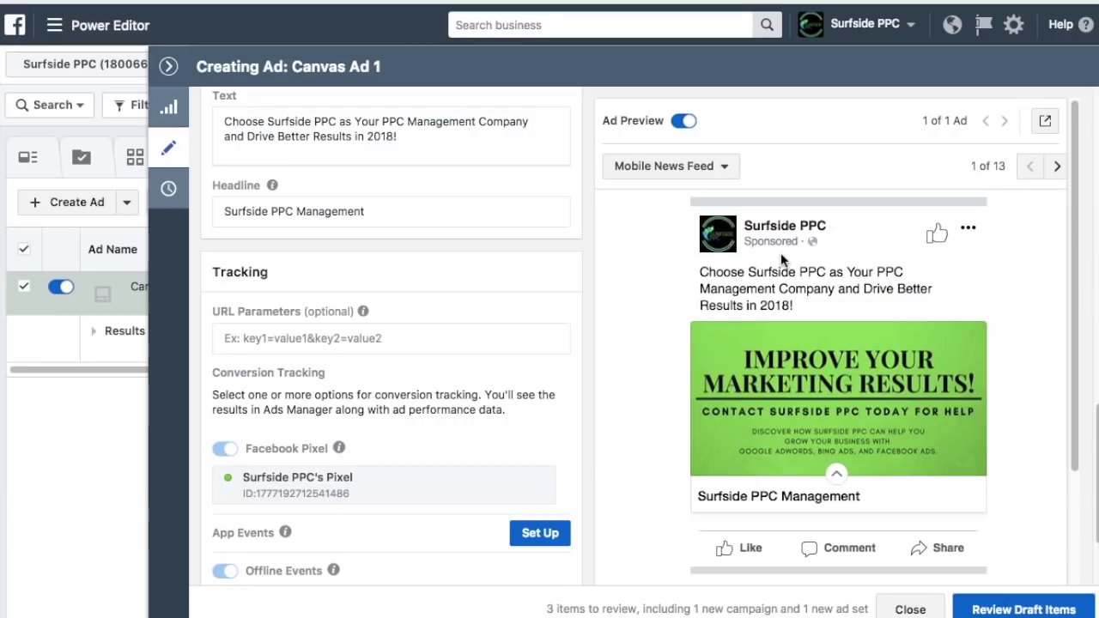
{"action": "left_click", "coordinate": [1022, 610]}
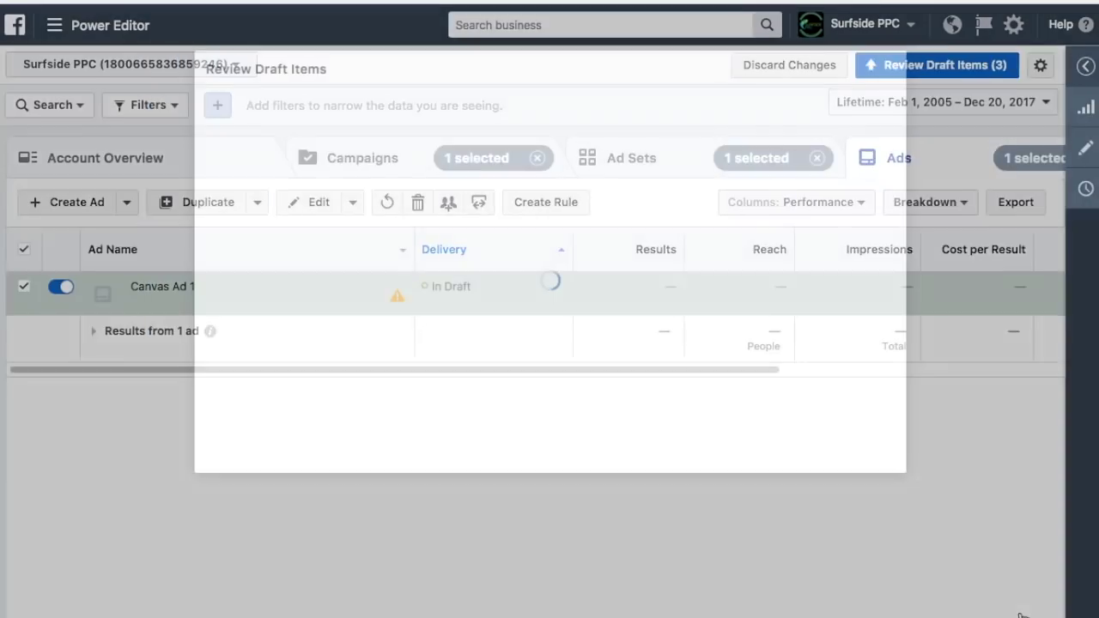
{"action": "left_click", "coordinate": [881, 451]}
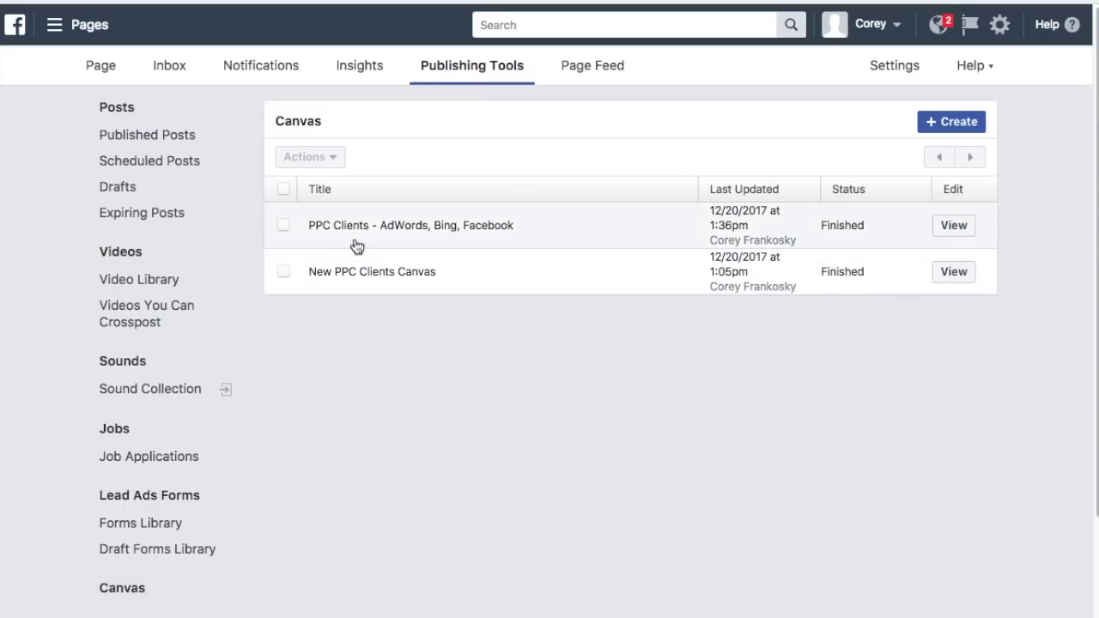
Step: In the Page's canvas list, open the finished PPC Clients - AdWords, Bing, Facebook canvas and choose to create a page post
{"action": "left_click_drag", "start_coordinate": [315, 233], "coordinate": [483, 231]}
{"action": "left_click", "coordinate": [484, 231]}
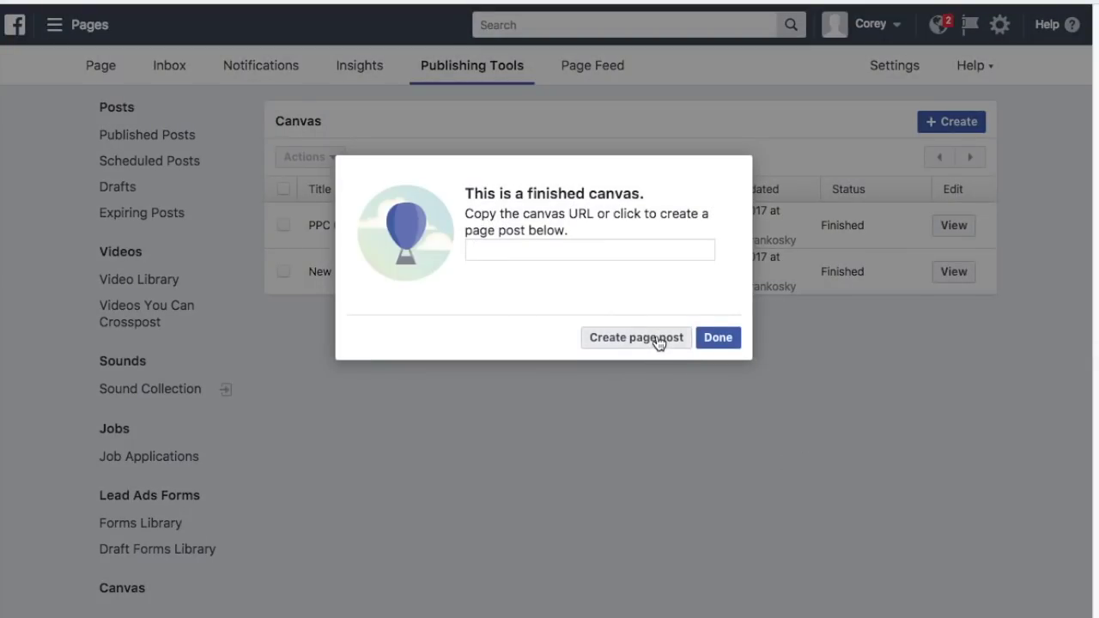
{"action": "left_click", "coordinate": [646, 348]}
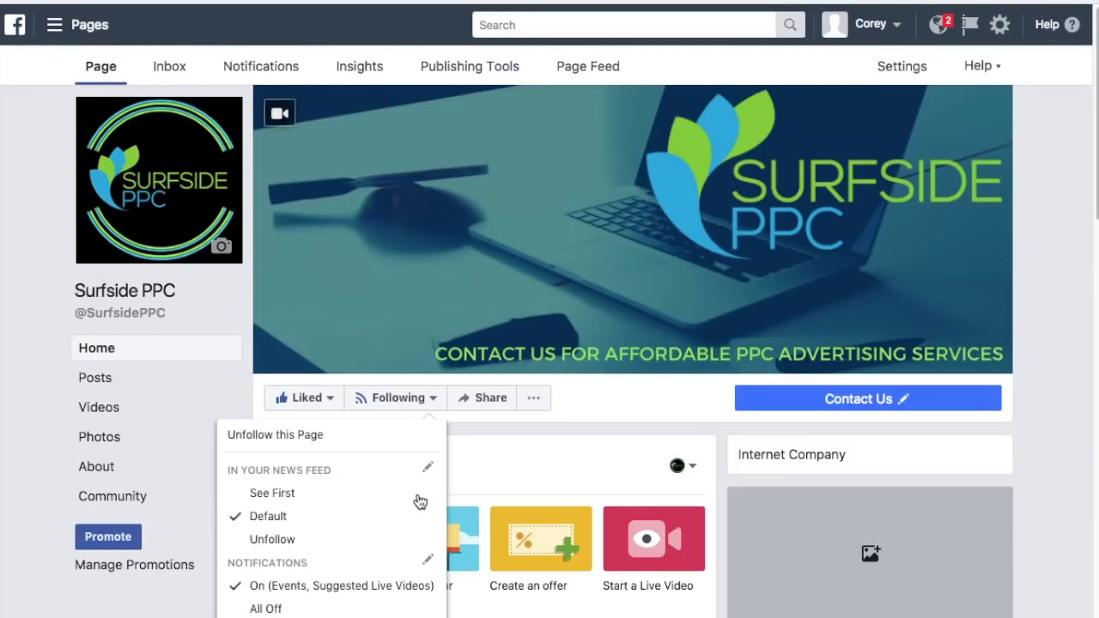
Step: Open the photo or video sharing options on the Surfside PPC page
{"action": "scroll", "coordinate": [638, 481], "scroll_direction": "down", "scroll_amount": 3}
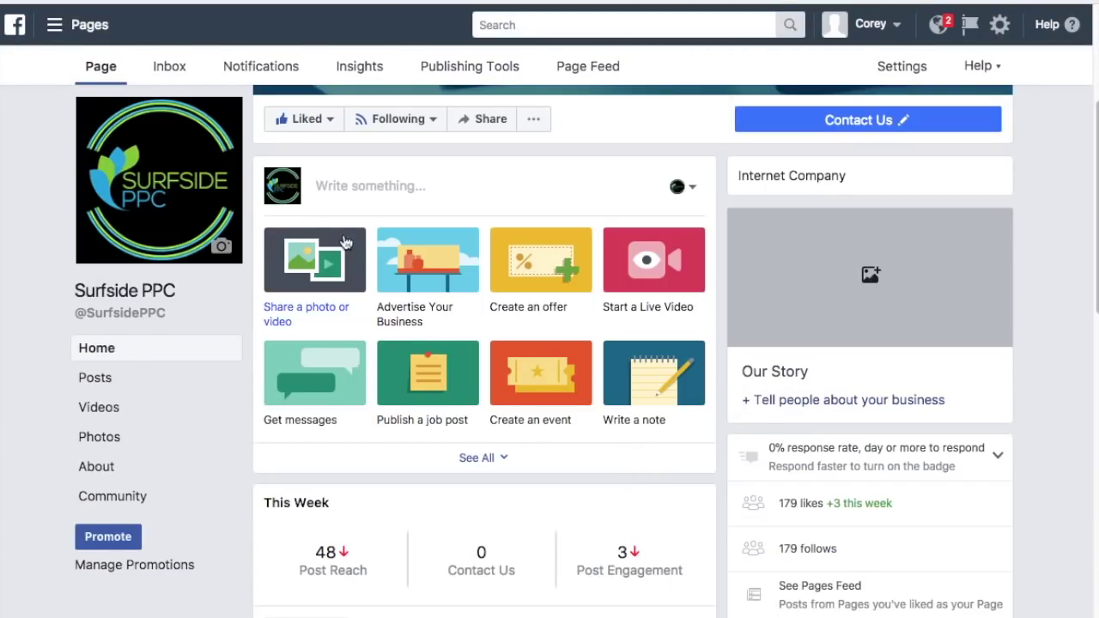
{"action": "left_click", "coordinate": [306, 310]}
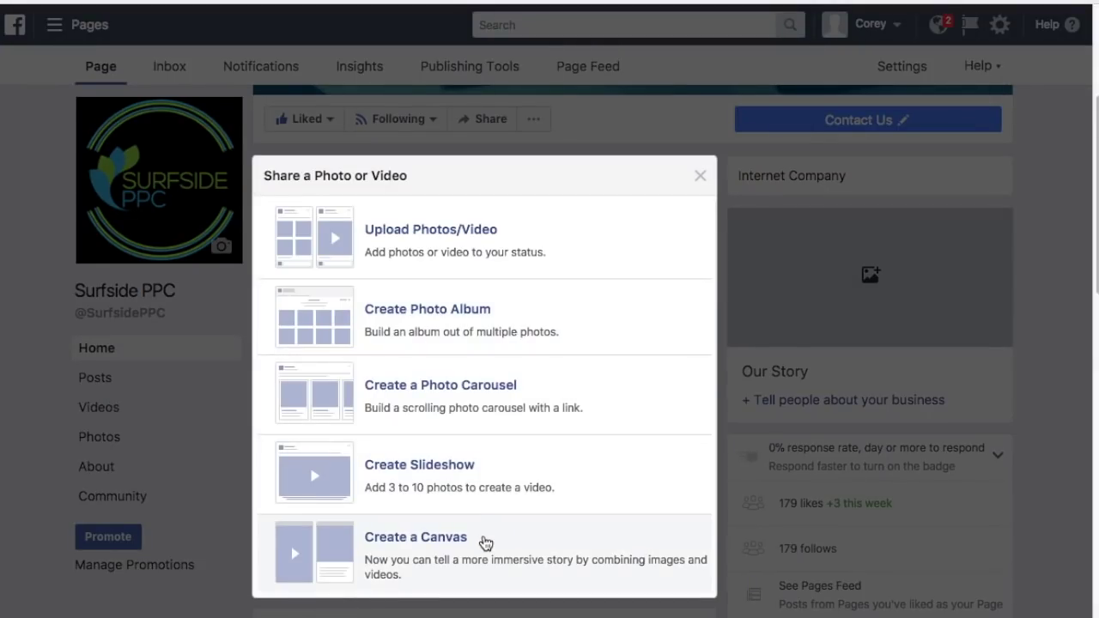
Step: Start a canvas post and attach the finished PPC Clients - AdWords, Bing, Facebook canvas to it
{"action": "left_click", "coordinate": [483, 540]}
{"action": "left_click", "coordinate": [423, 304]}
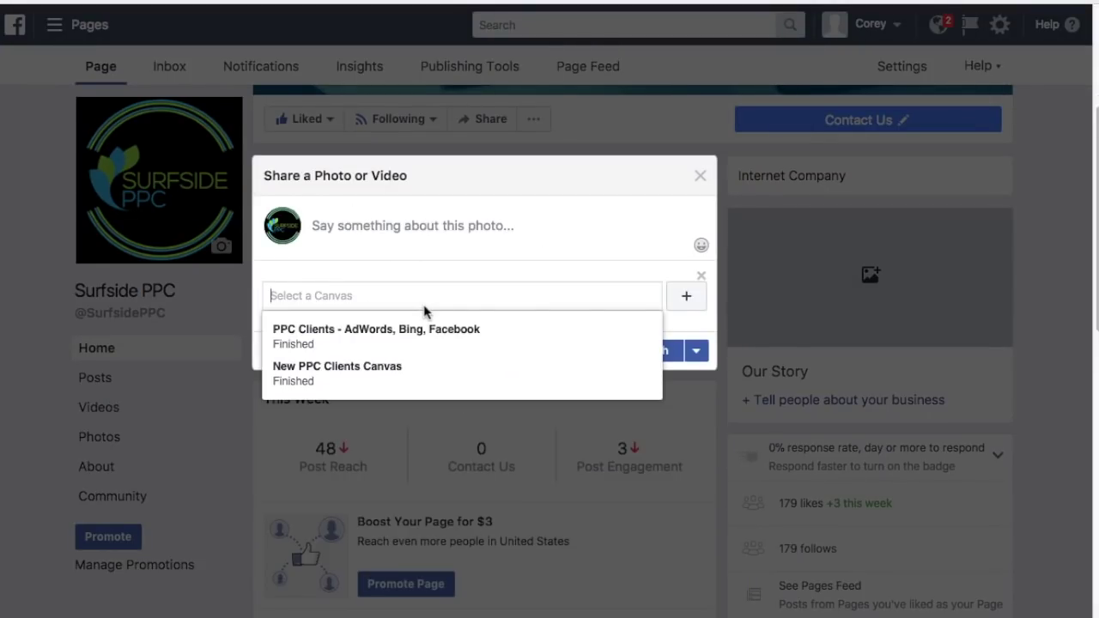
{"action": "left_click", "coordinate": [364, 343]}
Step: Write the post message "Contact Surfside PPC Today for More Help With Pay-Per-Click Advertising!" above the canvas image
{"action": "left_click", "coordinate": [530, 221]}
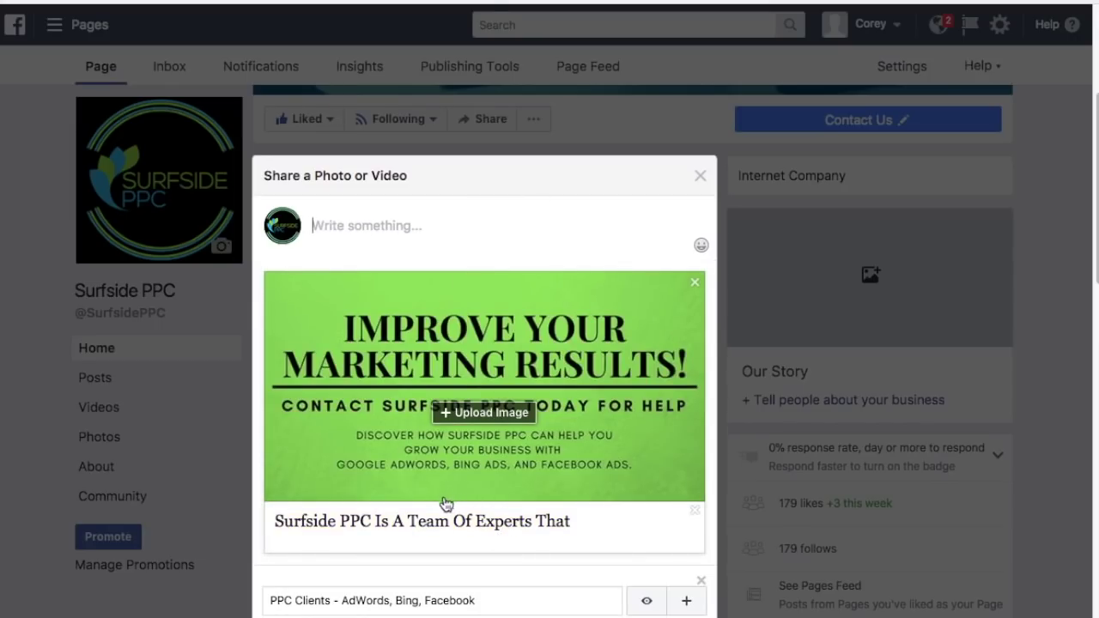
{"action": "scroll", "coordinate": [471, 434], "scroll_direction": "down", "scroll_amount": 3}
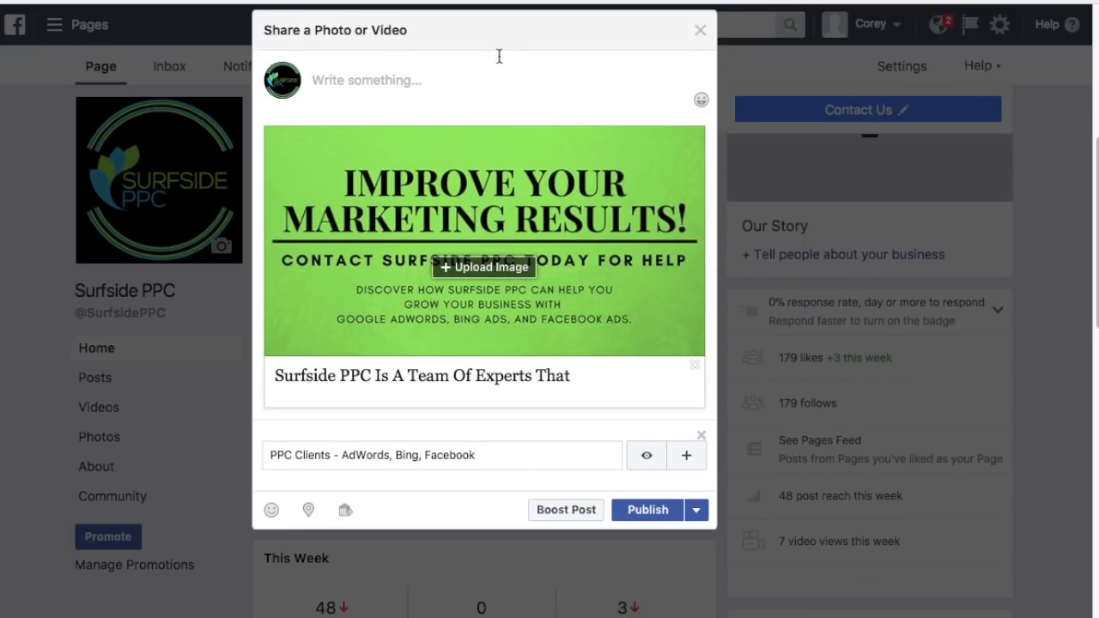
{"action": "type", "text": "Contact Surfside"}
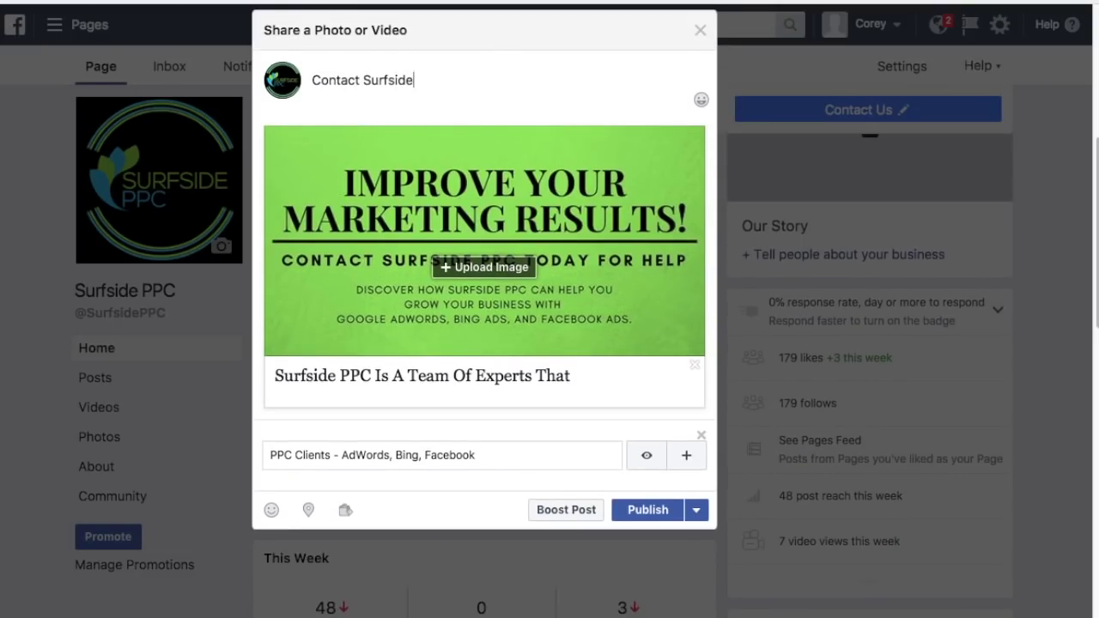
{"action": "type", "text": " PPC Today for More Help With"}
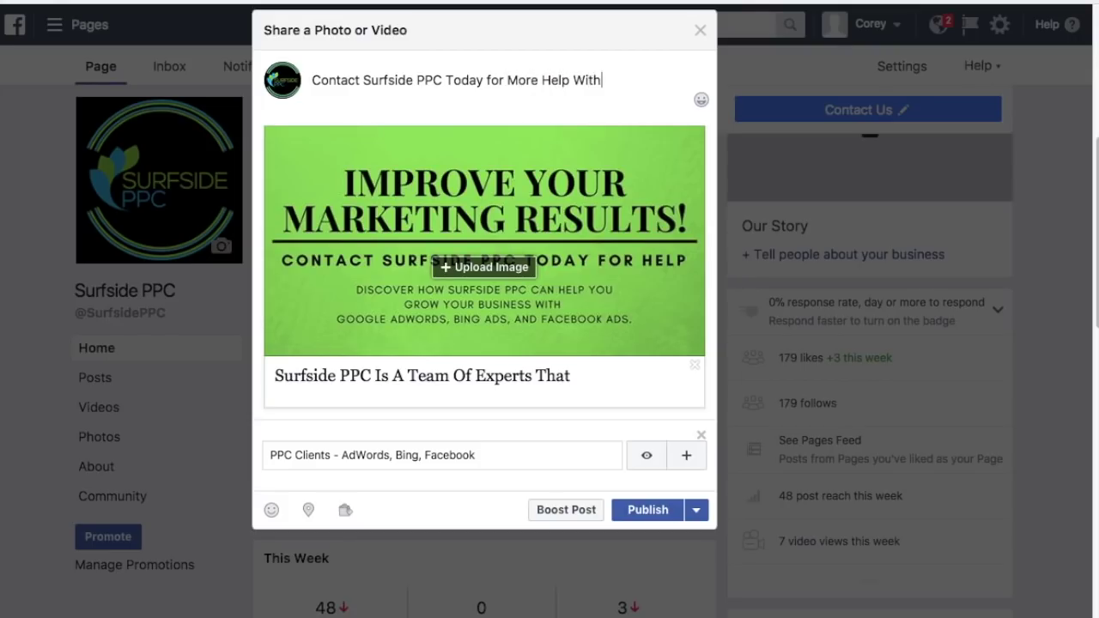
{"action": "type", "text": " Pay-Per-Click Advertising!"}
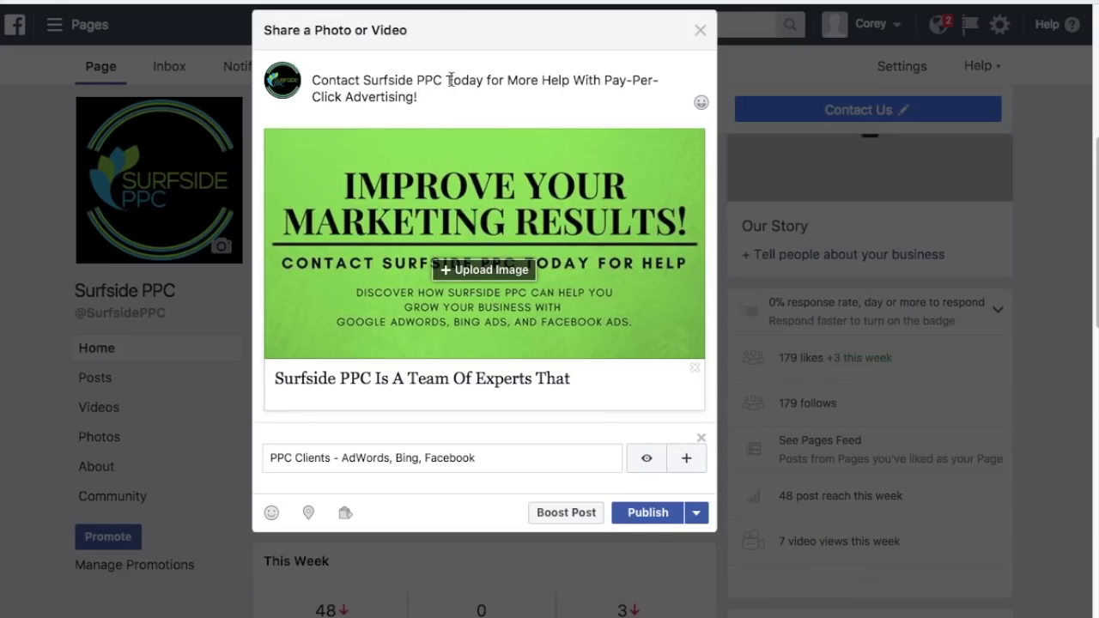
Step: Replace the headline beneath the post's canvas image with new text beginning "Conta"
{"action": "left_click", "coordinate": [410, 378]}
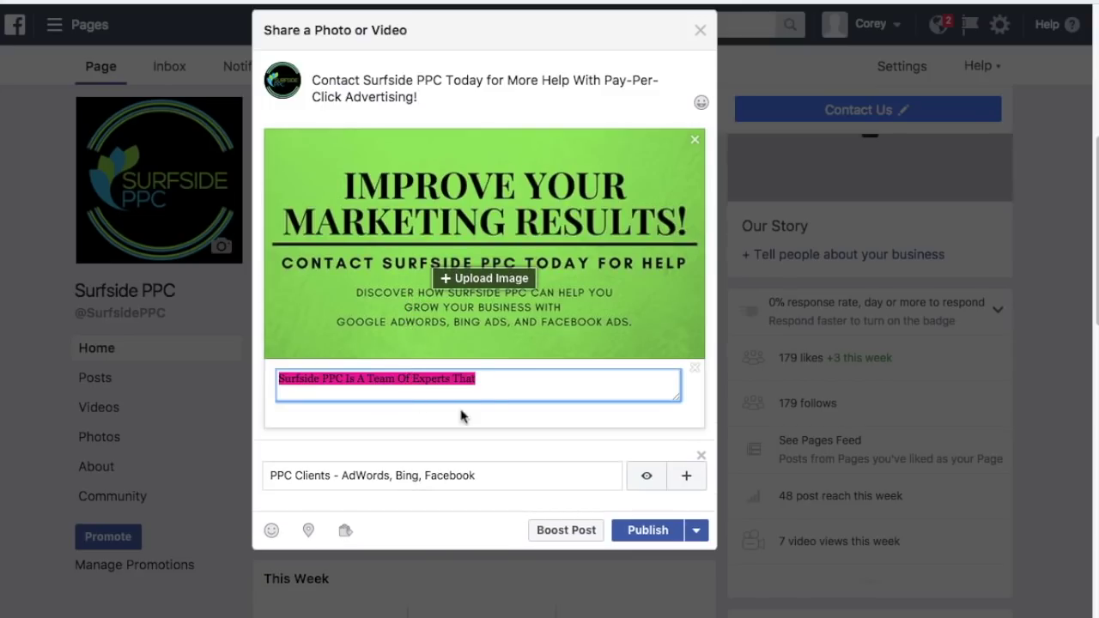
{"action": "type", "text": "Conta"}
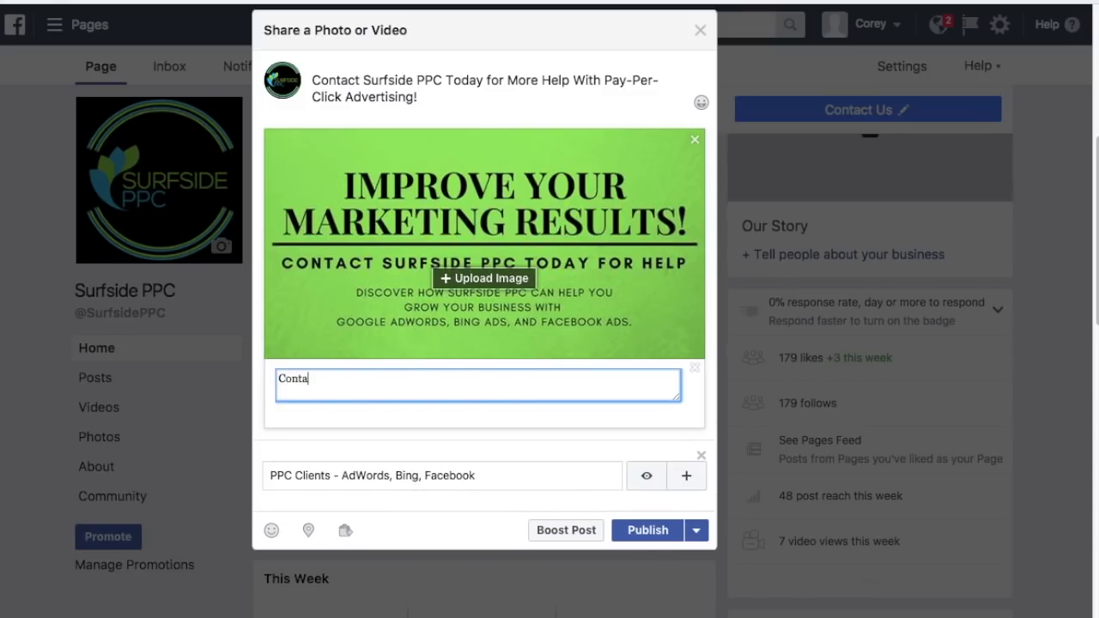